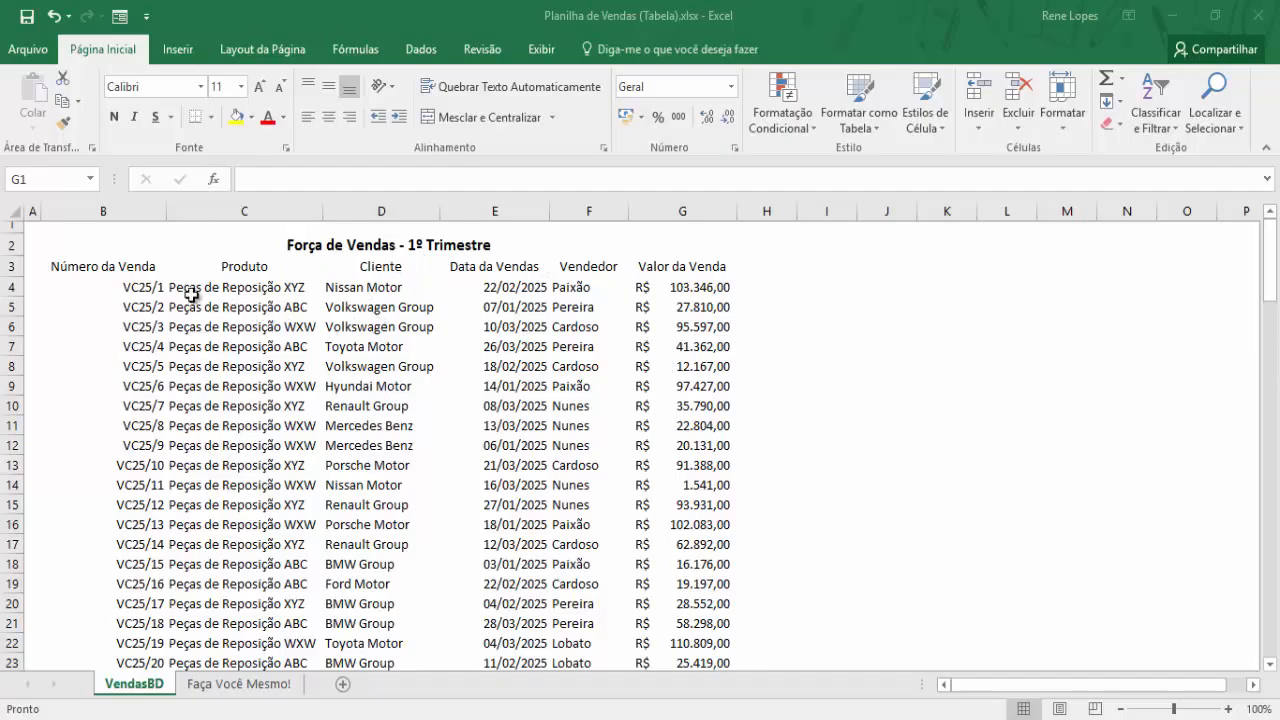
Drag-select part of the sales data, scroll through it, then clear the selection
left_click_drag(86, 271, 657, 537)
scroll(545, 507, "down", 4)
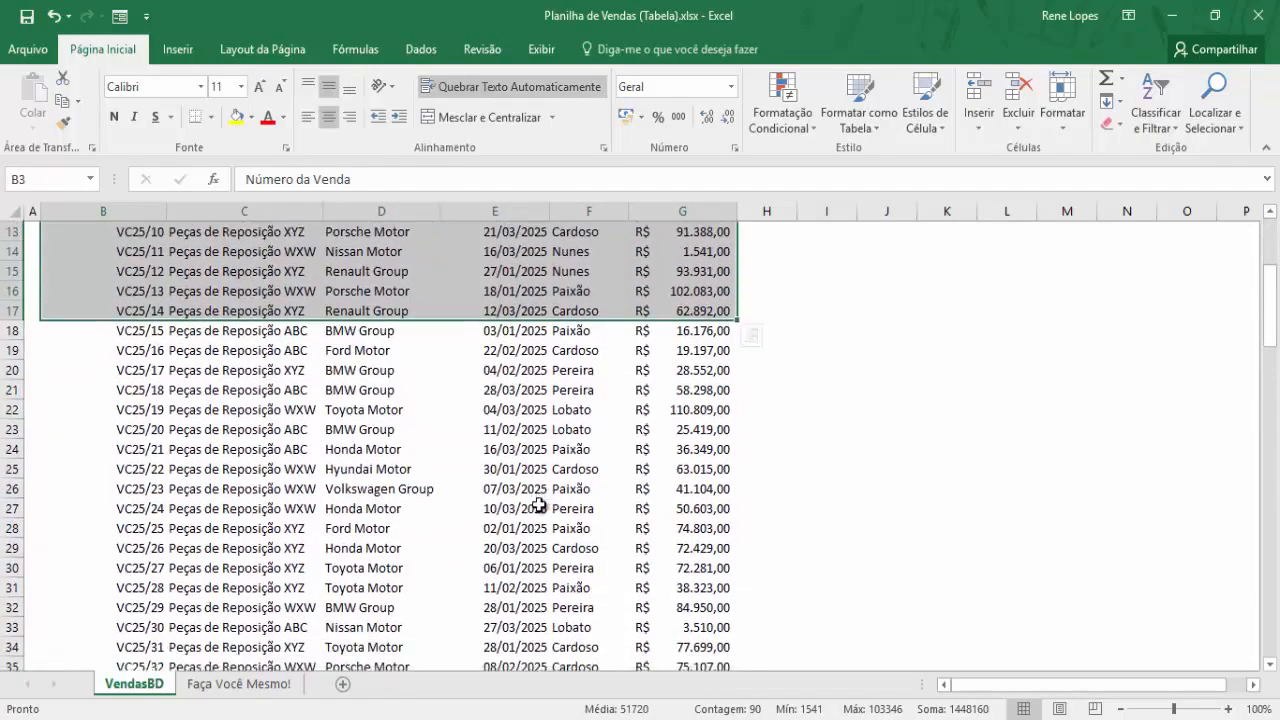
scroll(540, 505, "down", 17)
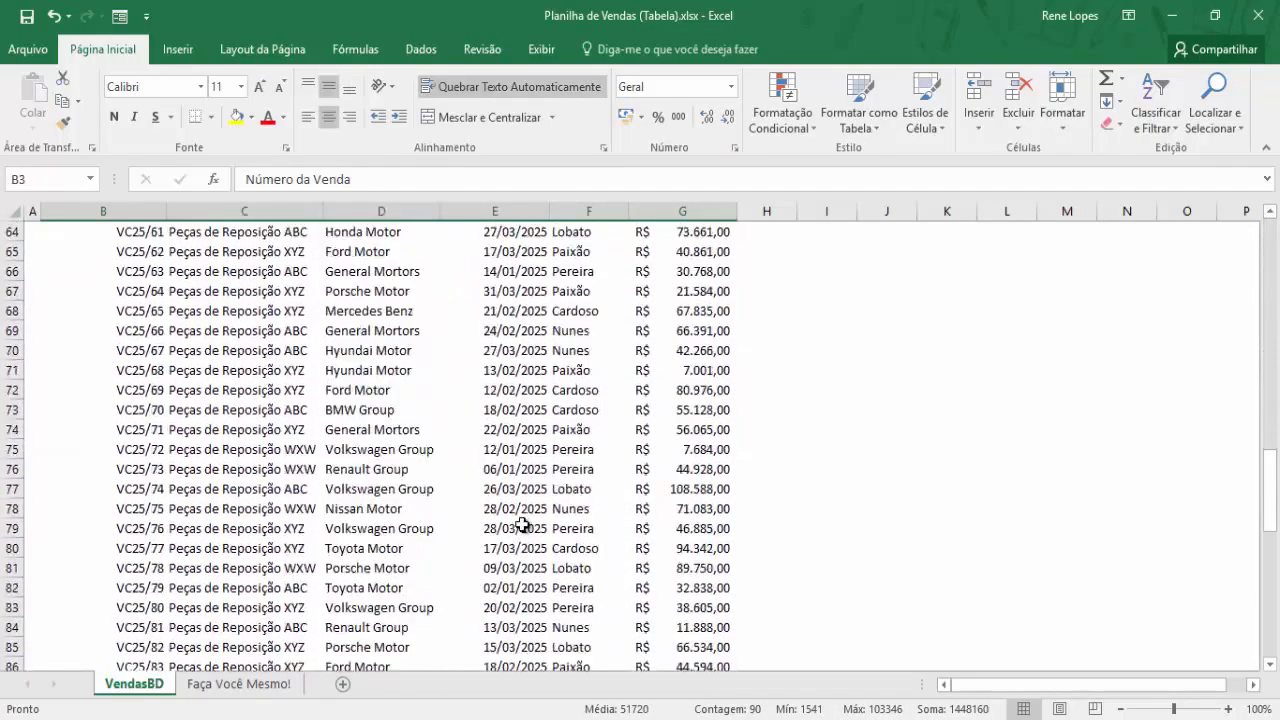
scroll(522, 524, "down", 6)
scroll(528, 449, "up", 20)
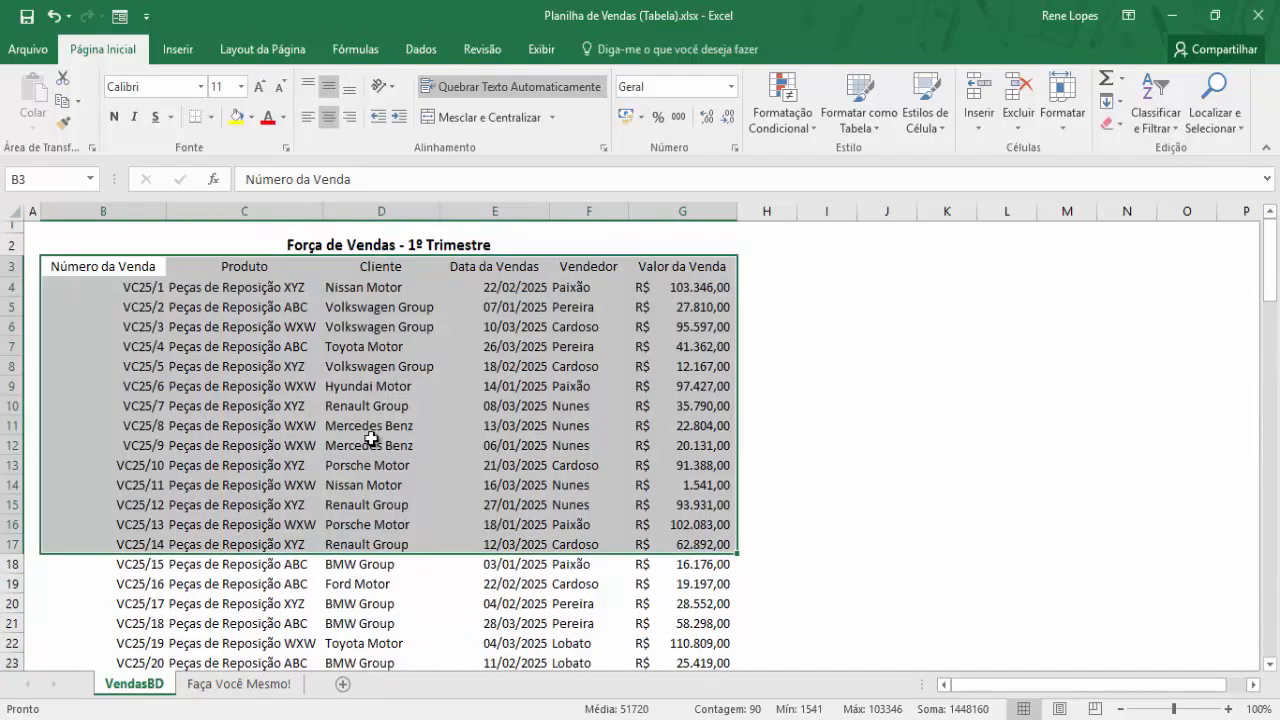
left_click(371, 439)
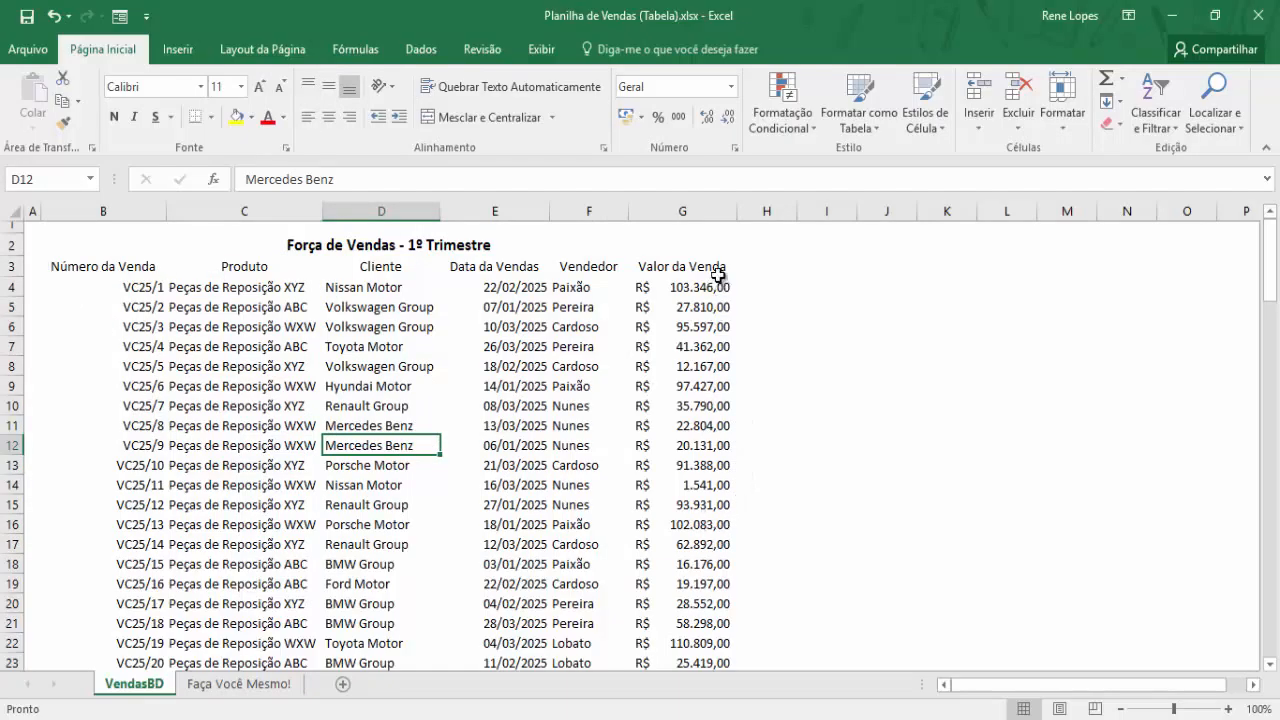
scroll(251, 497, "down", 20)
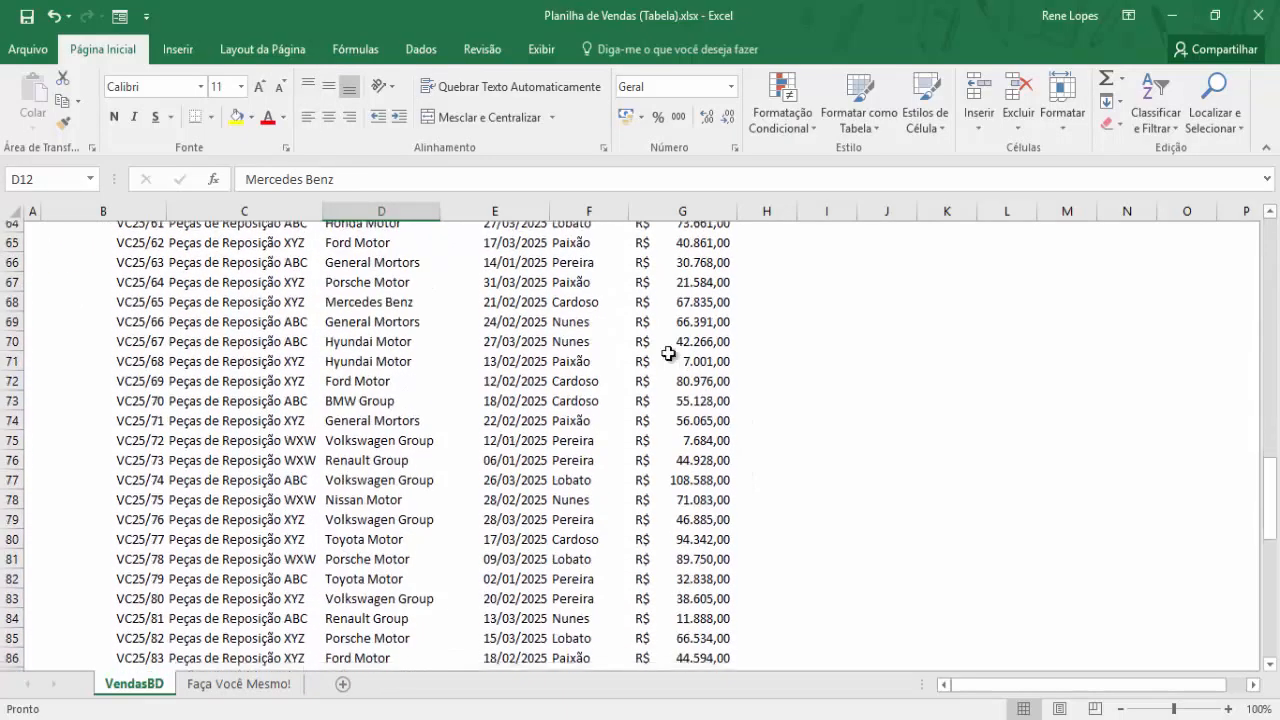
scroll(629, 537, "up", 20)
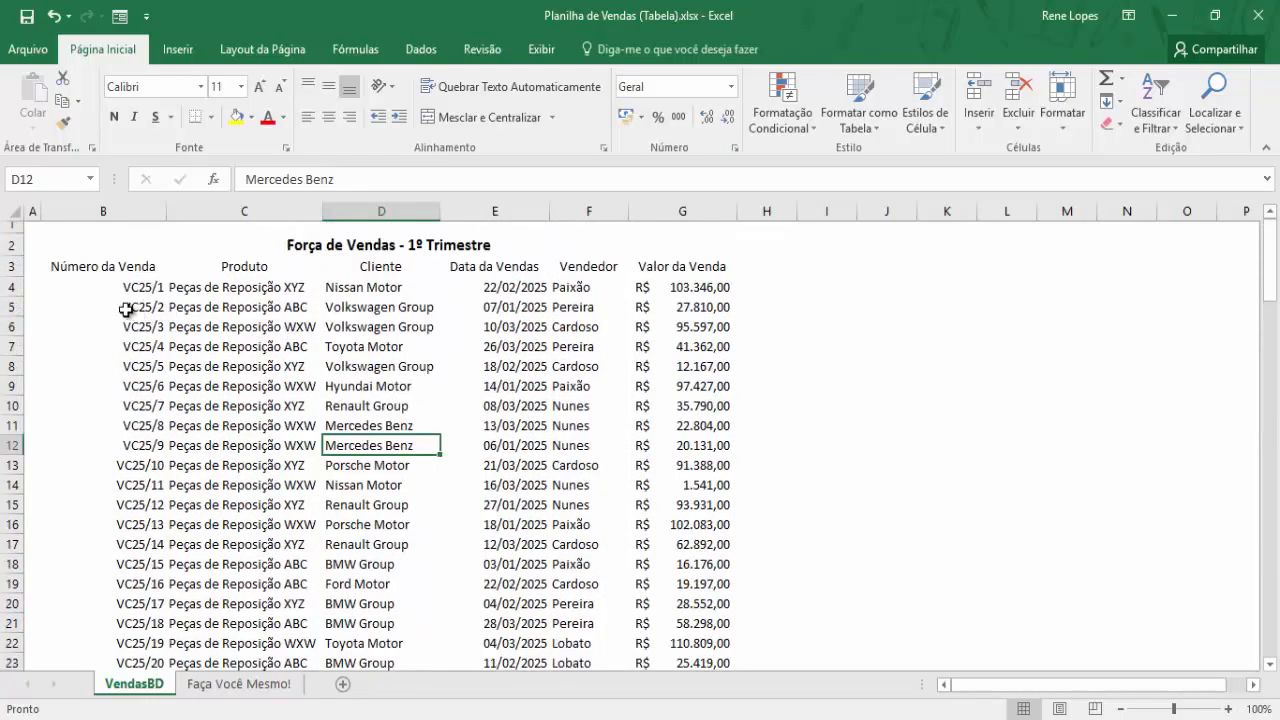
Select headers B3:G3 and extend the selection down to row 115 with Ctrl+Shift+Down
left_click(77, 268)
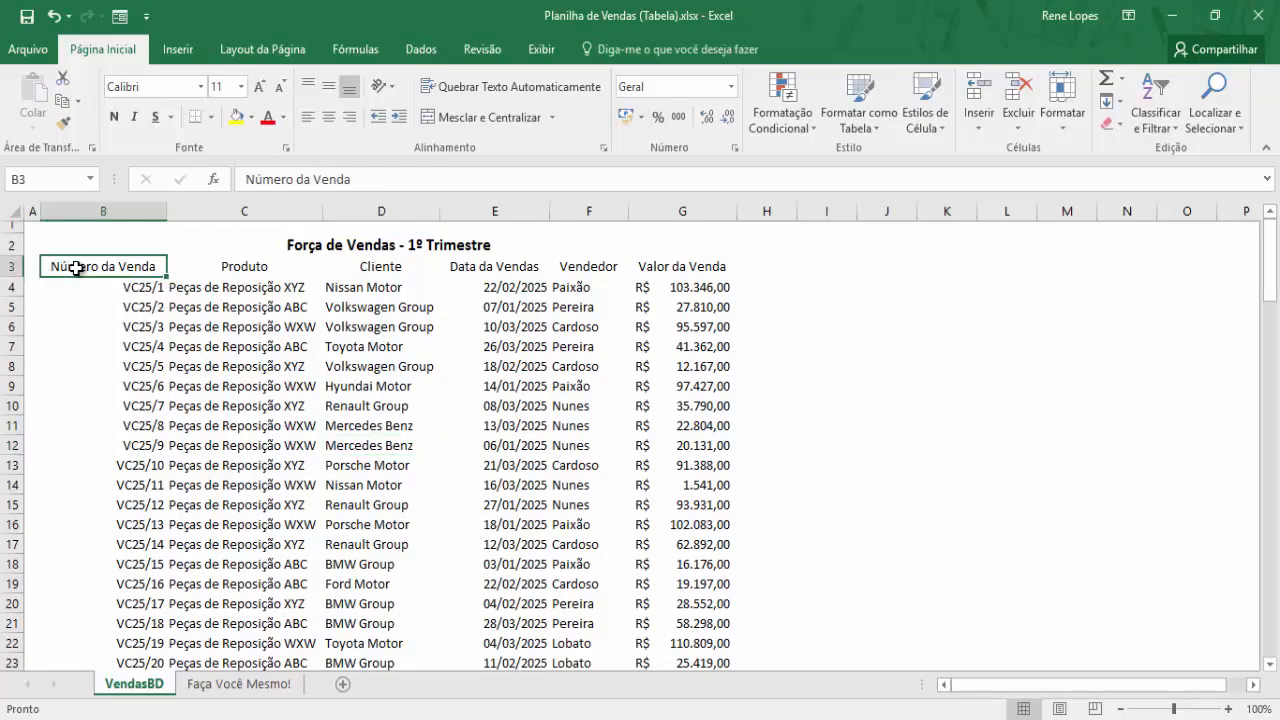
left_click_drag(76, 268, 712, 266)
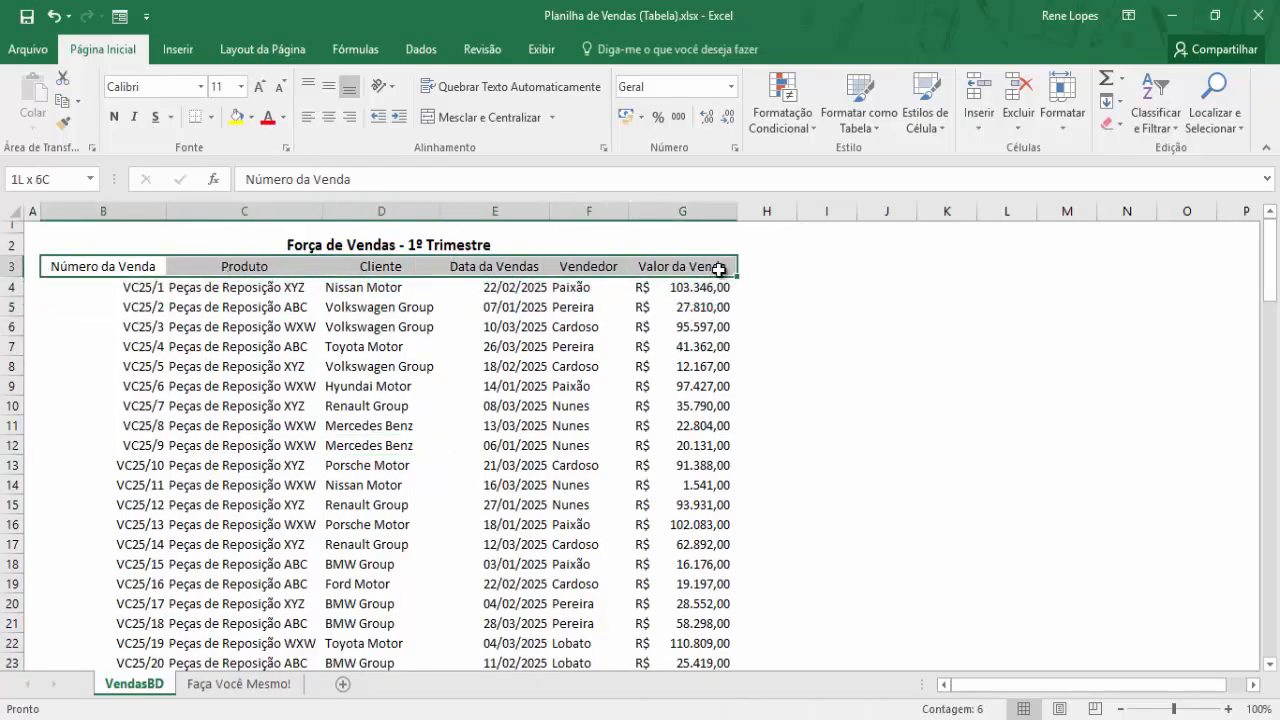
left_click_drag(706, 268, 708, 268)
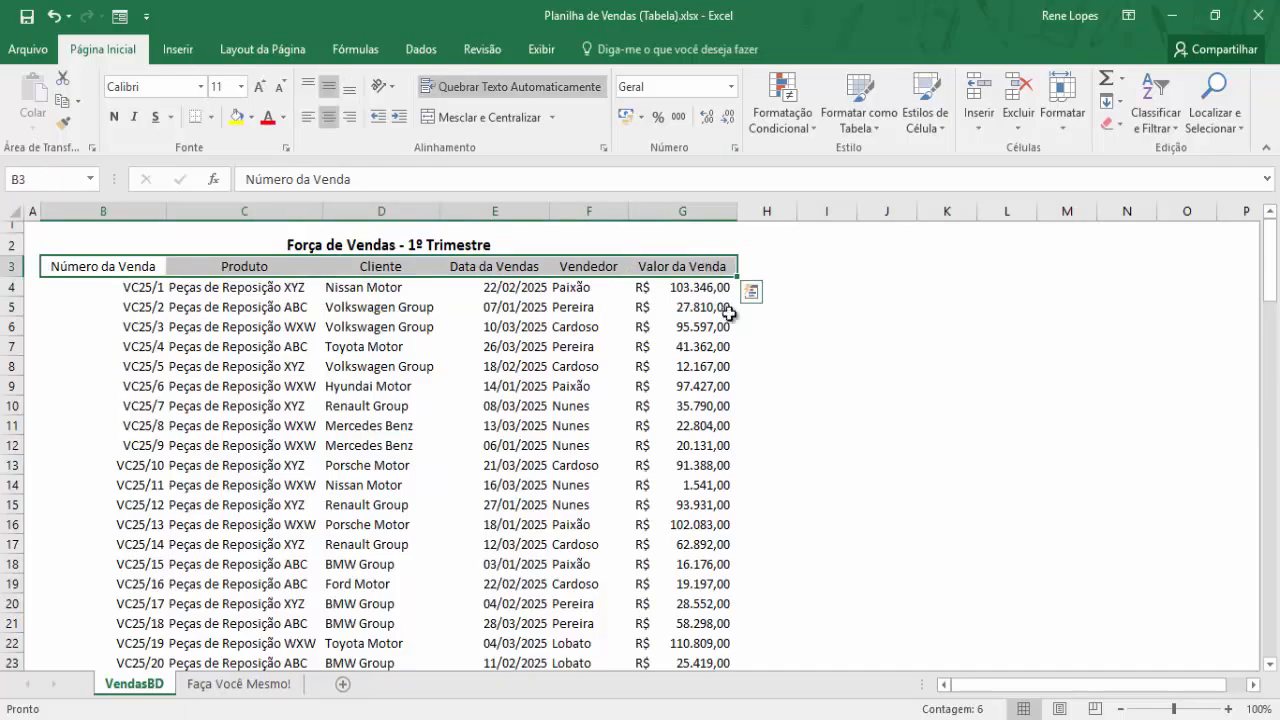
key("ctrl+shift+Down")
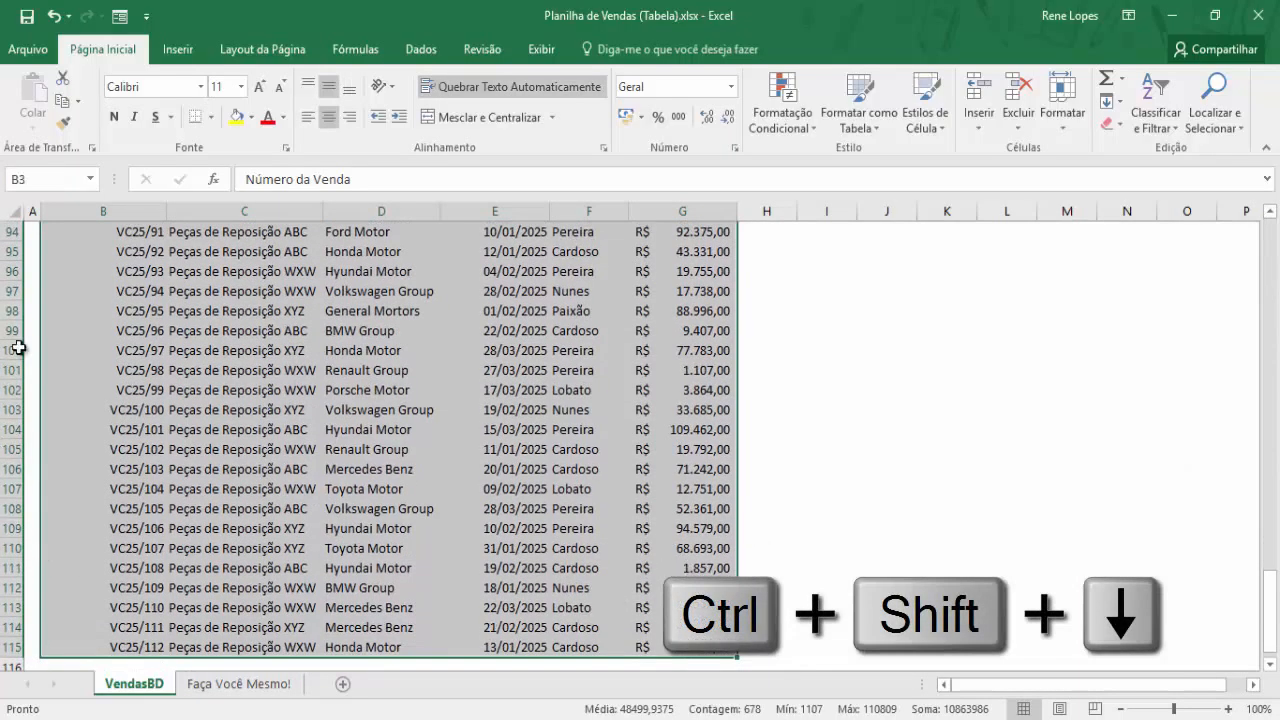
scroll(373, 582, "up", 20)
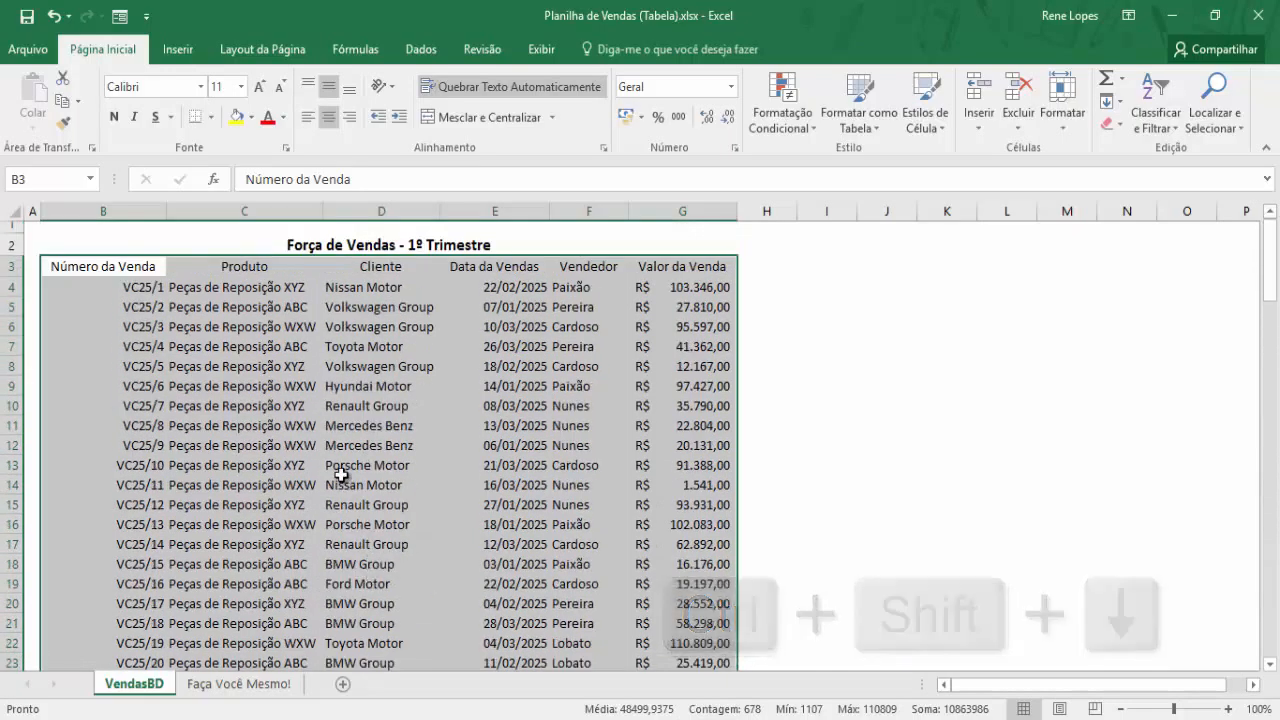
Open the Criar Tabela dialog from the Inserir tab for the selected sales range
left_click(175, 54)
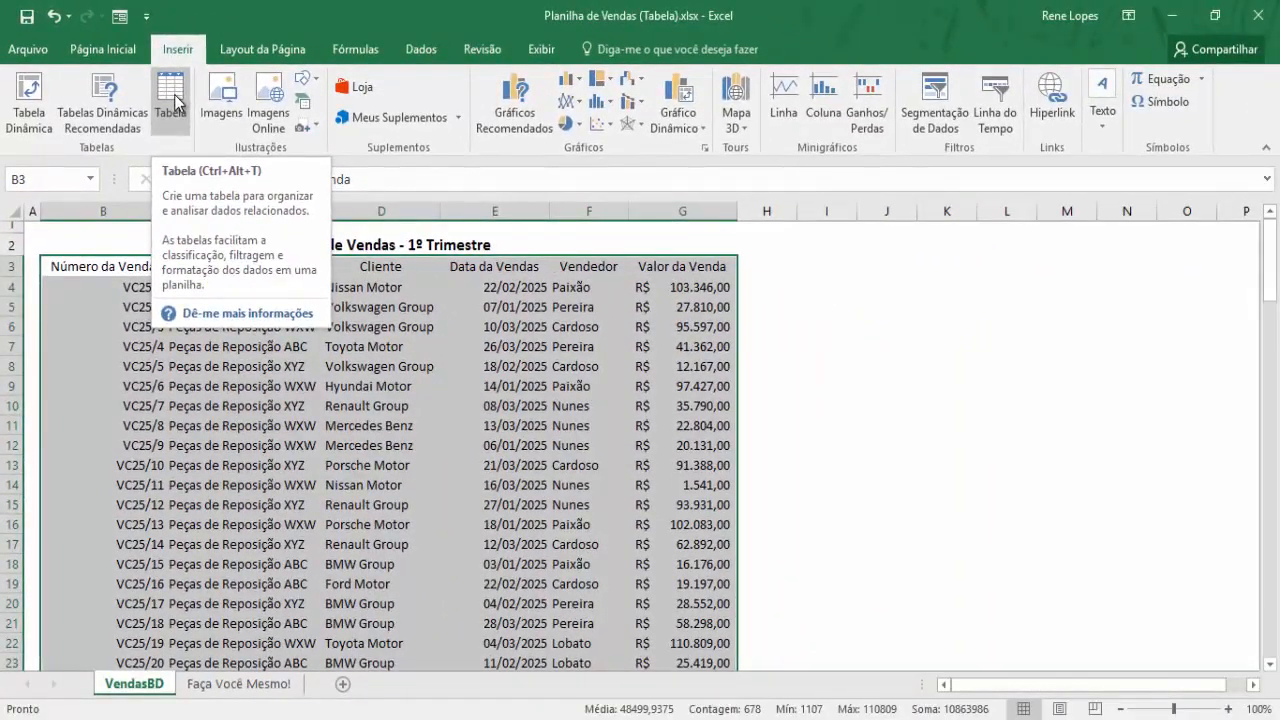
left_click(172, 93)
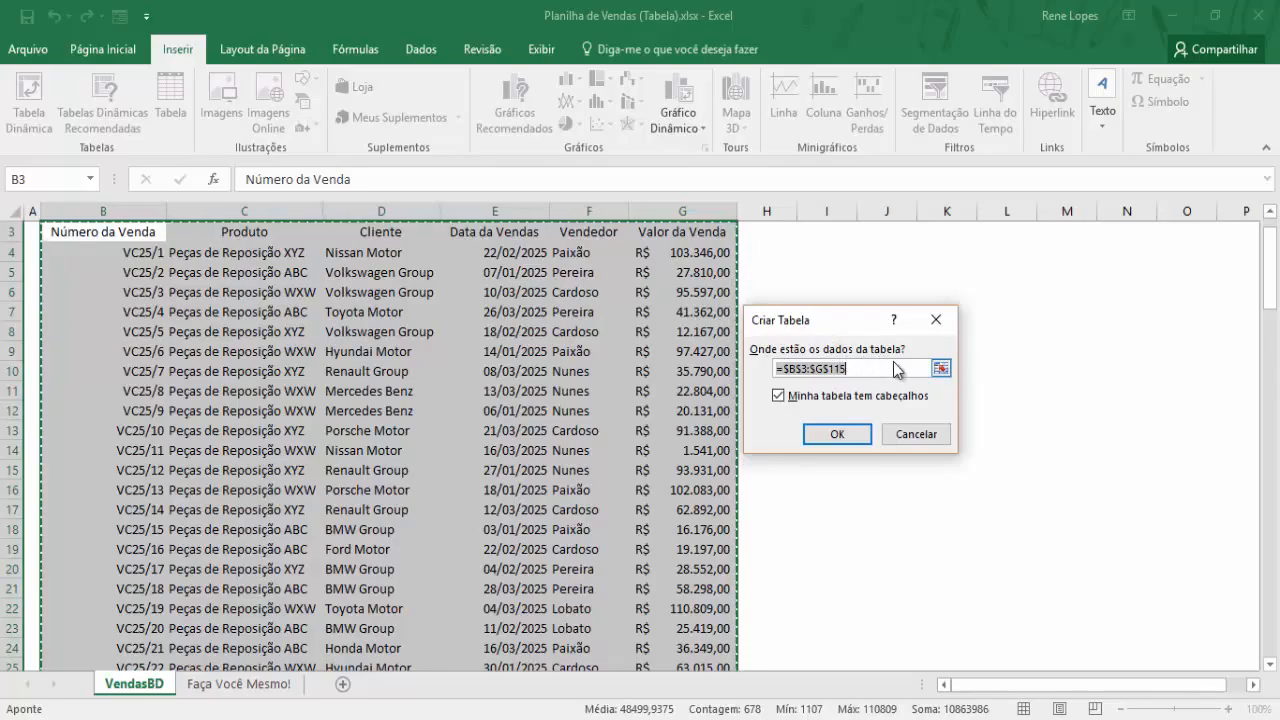
Confirm 'Minha tabela tem cabeçalhos' and create the table from B3:G115
scroll(175, 290, "up", 1)
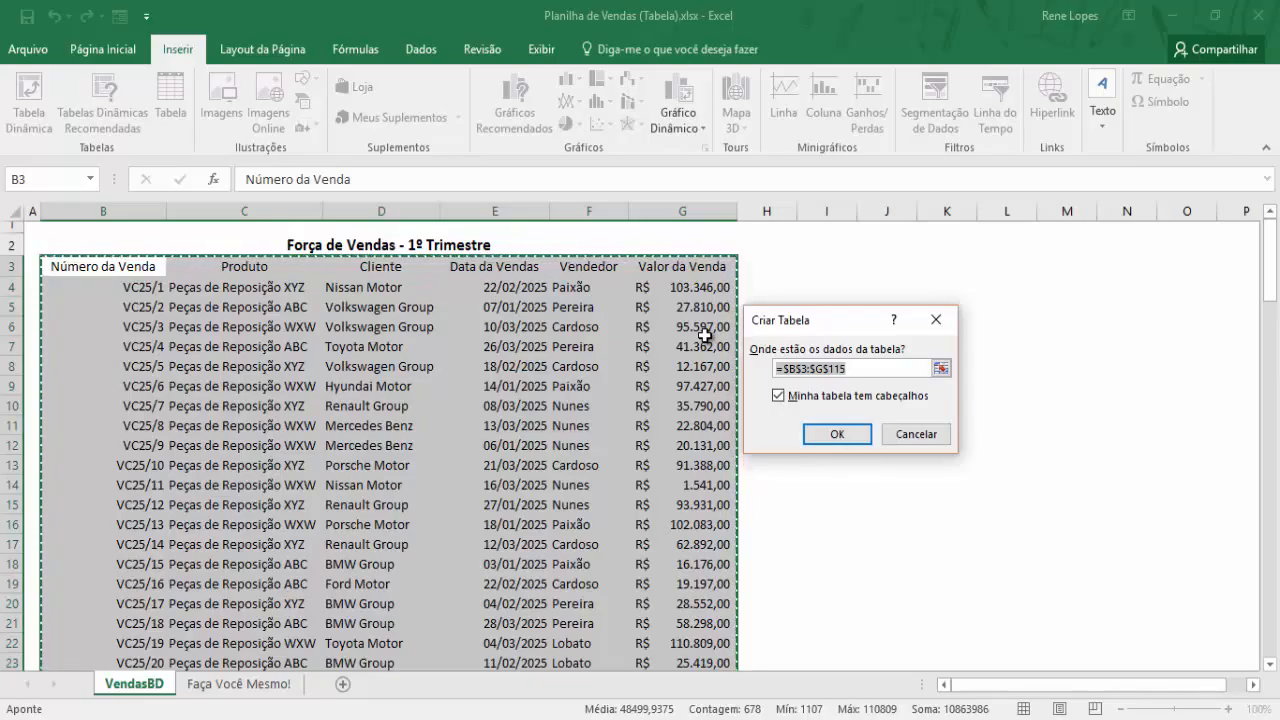
left_click(778, 396)
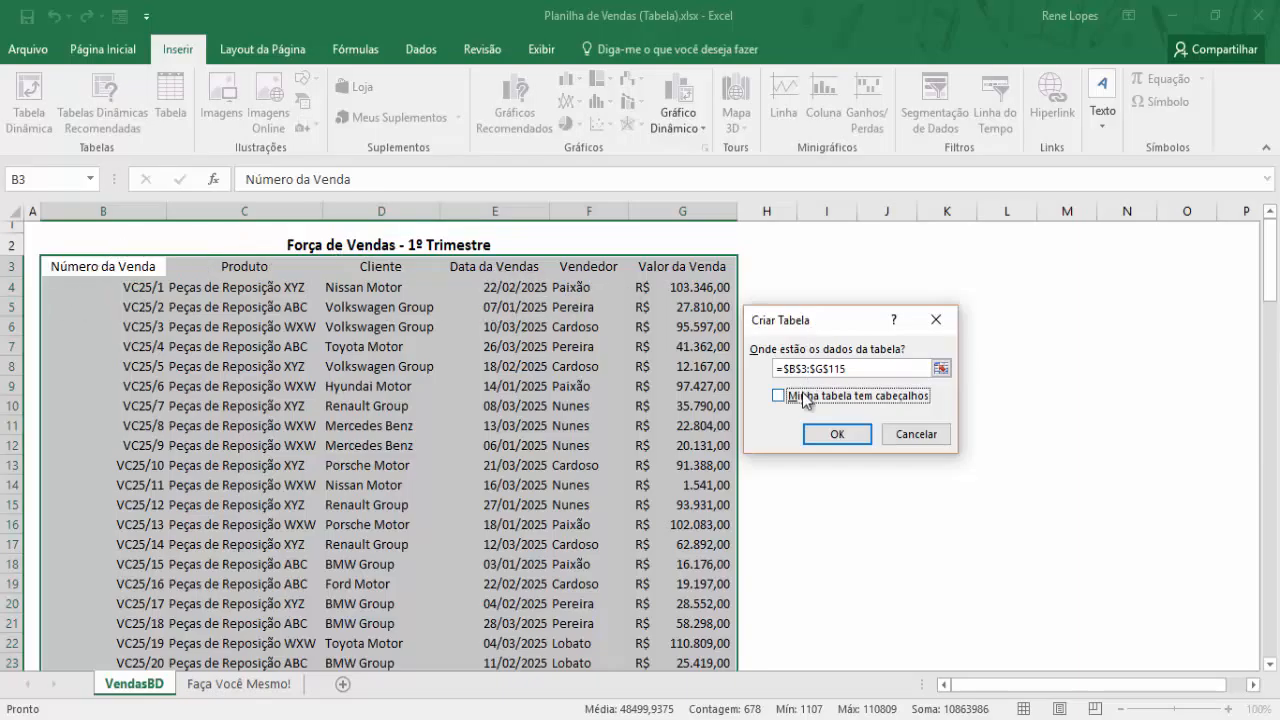
left_click(835, 435)
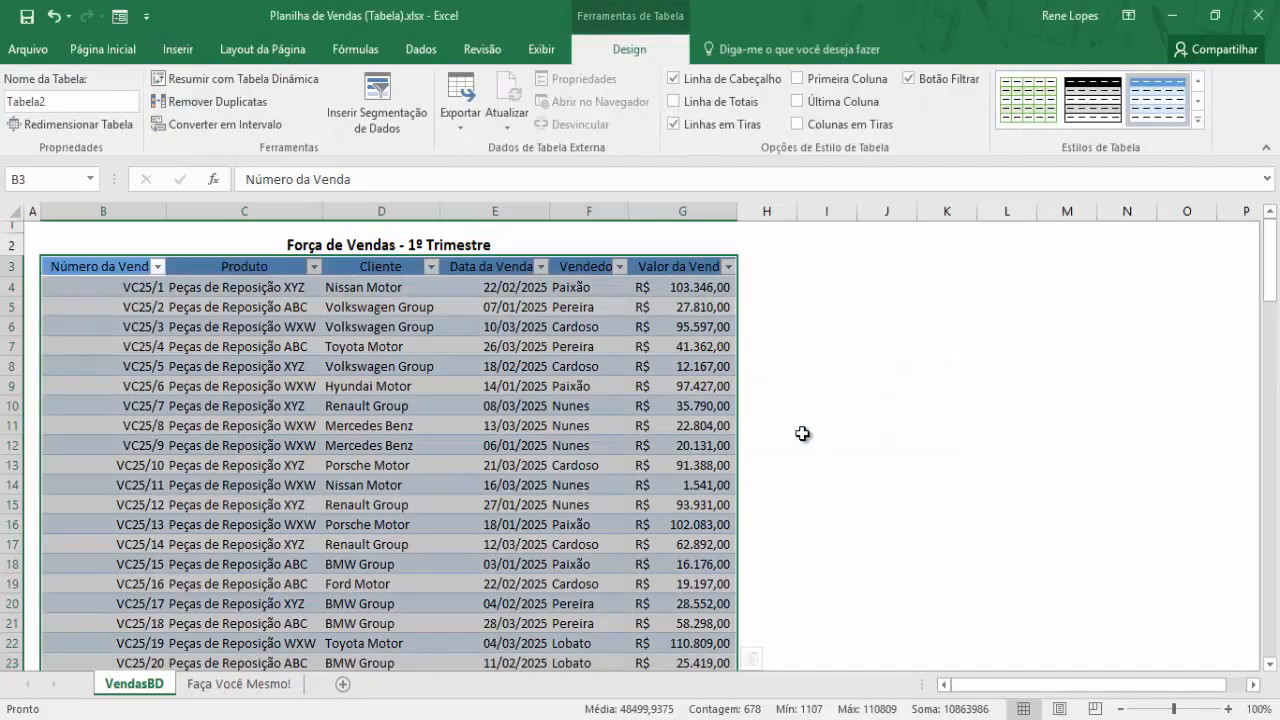
left_click(580, 332)
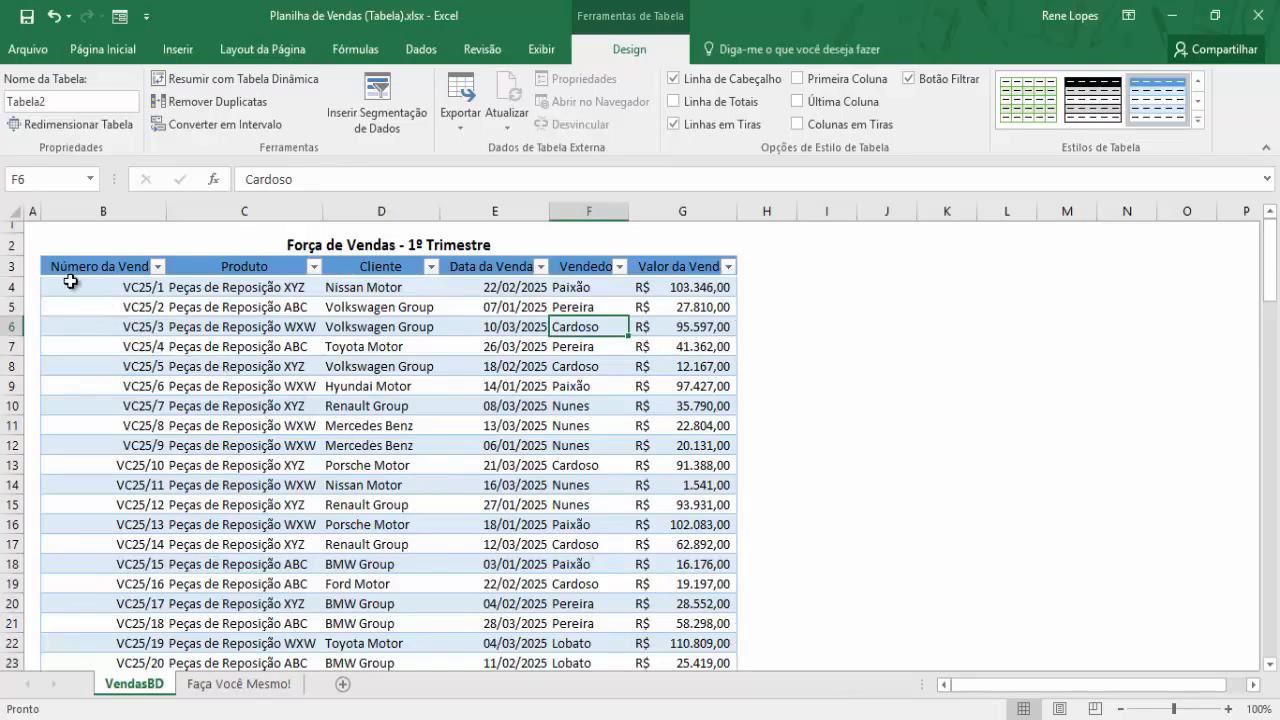
left_click_drag(70, 282, 704, 284)
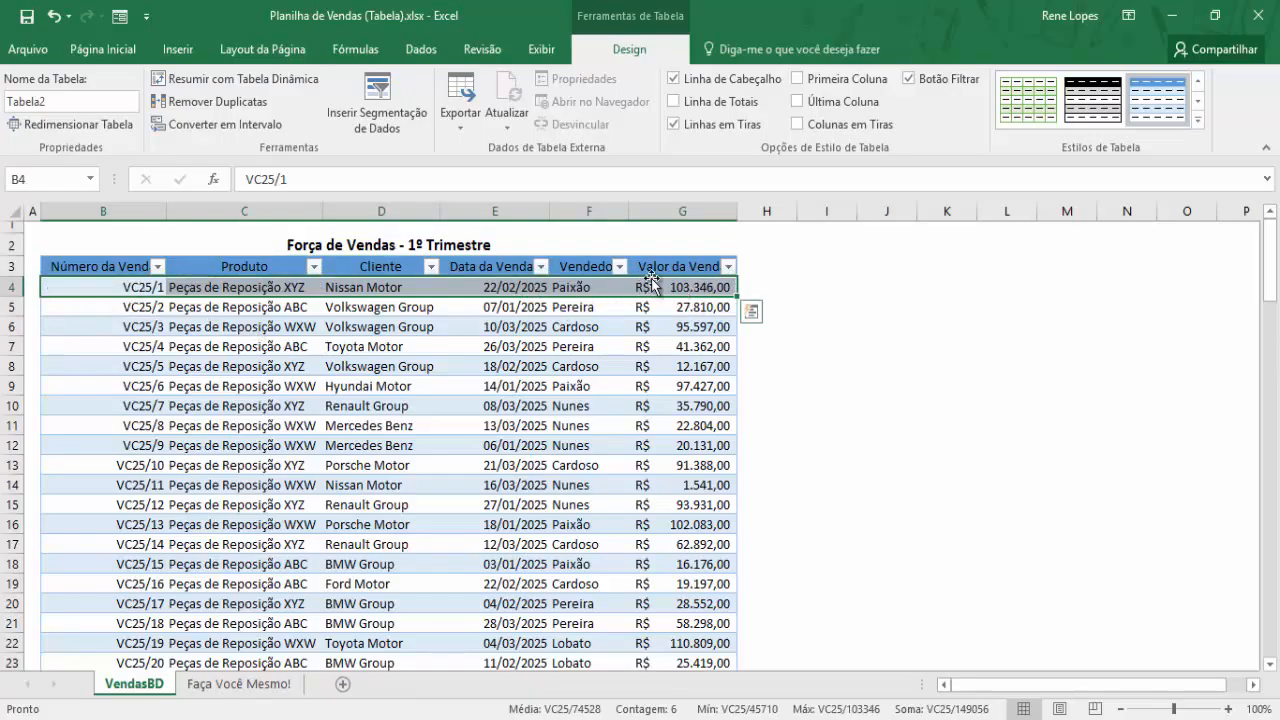
left_click_drag(692, 311, 81, 310)
left_click(99, 287)
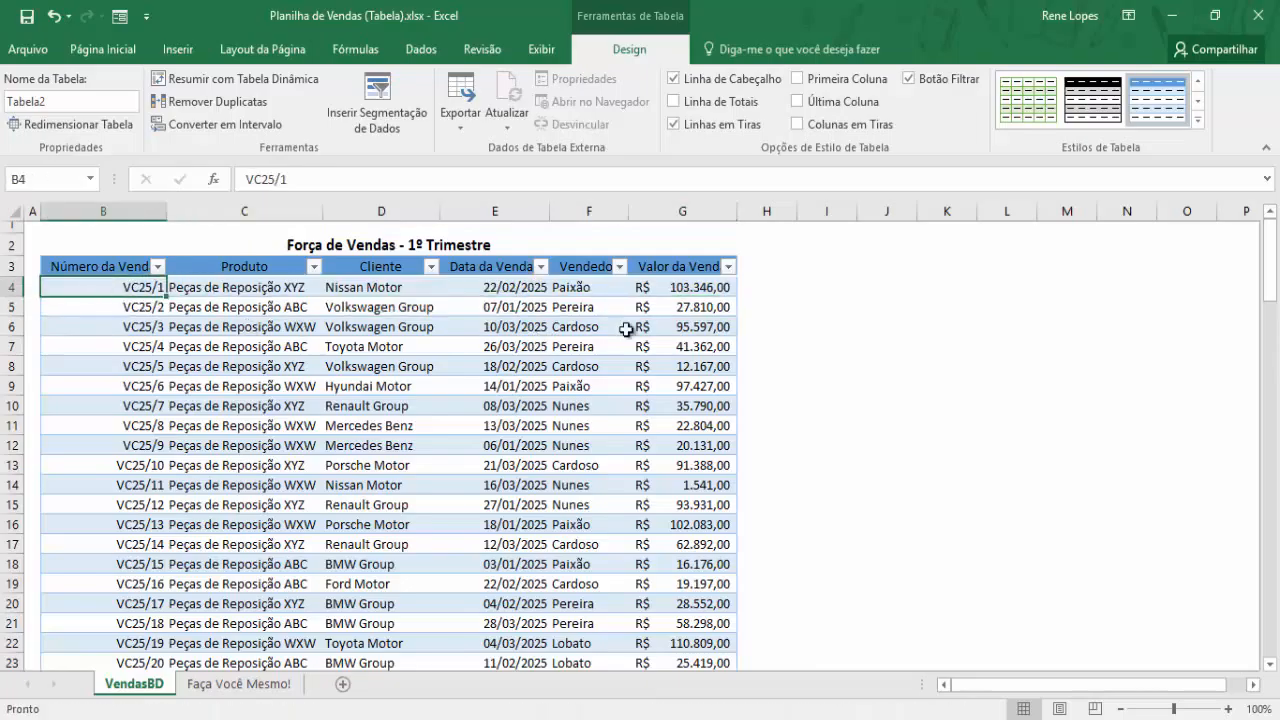
scroll(548, 568, "down", 12)
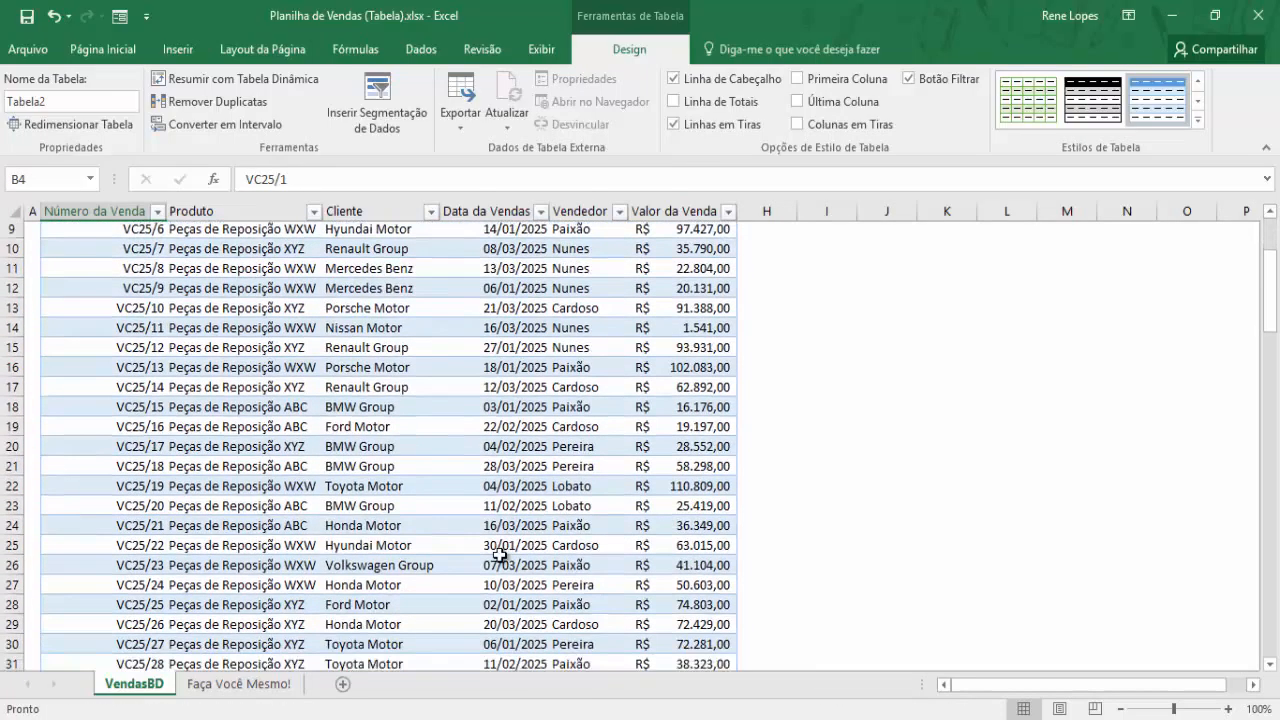
scroll(427, 552, "down", 9)
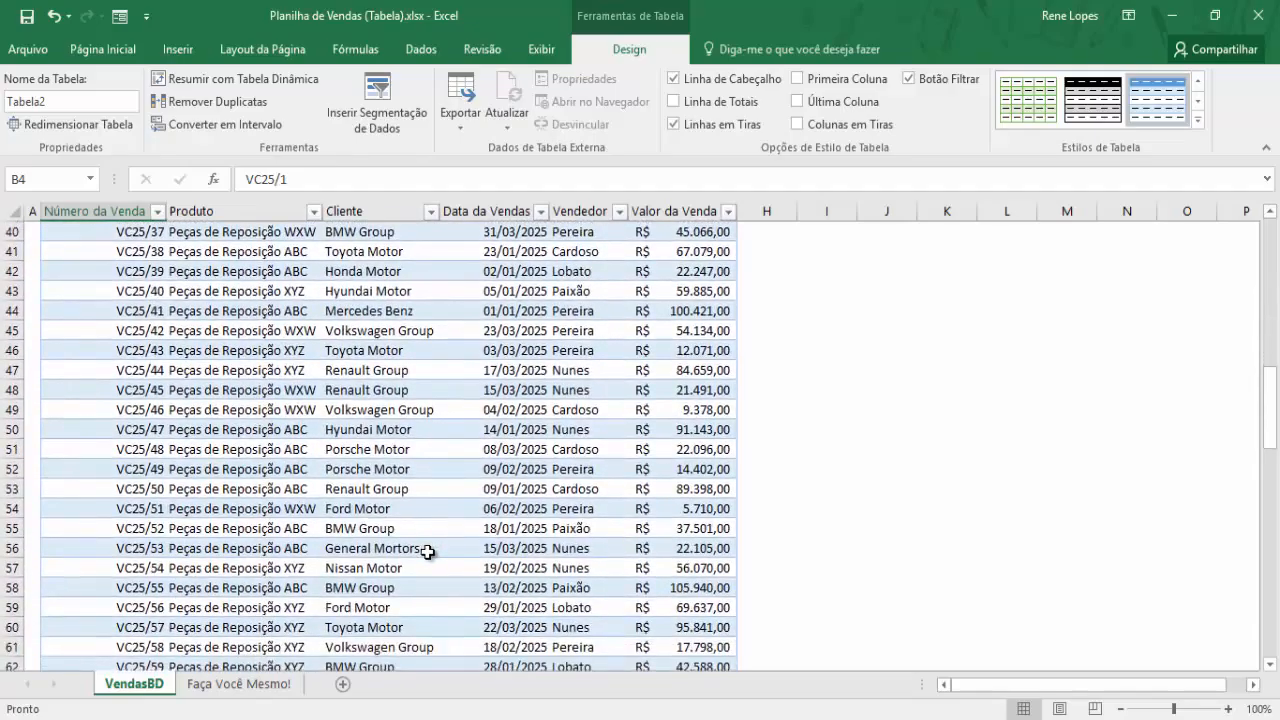
scroll(427, 552, "up", 20)
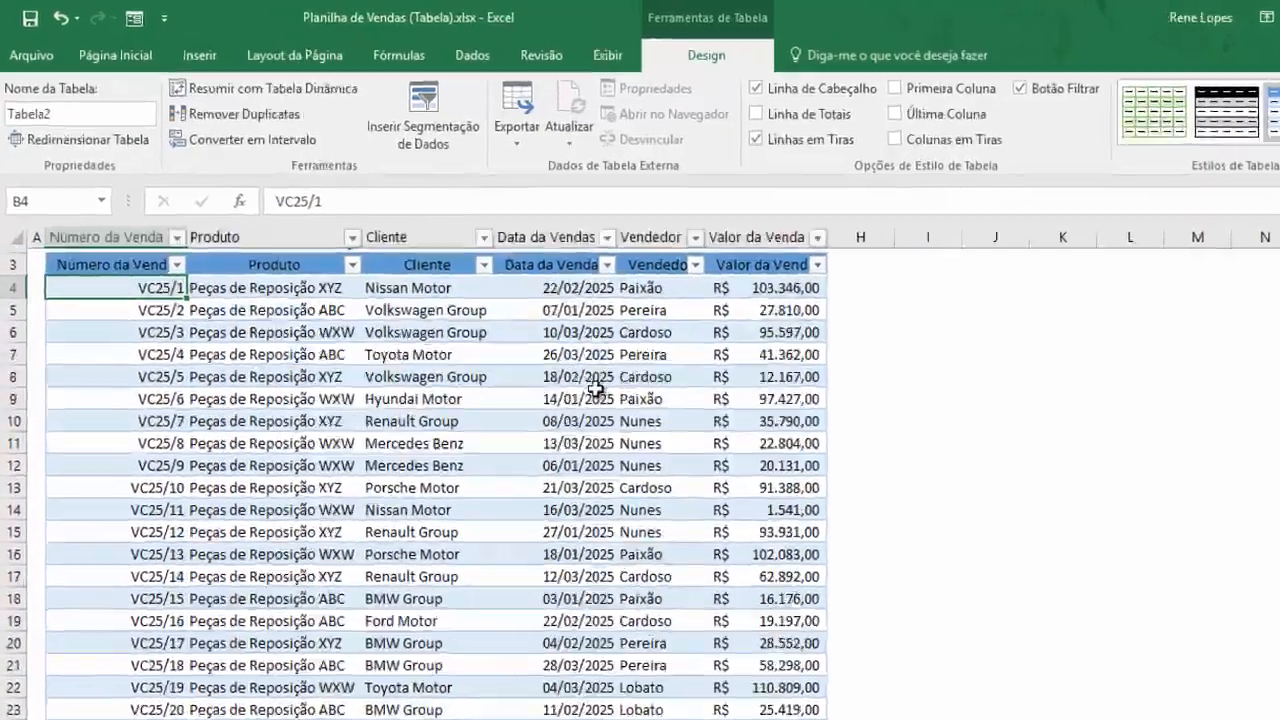
scroll(596, 387, "down", 7)
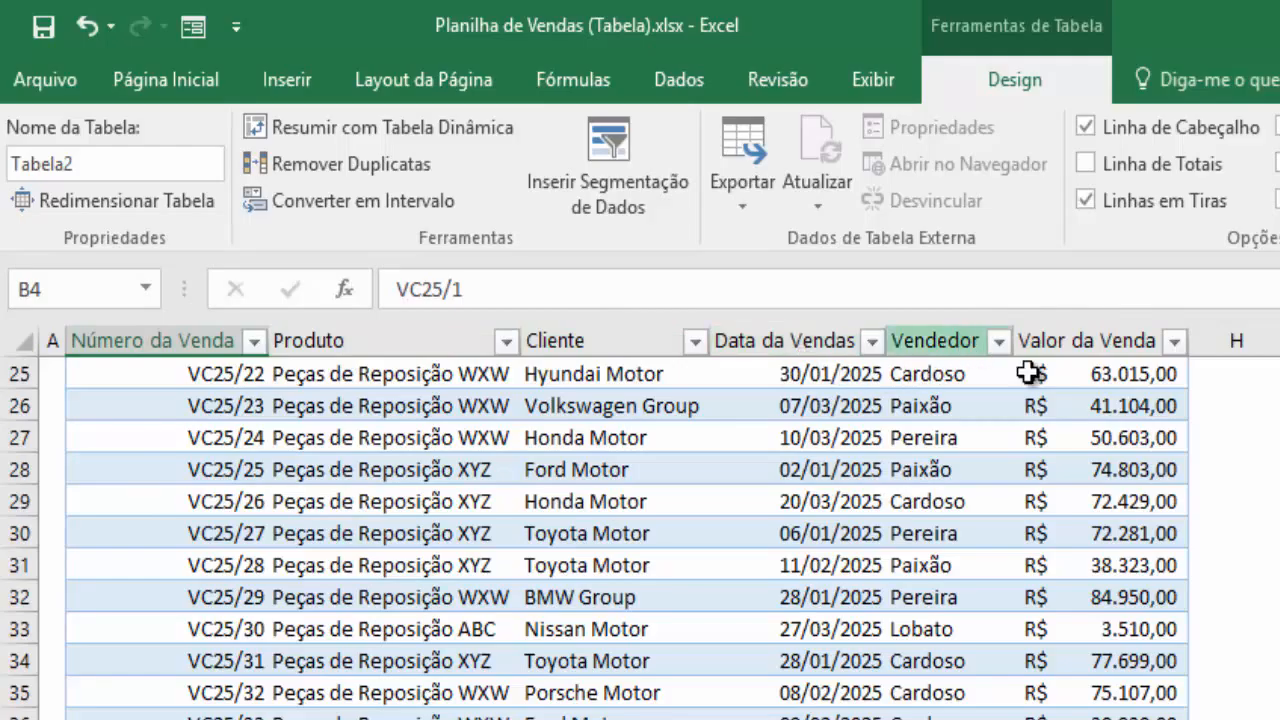
scroll(1000, 600, "down", 3)
scroll(900, 640, "up", 9)
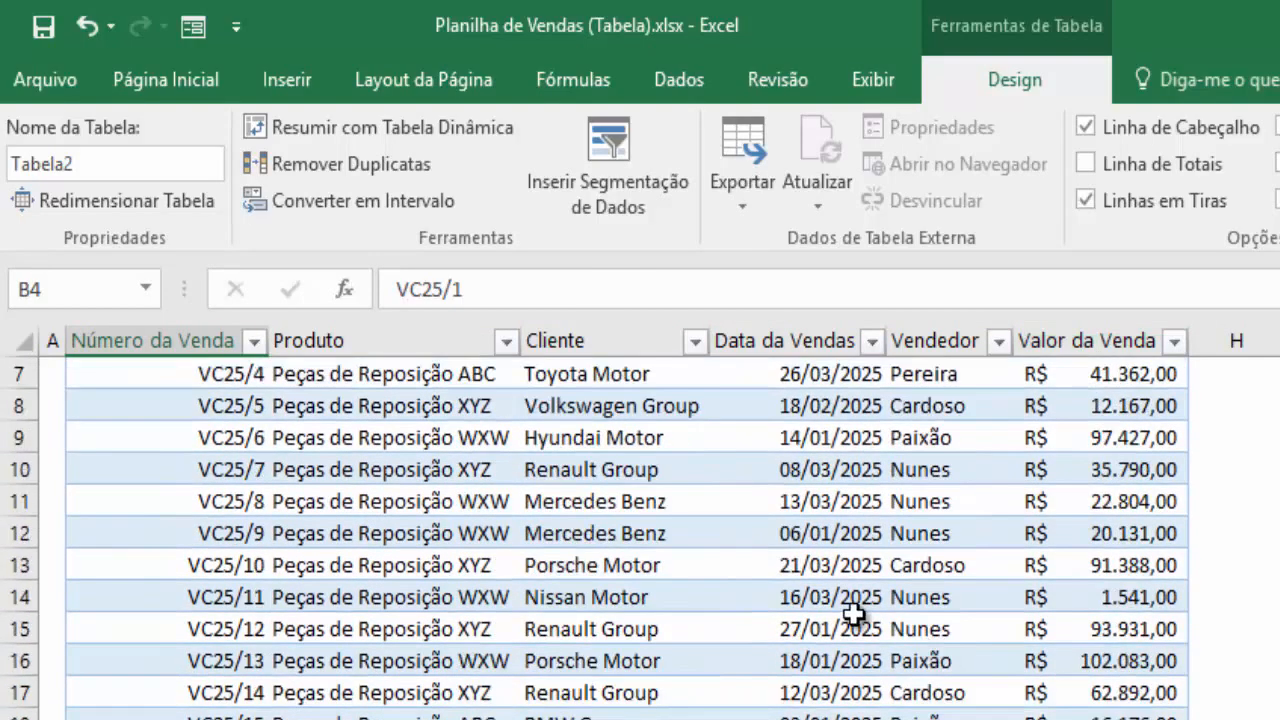
scroll(853, 613, "up", 2)
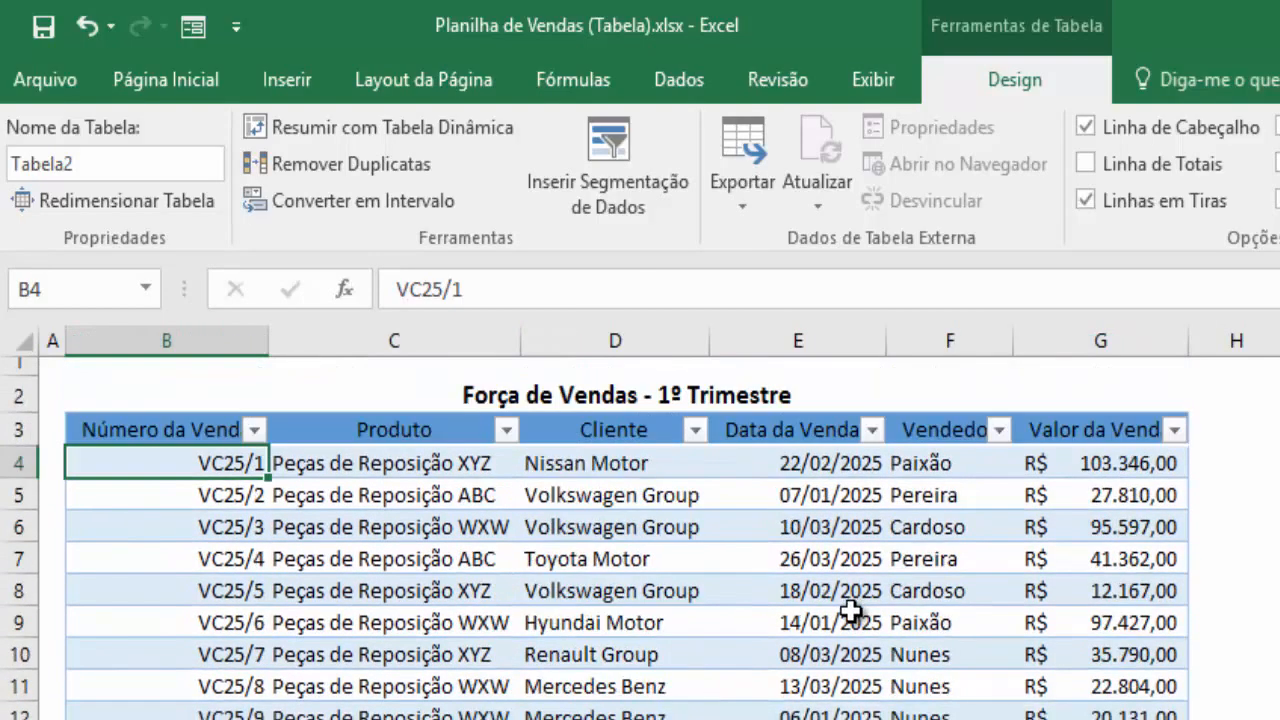
left_click(258, 431)
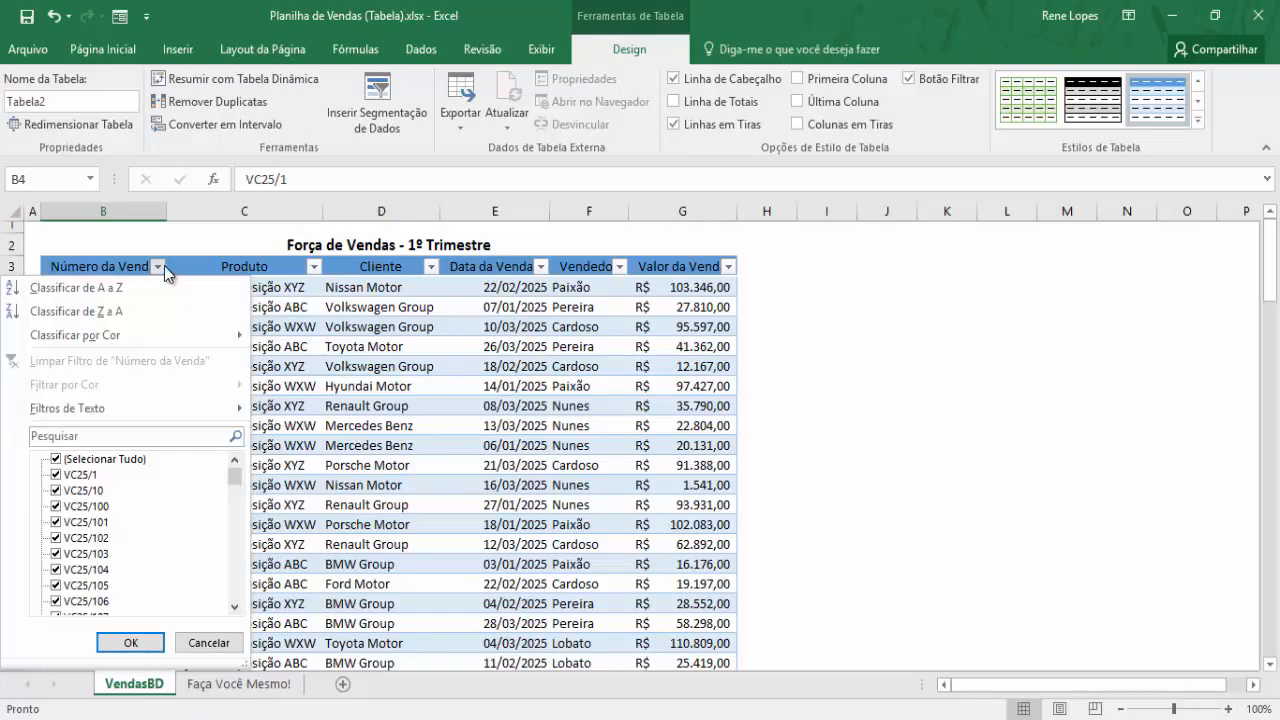
left_click(560, 345)
scroll(513, 466, "down", 14)
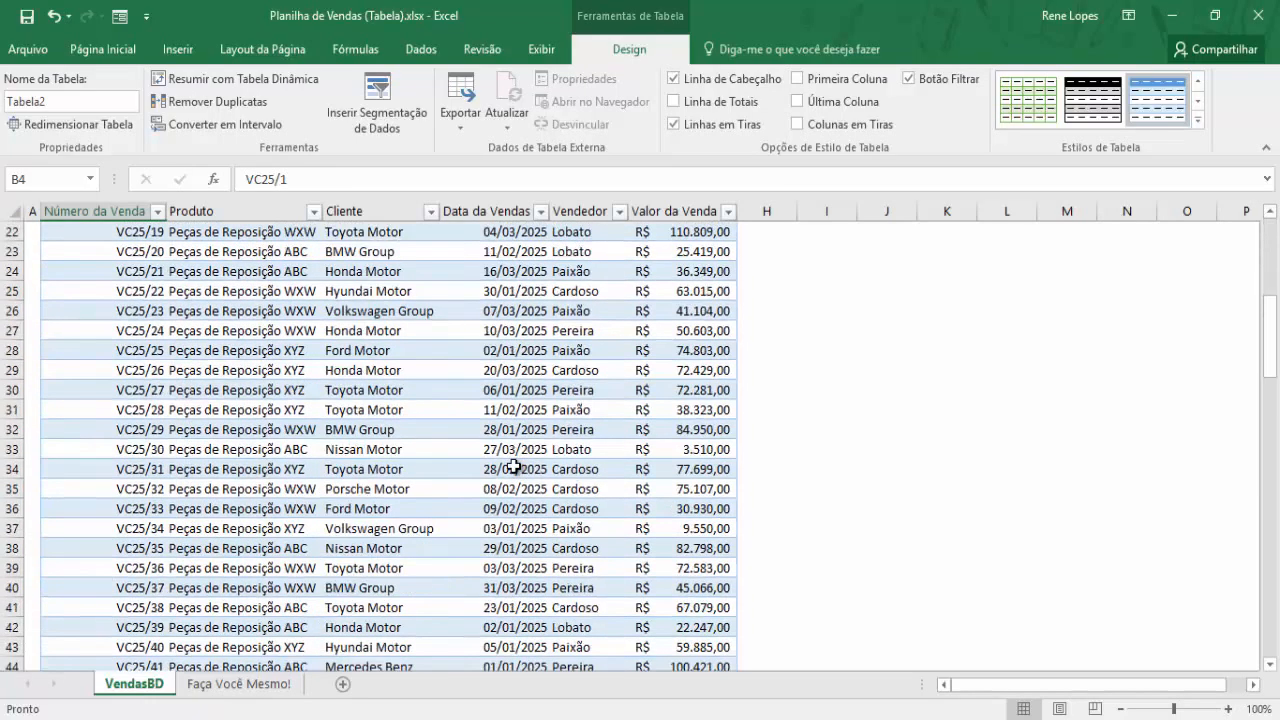
scroll(513, 466, "down", 20)
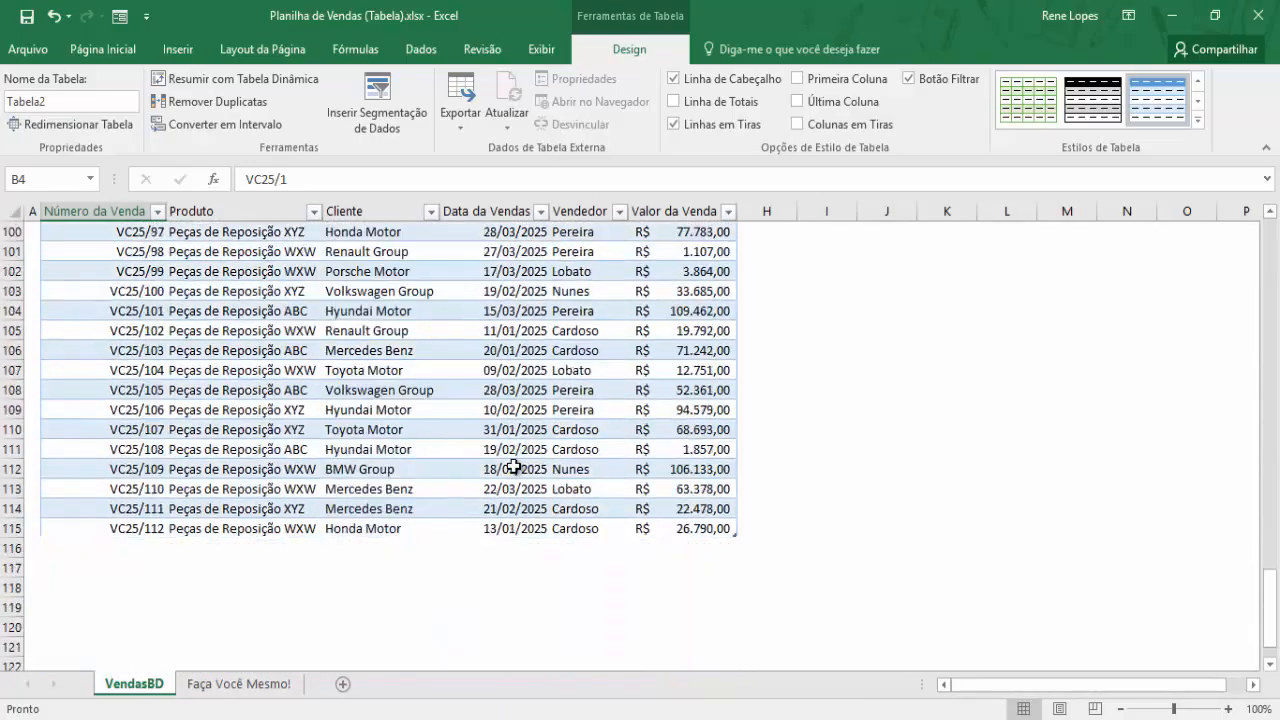
scroll(513, 466, "up", 6)
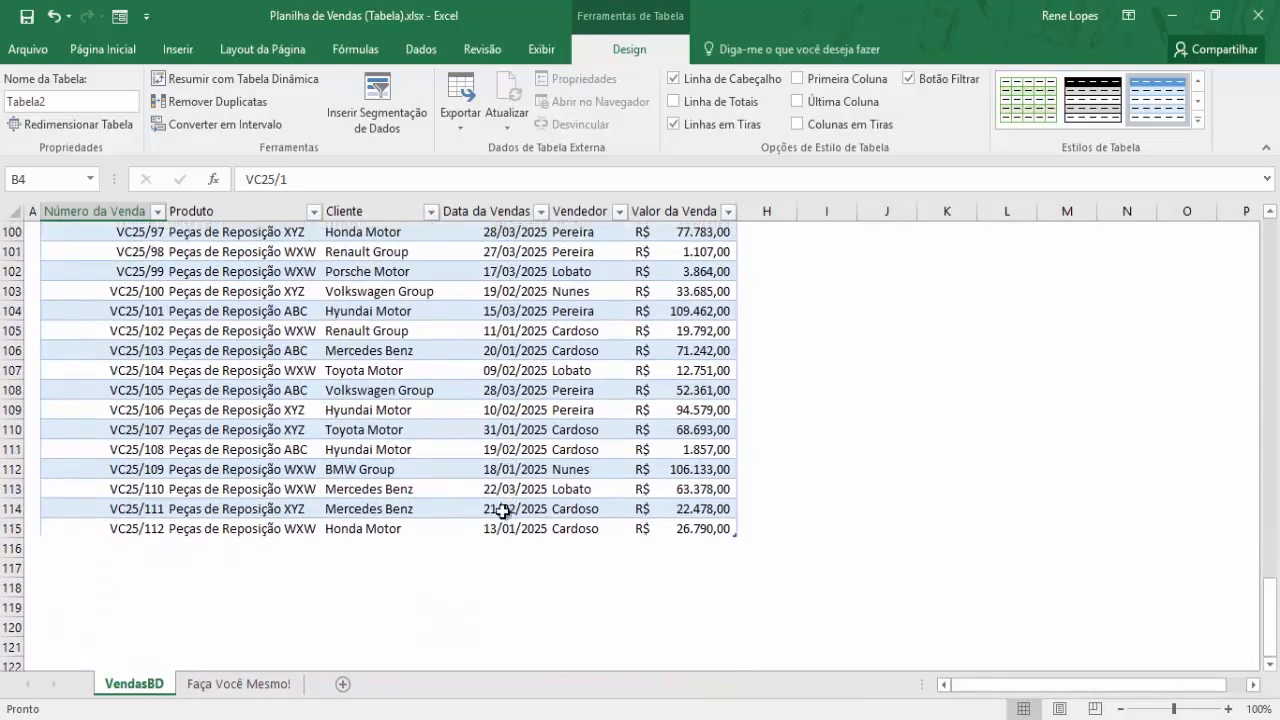
left_click(655, 528)
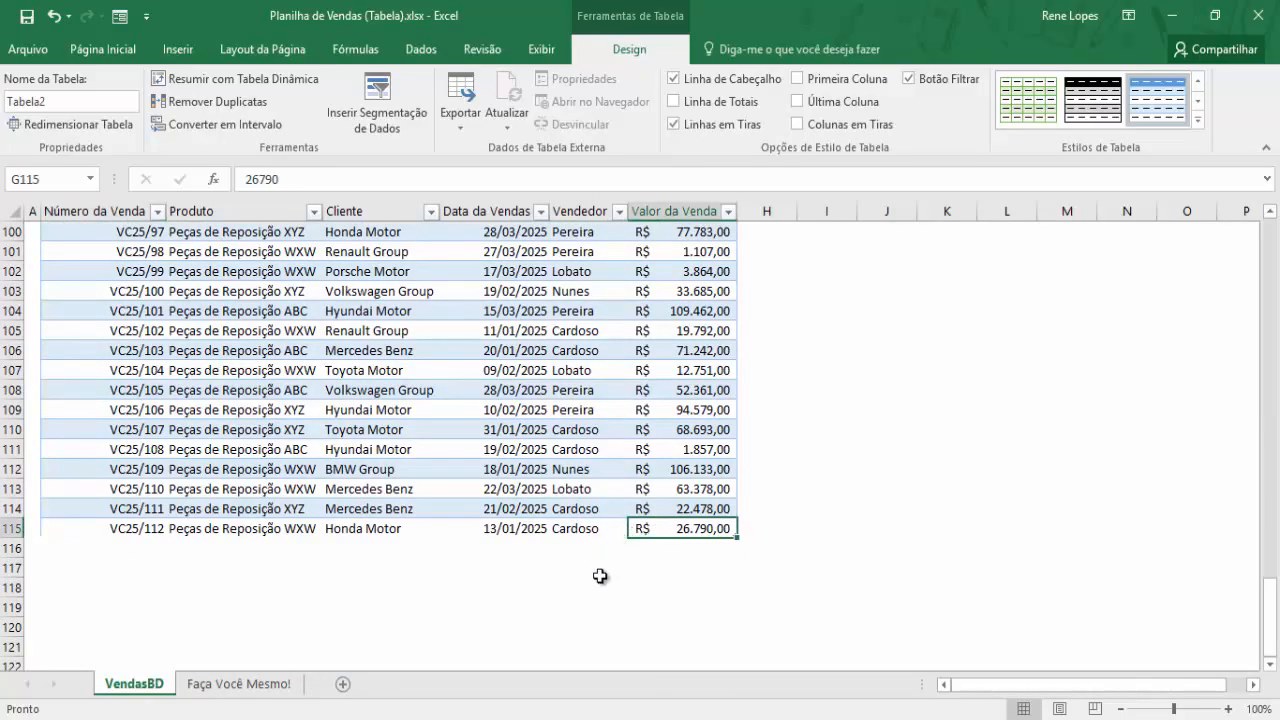
Add three blank rows 116–118 to the table by tabbing past G115
key("Tab")
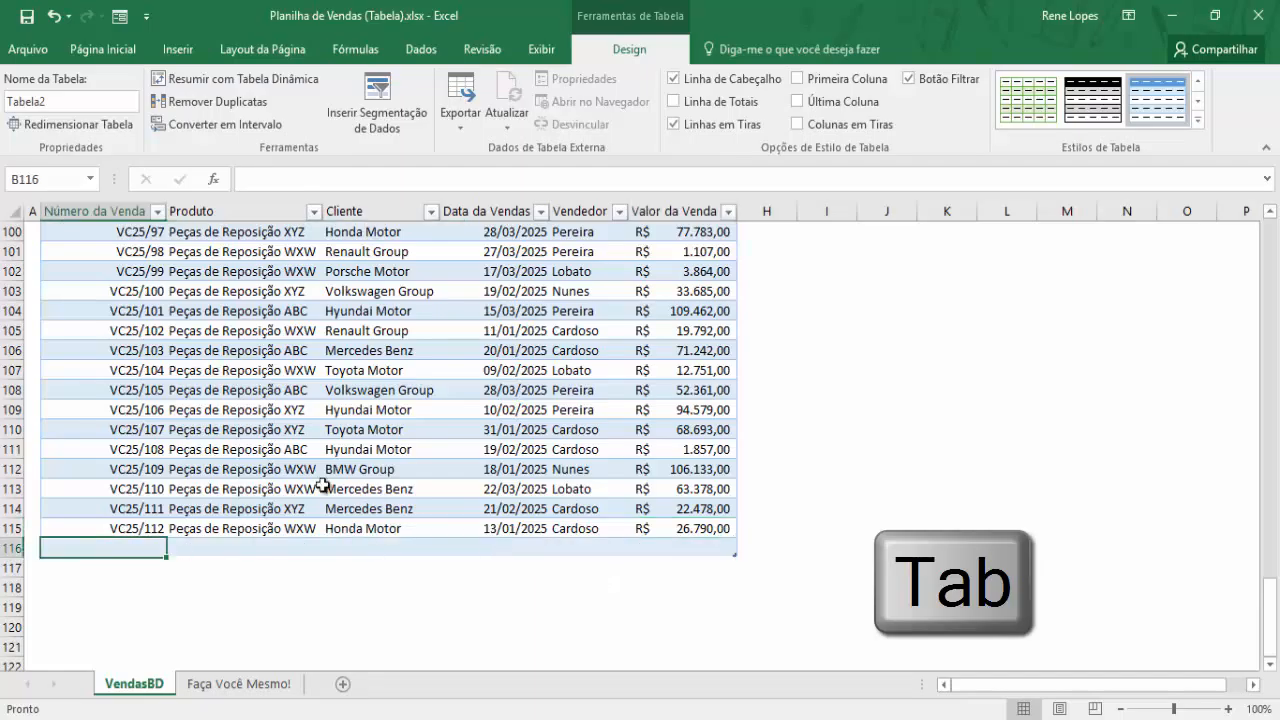
key("Tab")
key("Tab")
key("Tab")
key("Tab")
key("Tab")
key("Tab")
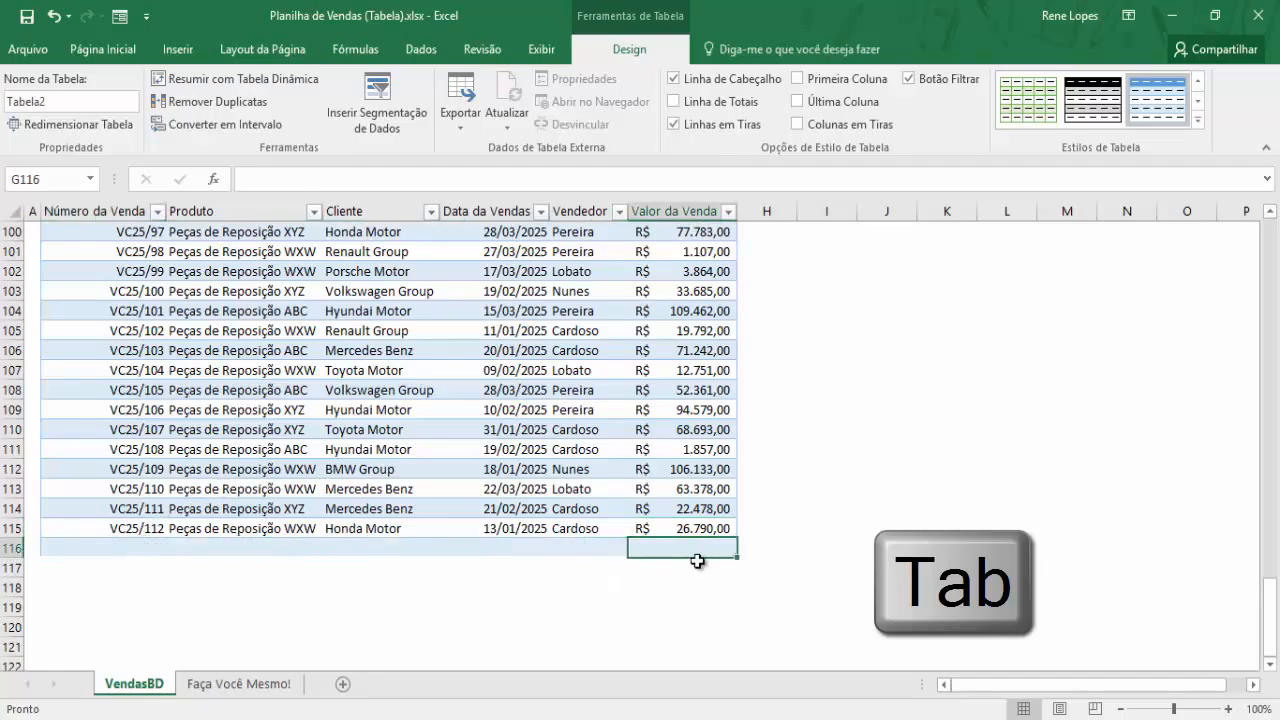
key("Tab")
key("Tab")
key("Tab")
key("Tab")
key("Tab")
key("Tab")
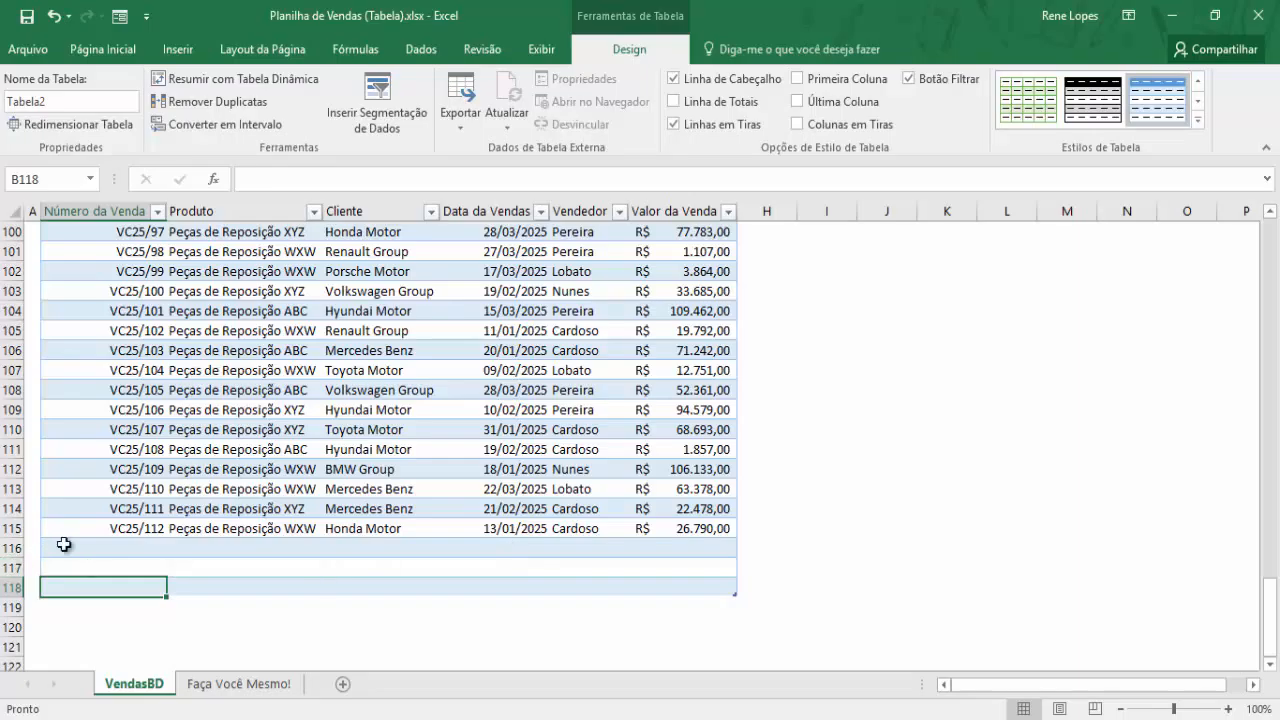
Select empty row 116, then drag the table's resize handle further down
left_click_drag(60, 545, 716, 547)
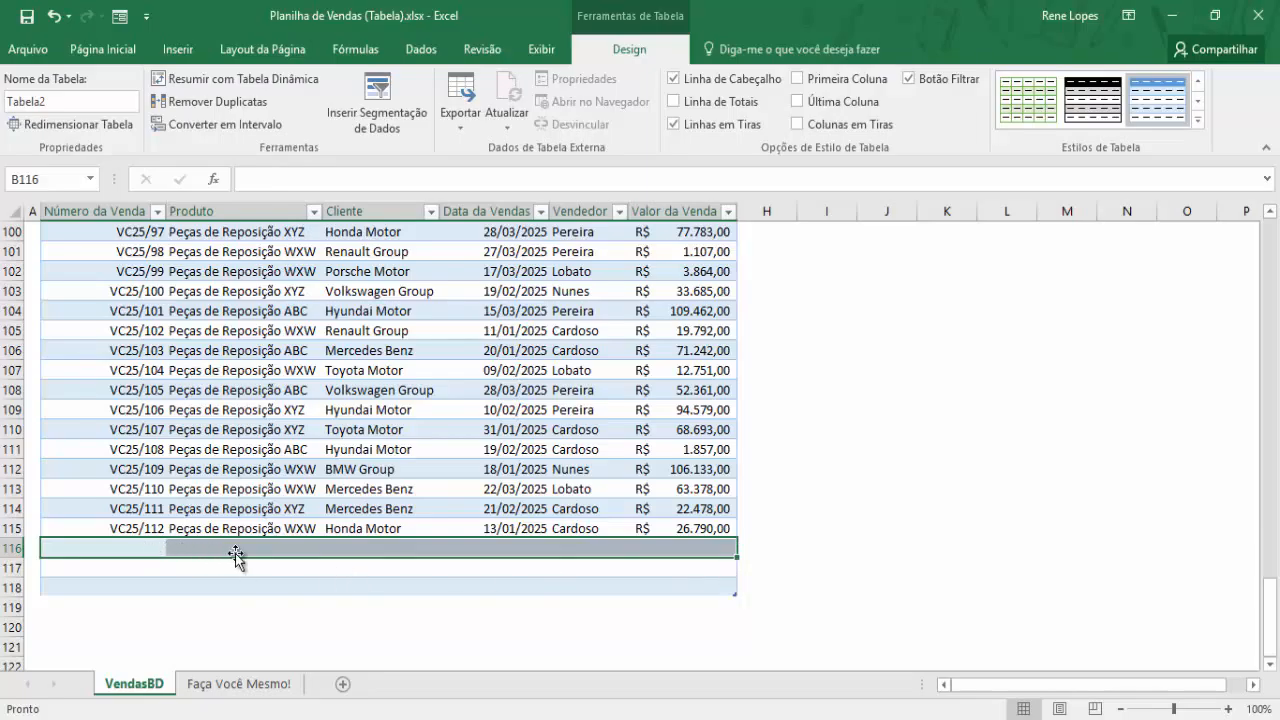
left_click(712, 572)
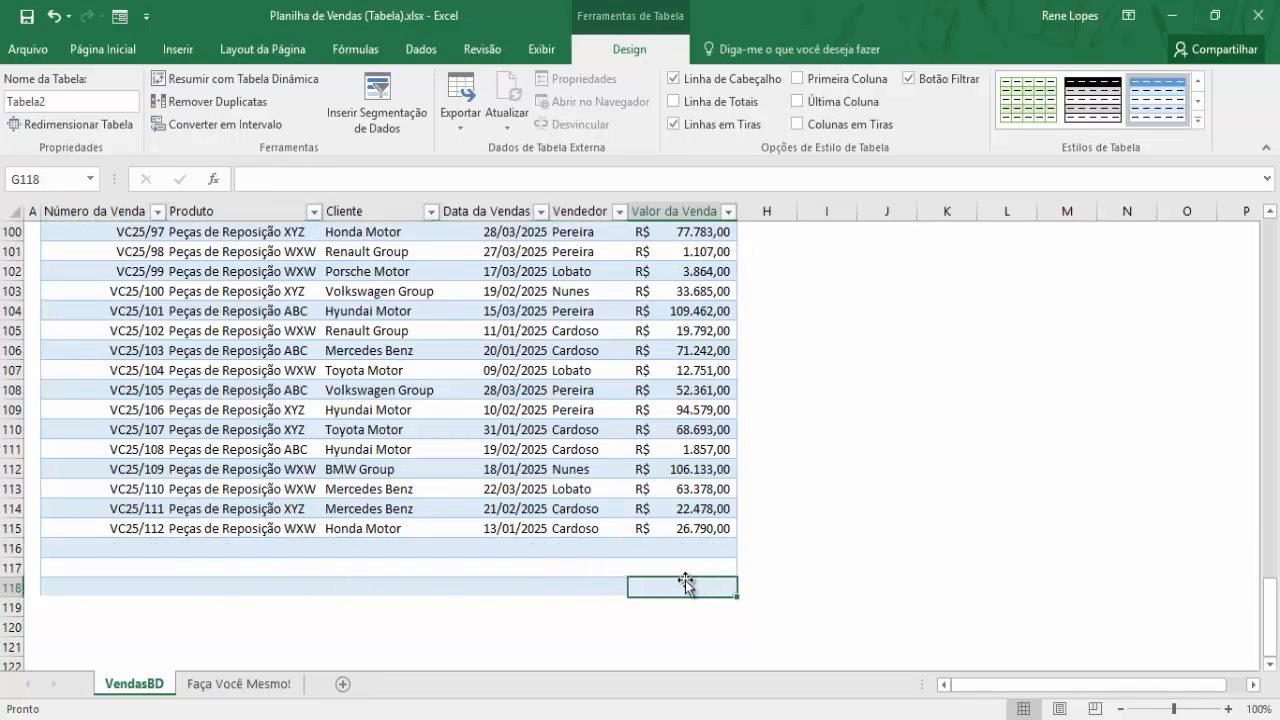
left_click(557, 572)
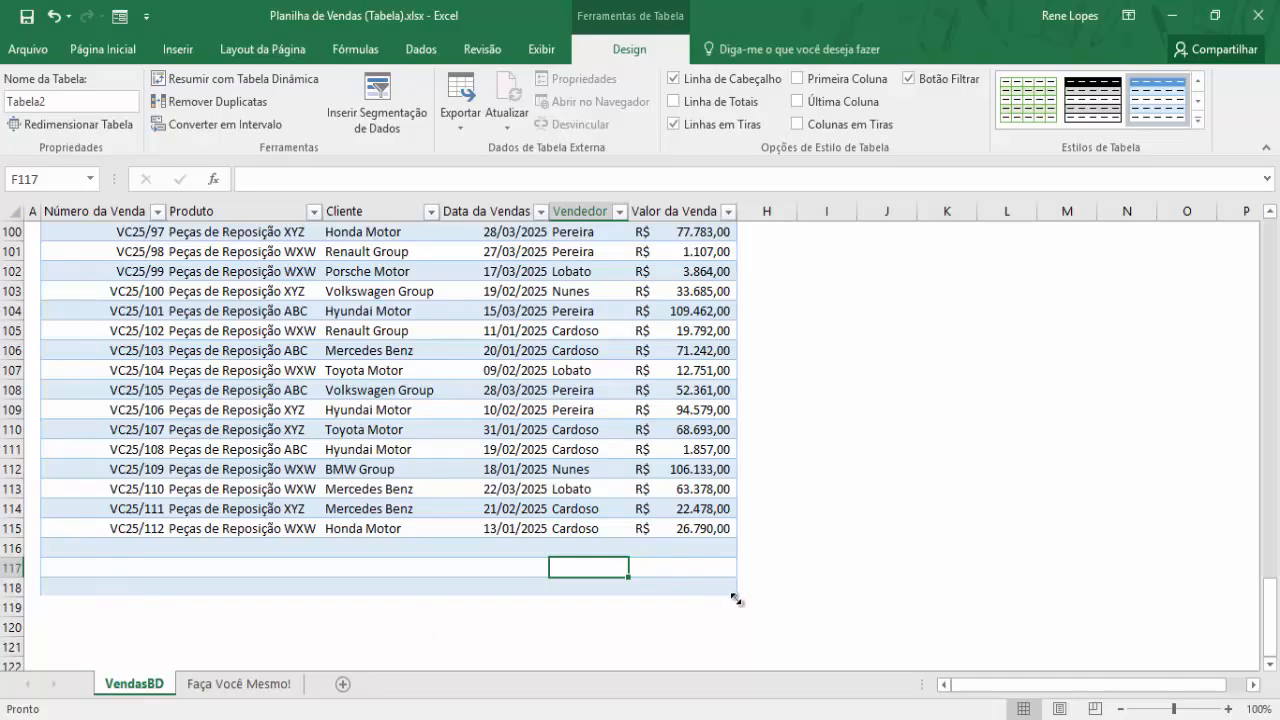
left_click_drag(736, 598, 741, 690)
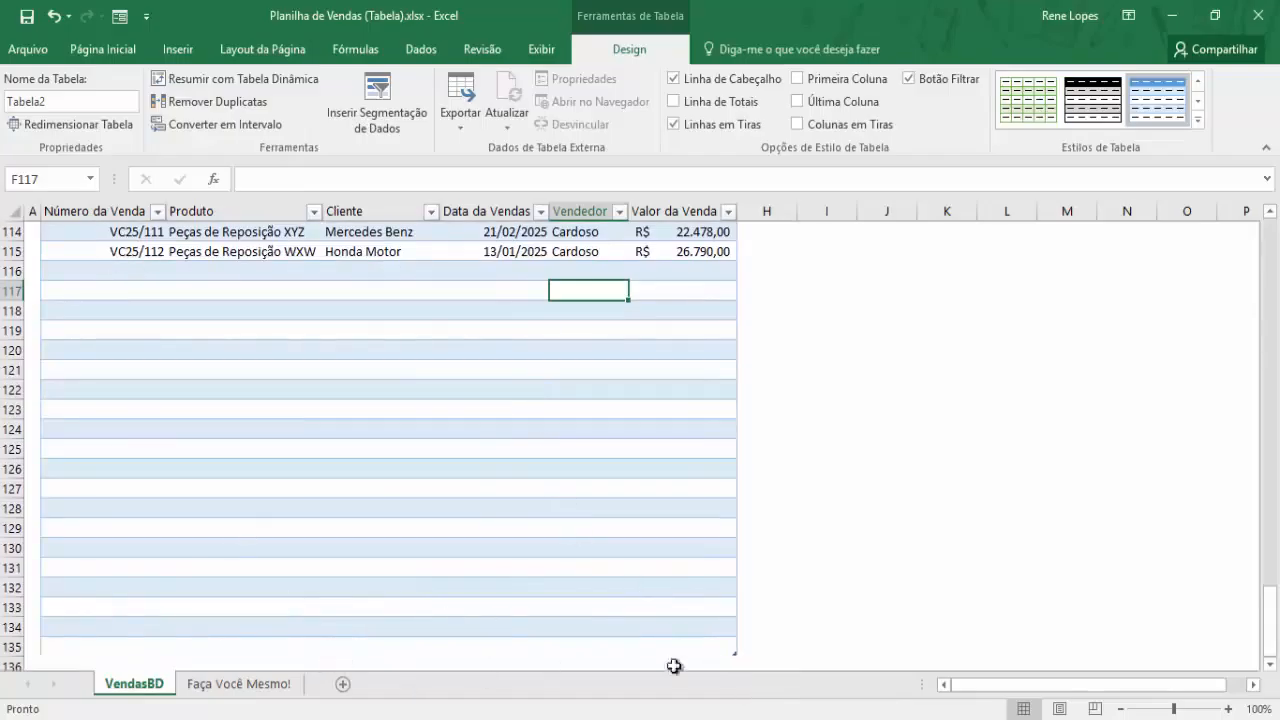
Drag the resize handle back so Tabela2 ends at row 115, then return to the headers
left_click_drag(736, 655, 652, 264)
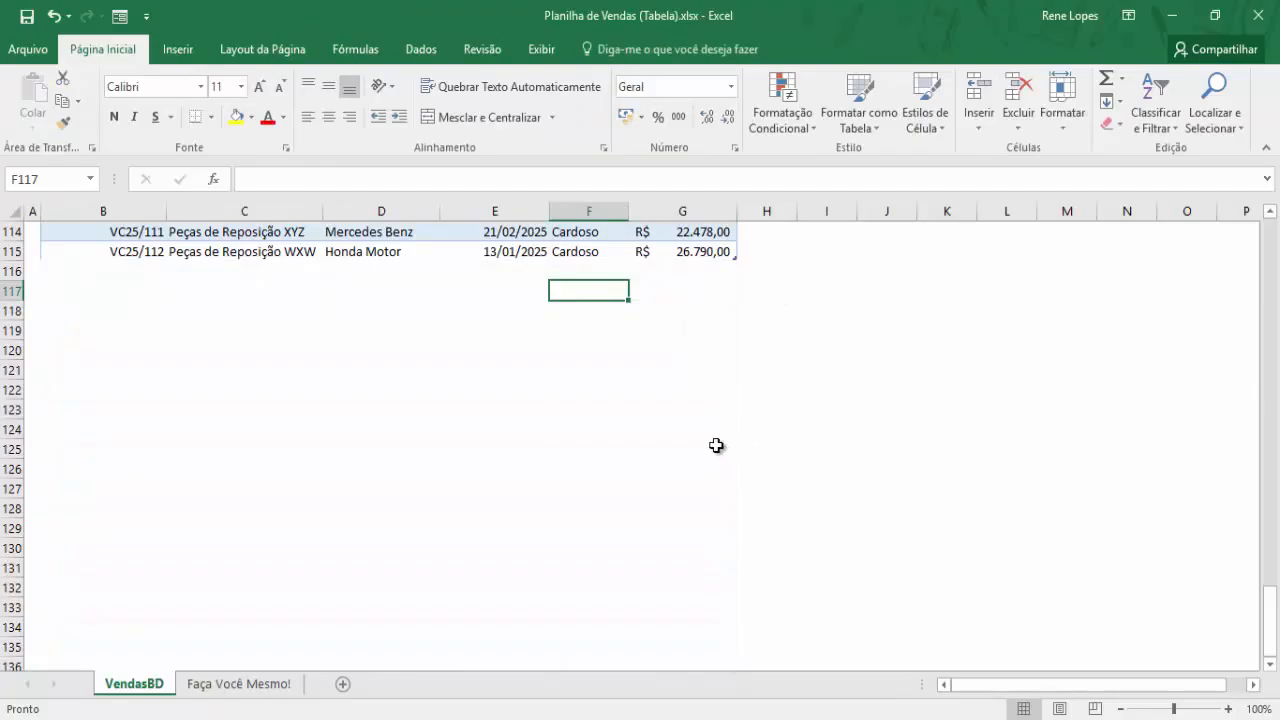
scroll(705, 455, "up", 11)
scroll(694, 475, "down", 7)
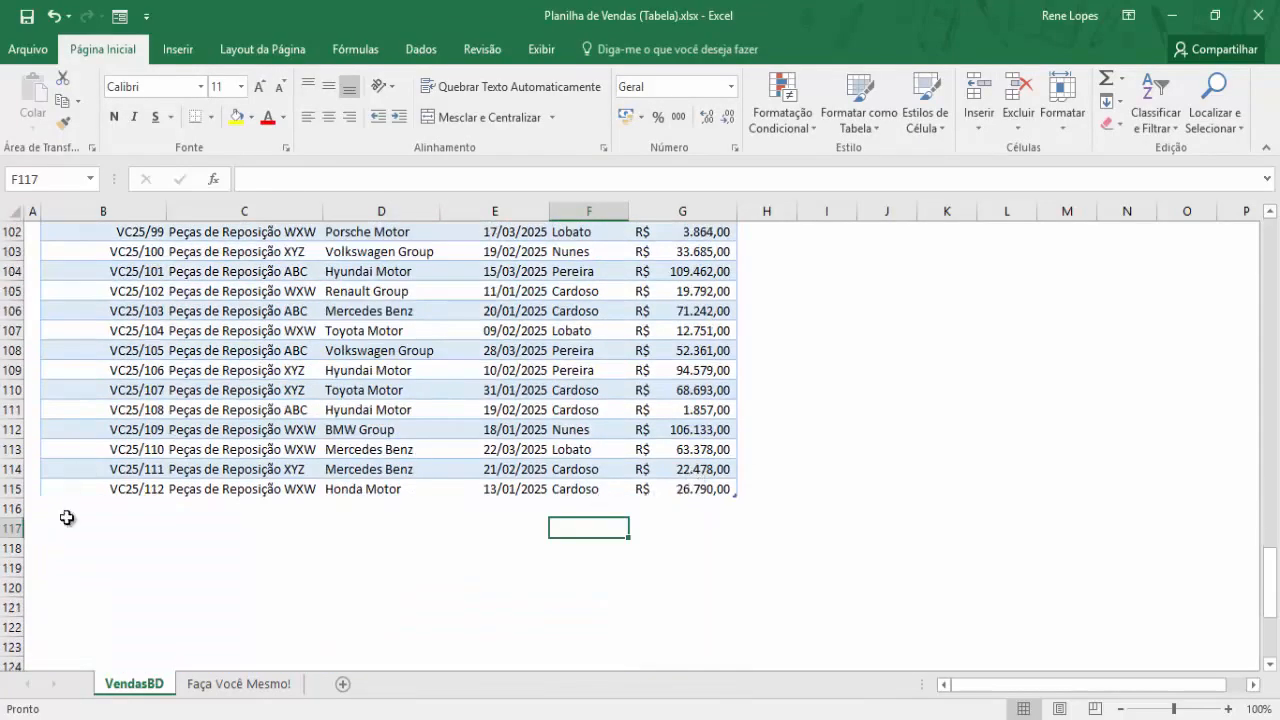
scroll(194, 491, "up", 8)
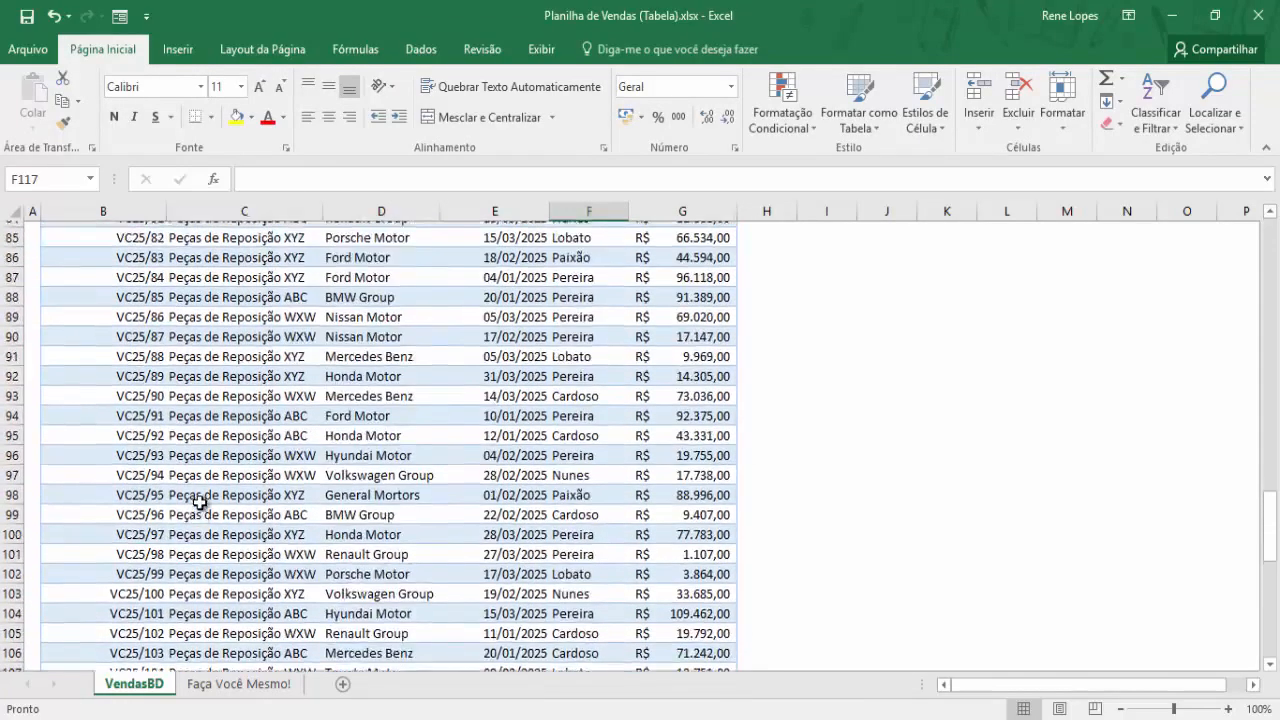
scroll(197, 514, "up", 17)
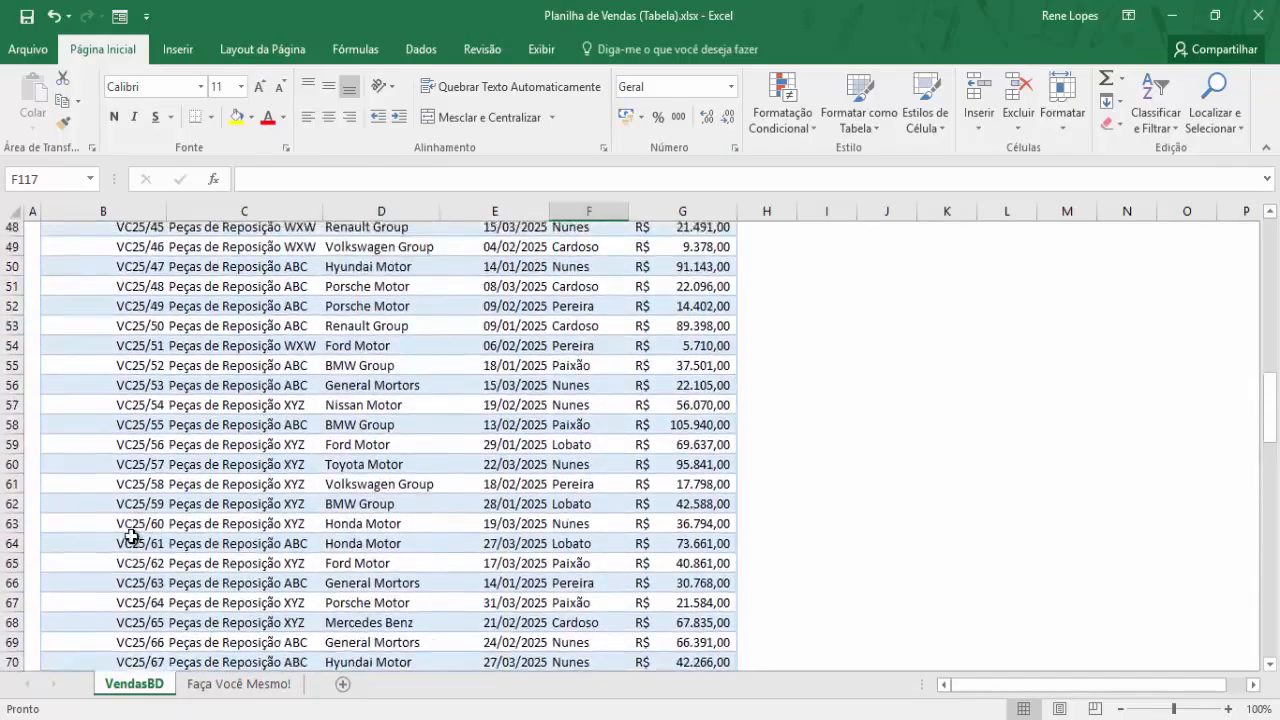
scroll(132, 536, "up", 9)
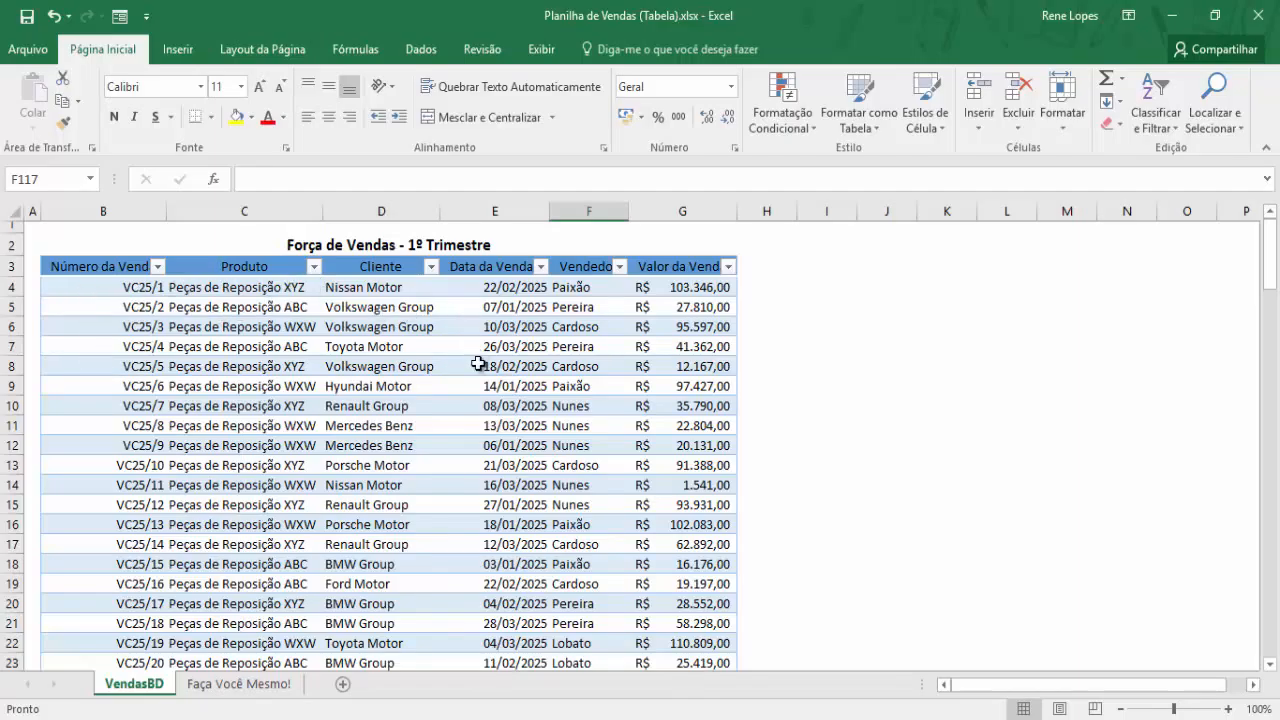
scroll(478, 363, "down", 20)
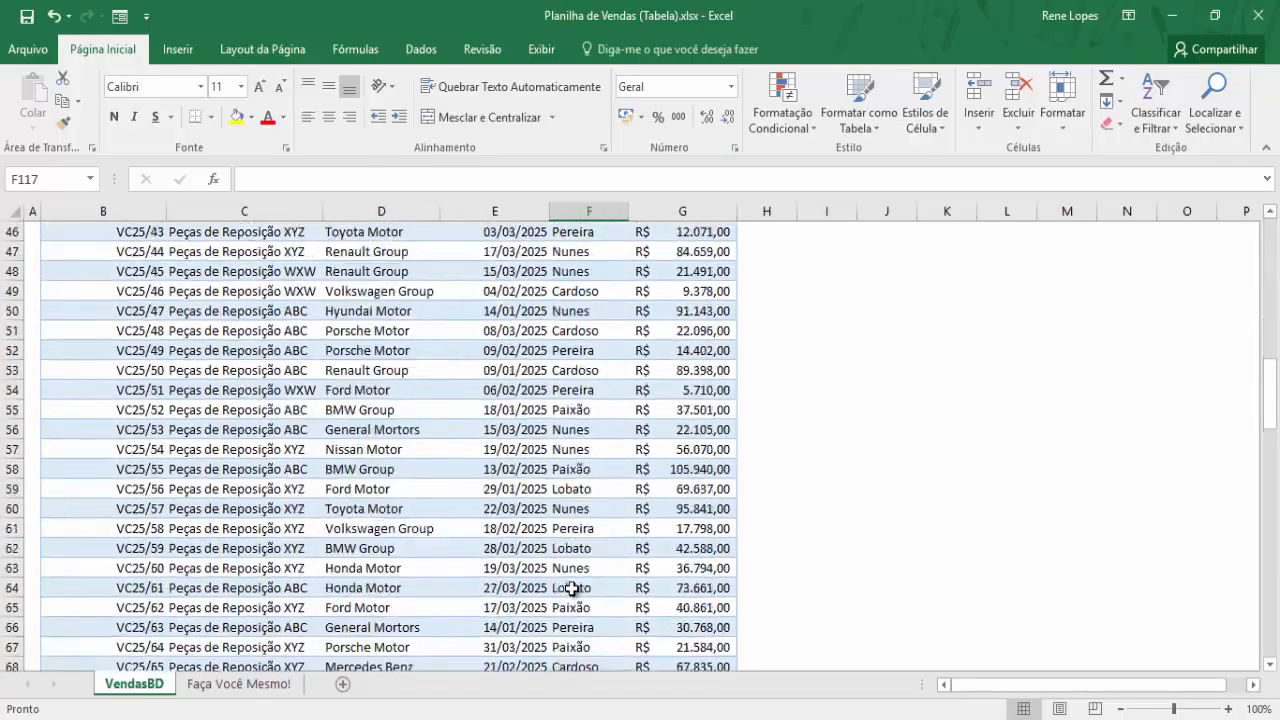
scroll(652, 612, "down", 9)
scroll(466, 246, "up", 16)
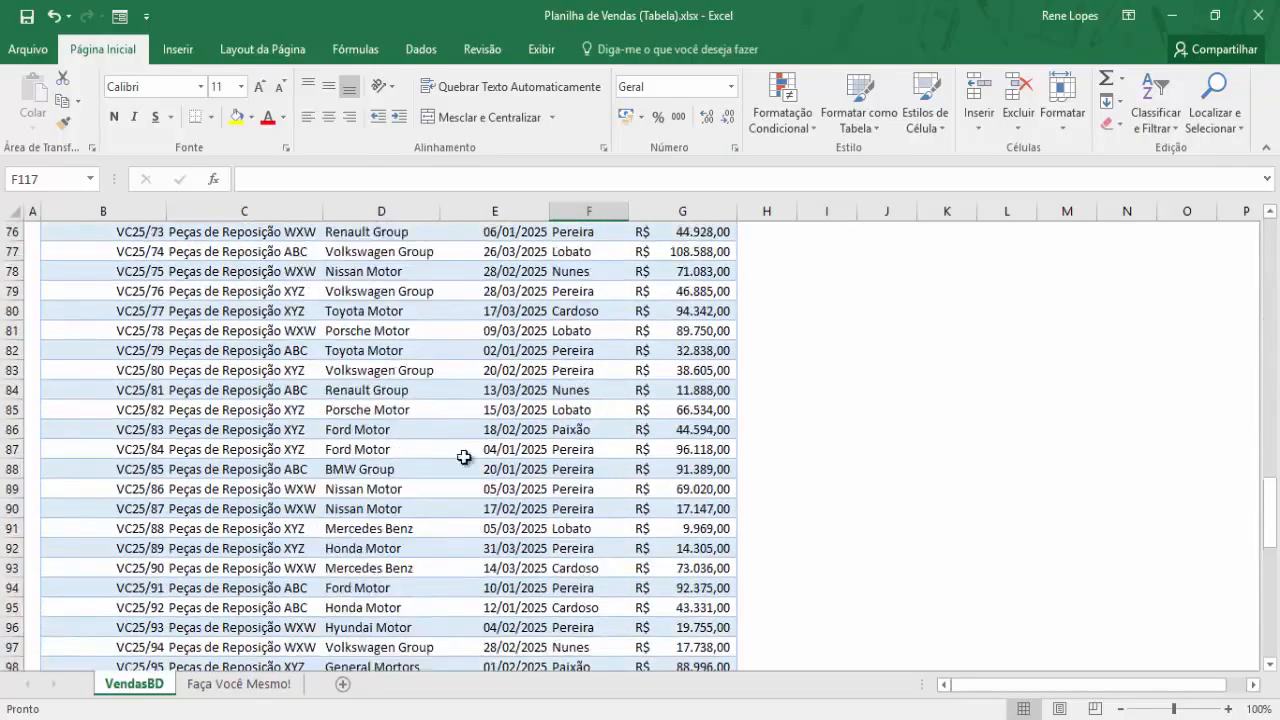
scroll(381, 521, "up", 14)
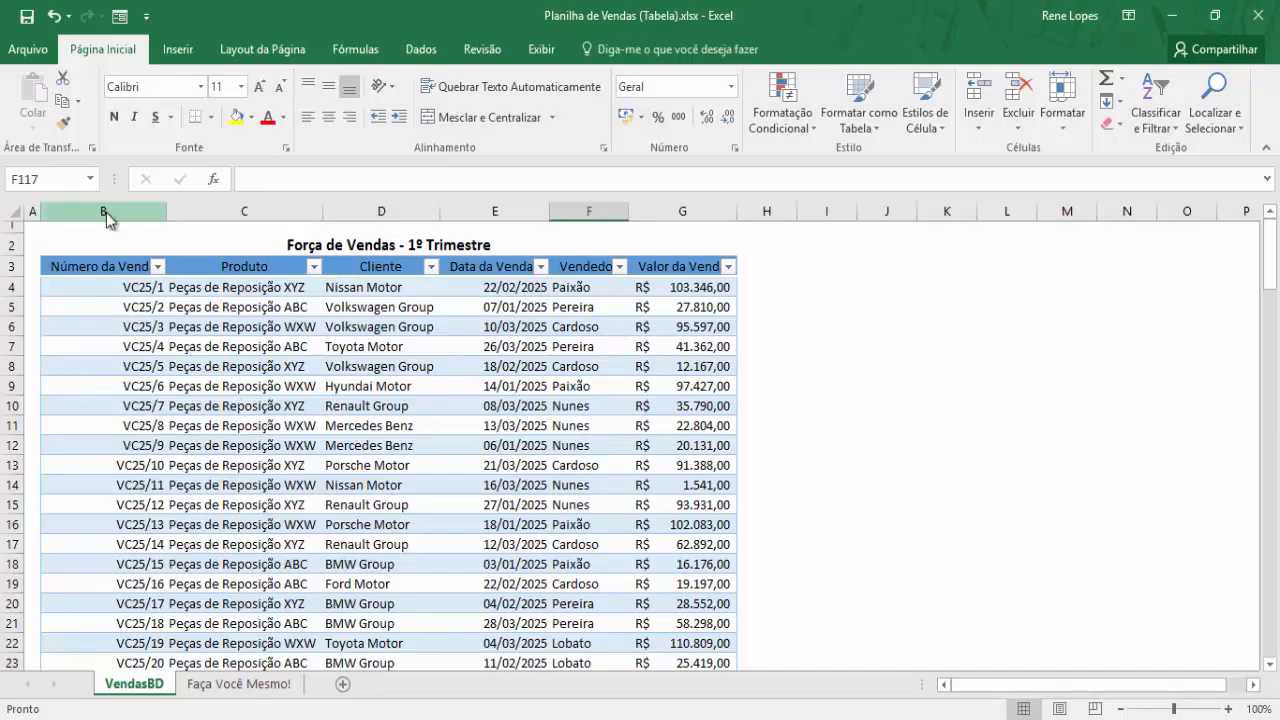
Replace Tabela2 with Vendas in the Design tab's Nome da Tabela box
left_click(482, 388)
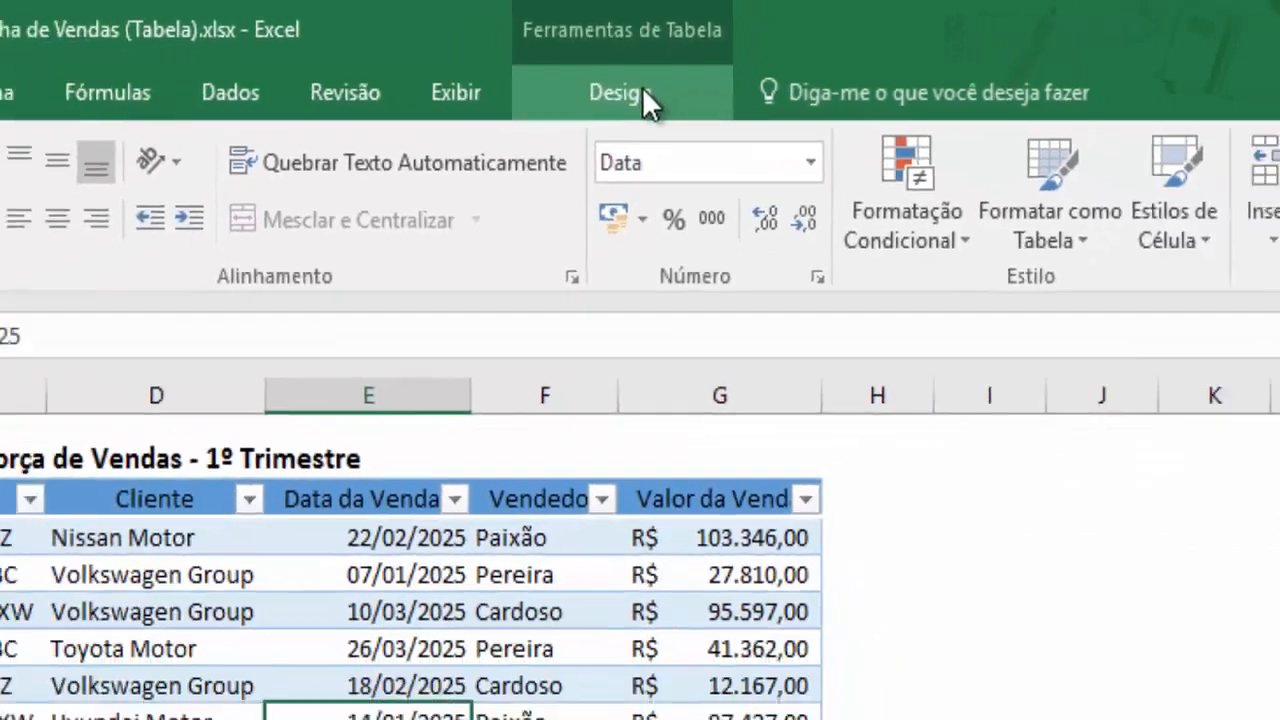
left_click(645, 138)
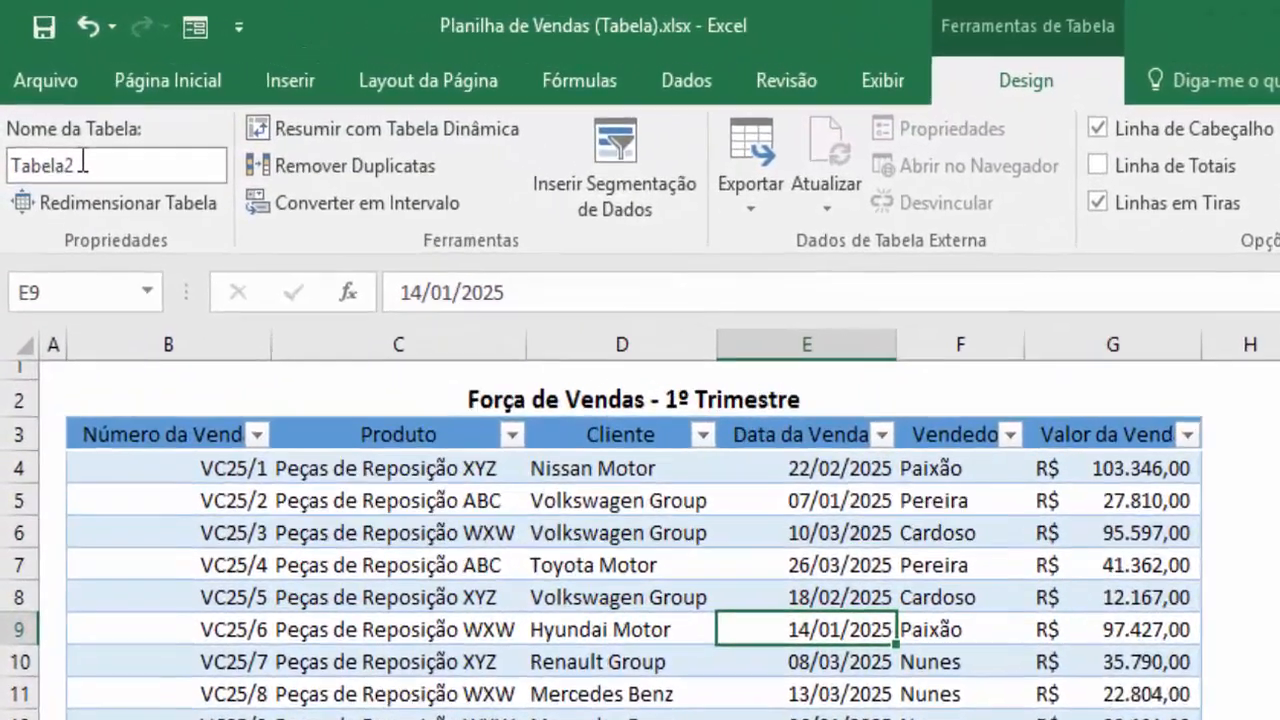
left_click(83, 162)
left_click(86, 164)
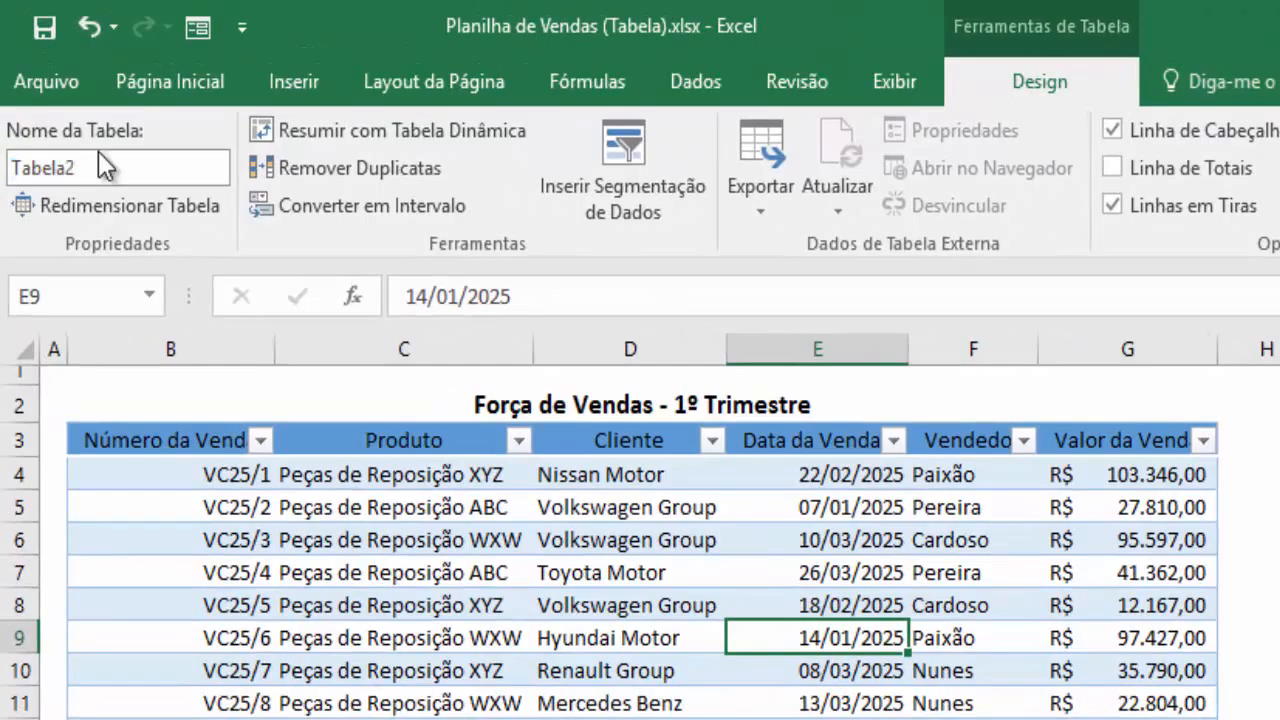
key("BackSpace")
key("BackSpace")
key("BackSpace")
key("BackSpace")
key("BackSpace")
key("BackSpace")
key("BackSpace")
type("Tab")
key("BackSpace")
key("BackSpace")
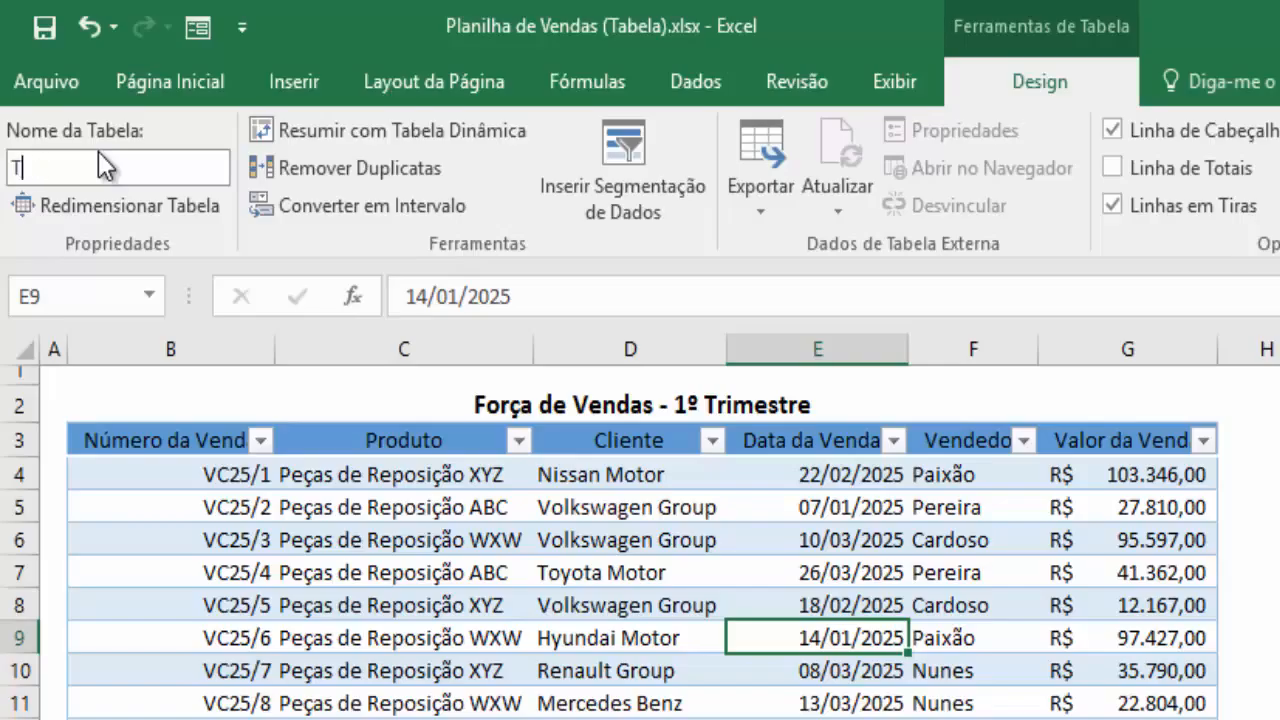
key("BackSpace")
type("Vendas")
key("Return")
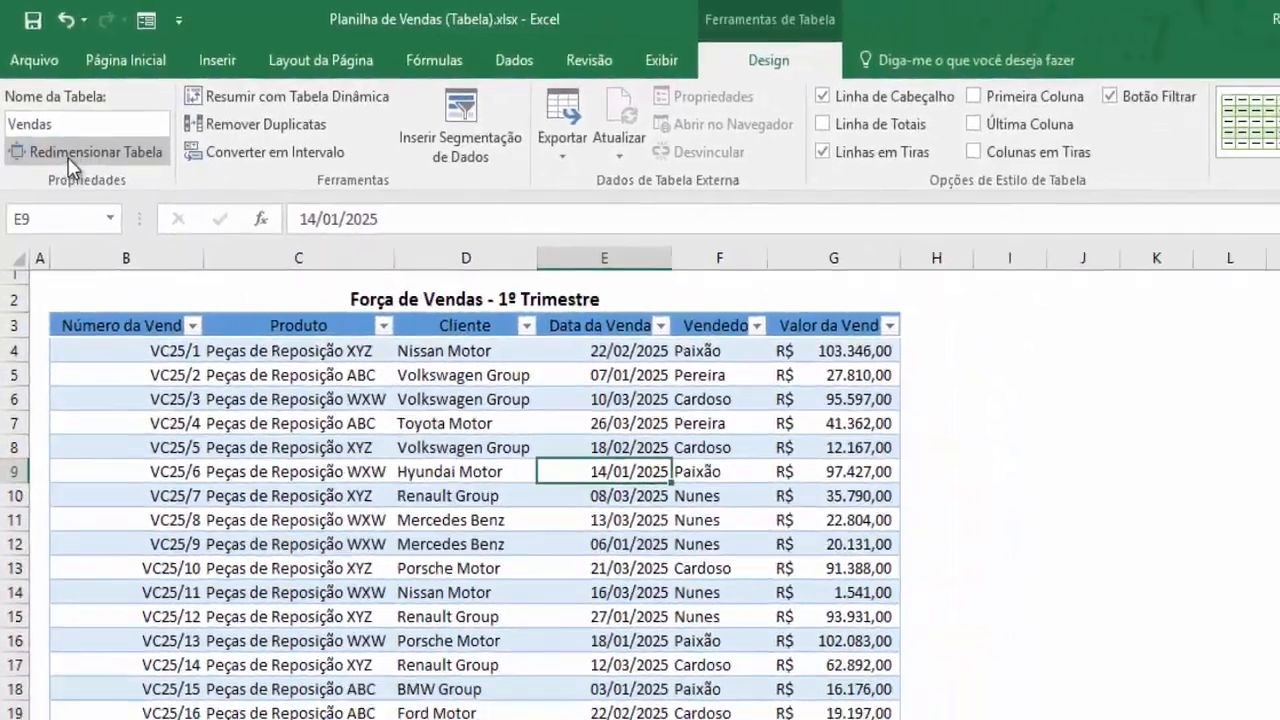
left_click(91, 157)
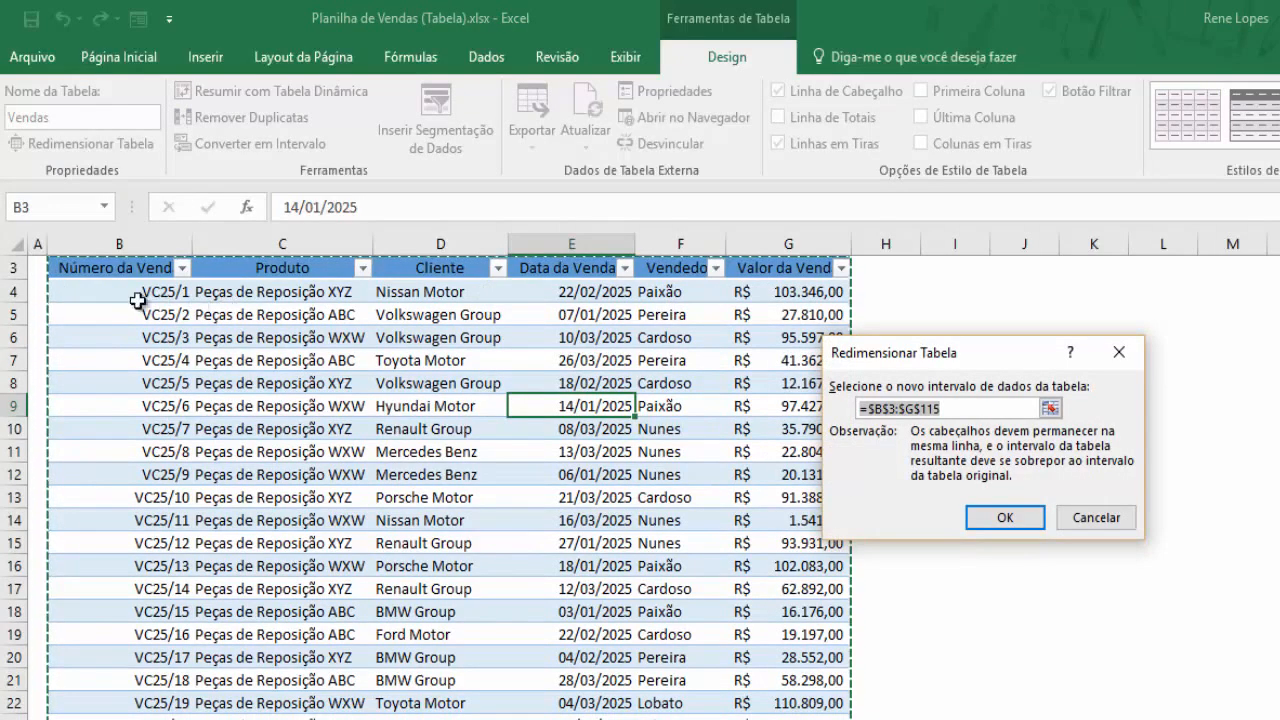
left_click(1094, 517)
scroll(520, 440, "up", 1)
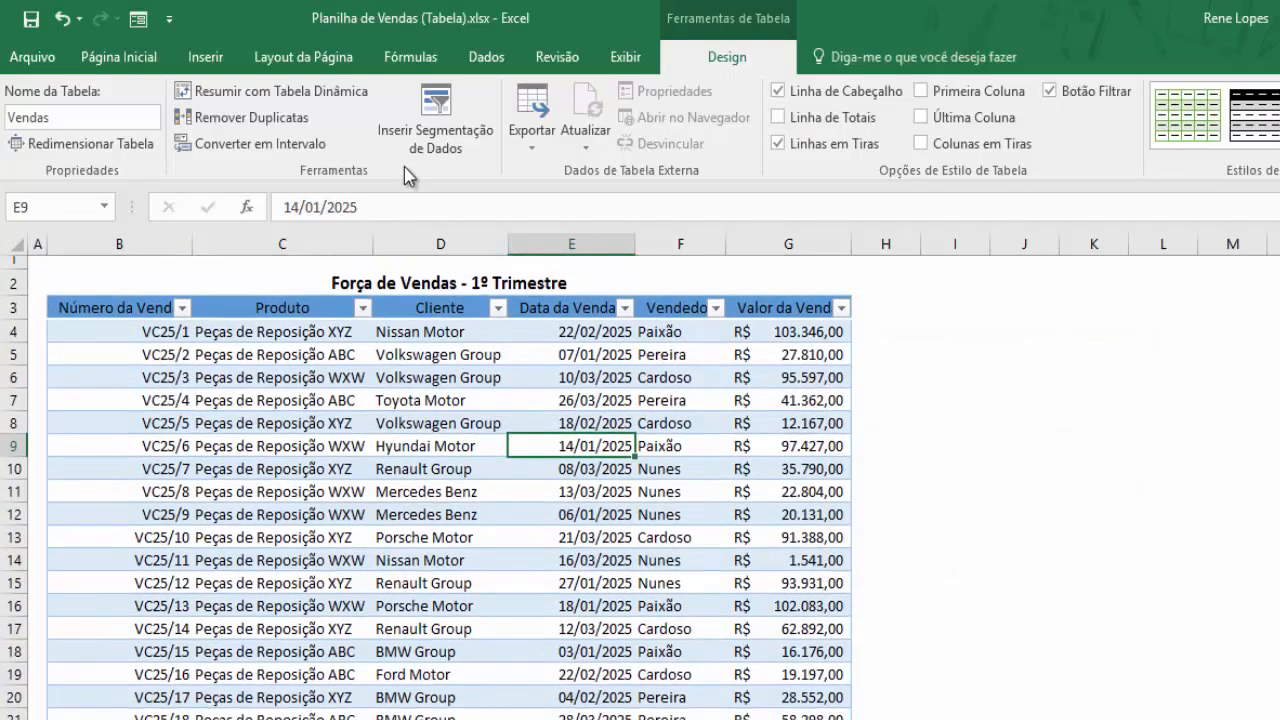
left_click(407, 62)
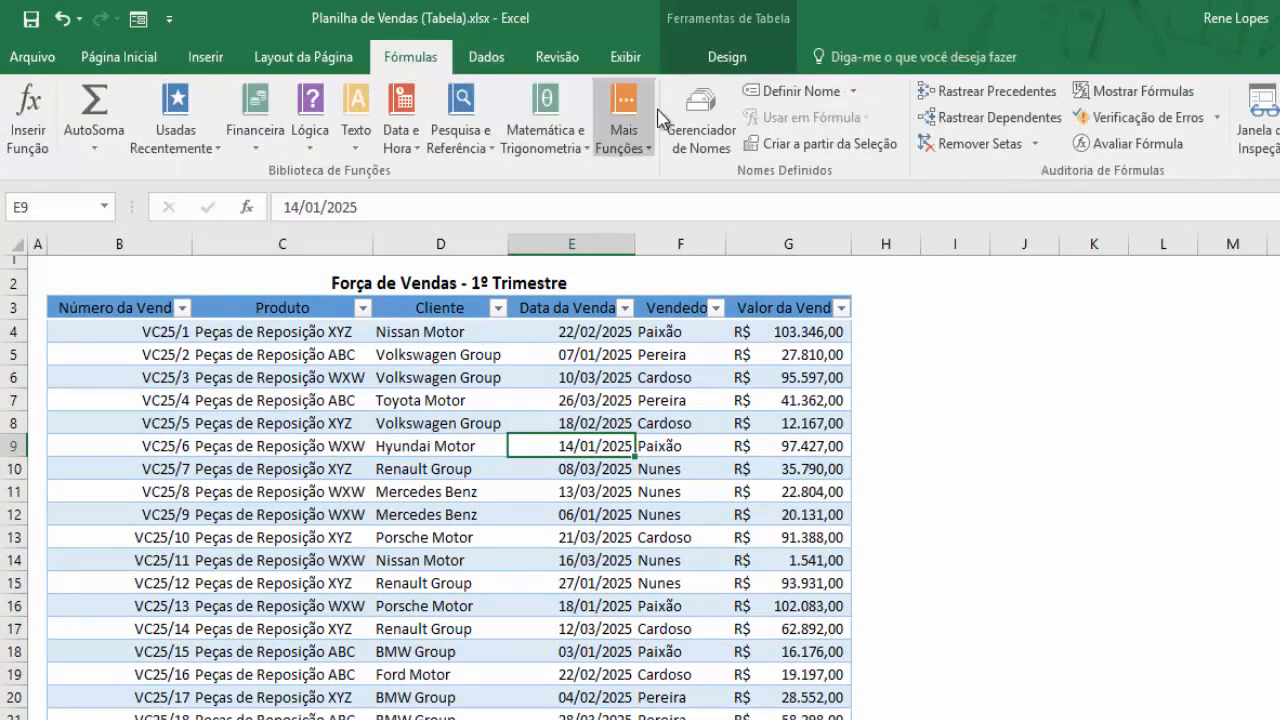
left_click(698, 122)
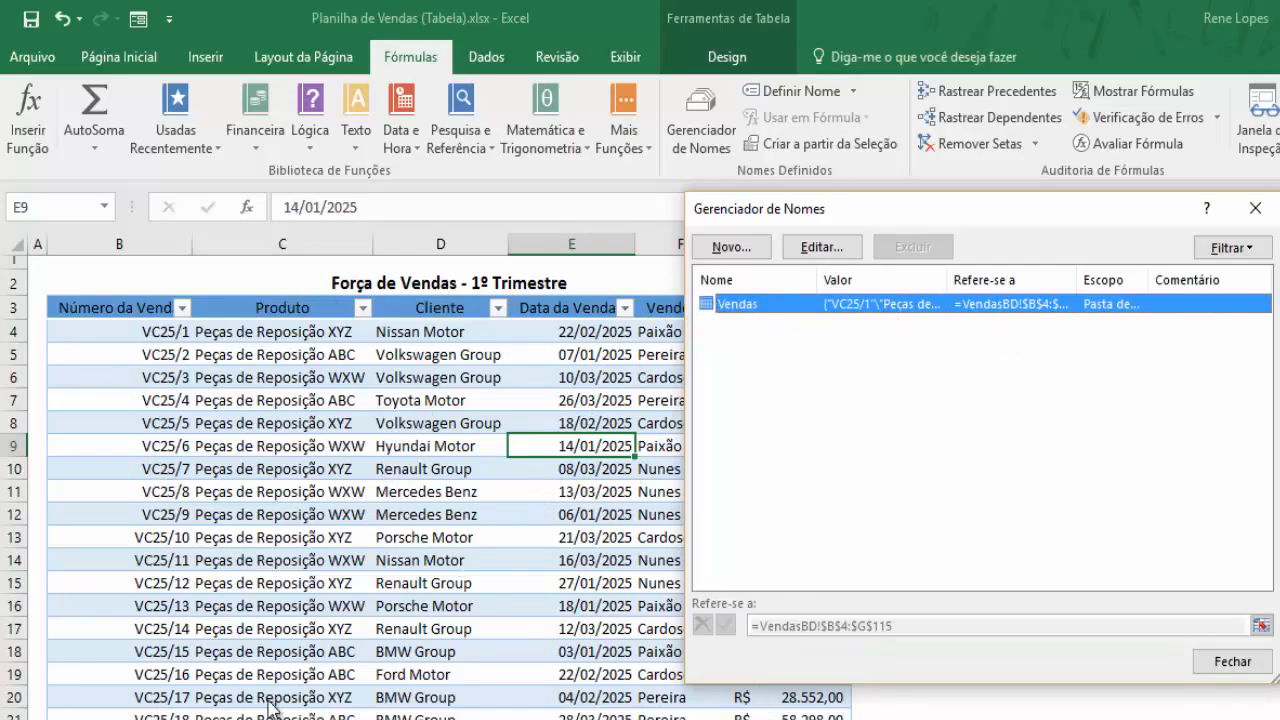
left_click(1216, 661)
left_click(714, 57)
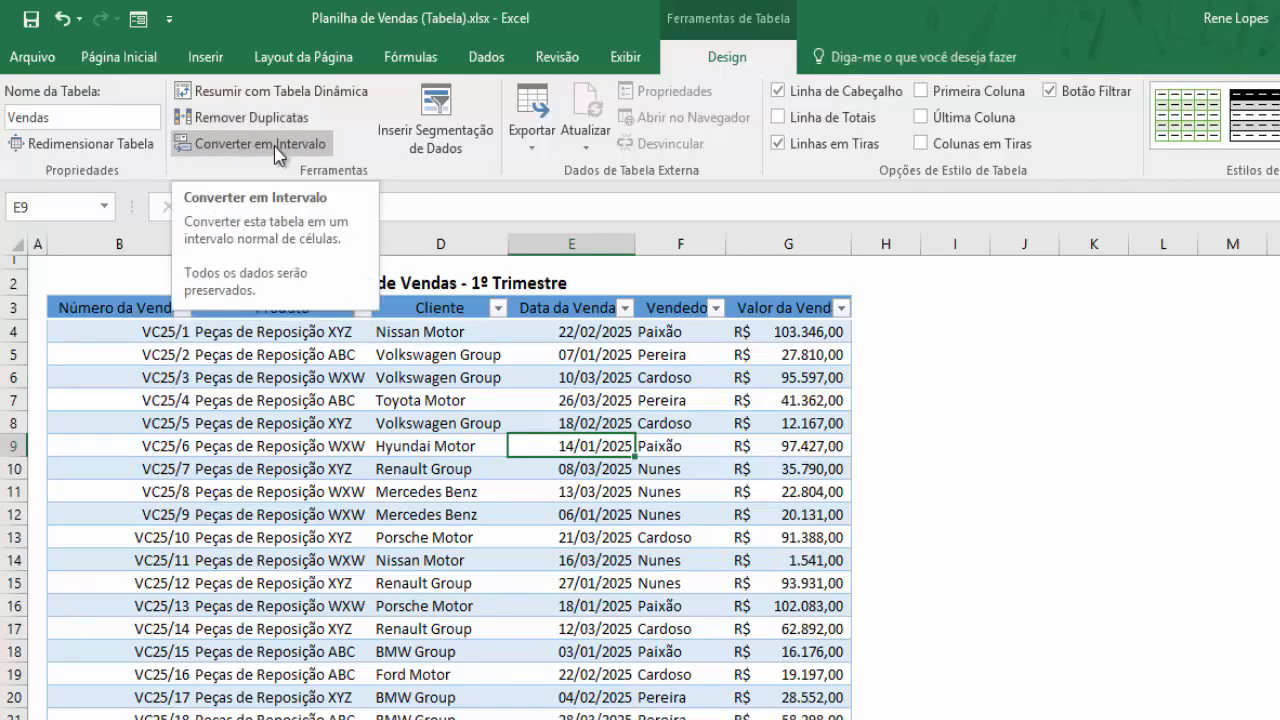
left_click(445, 447)
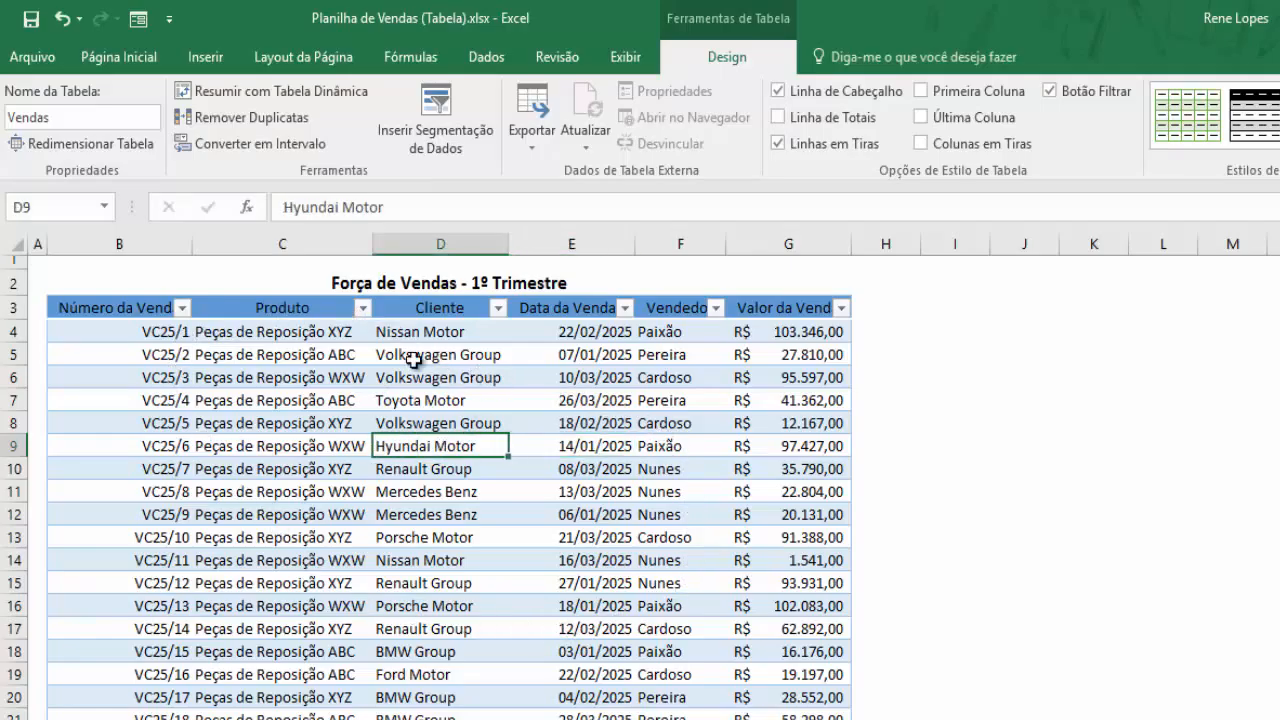
left_click(663, 560)
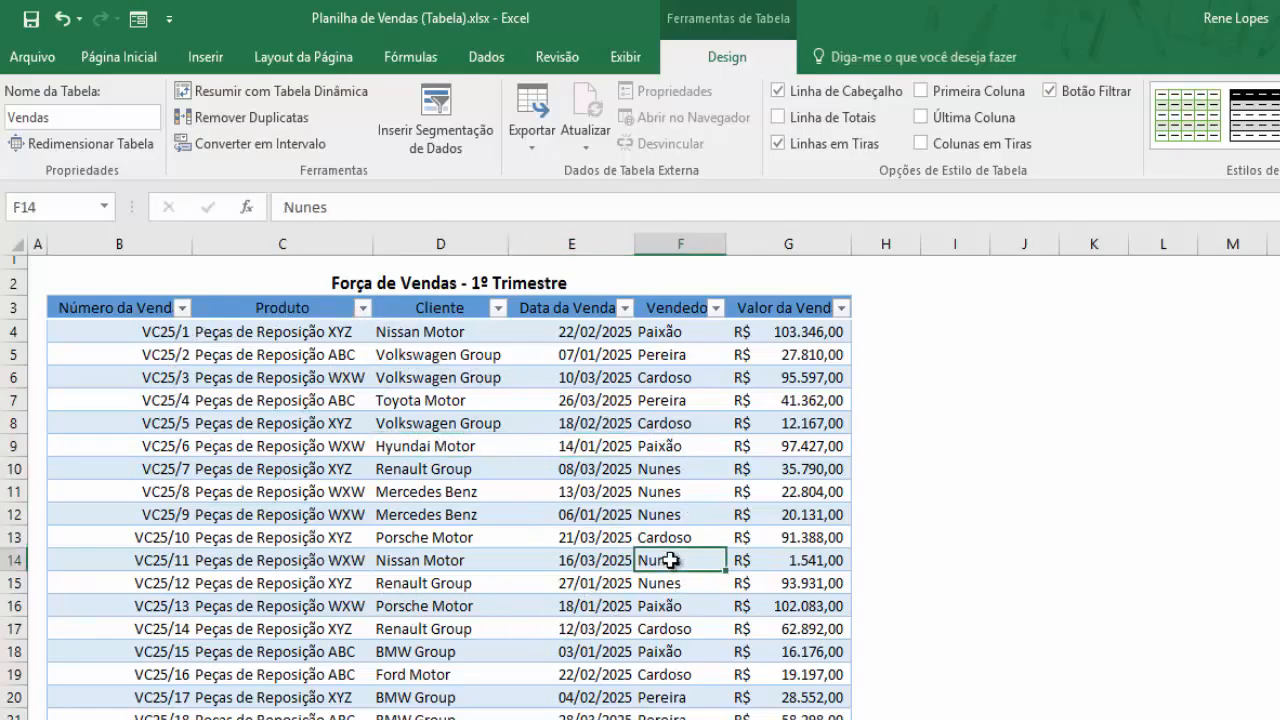
left_click(428, 403)
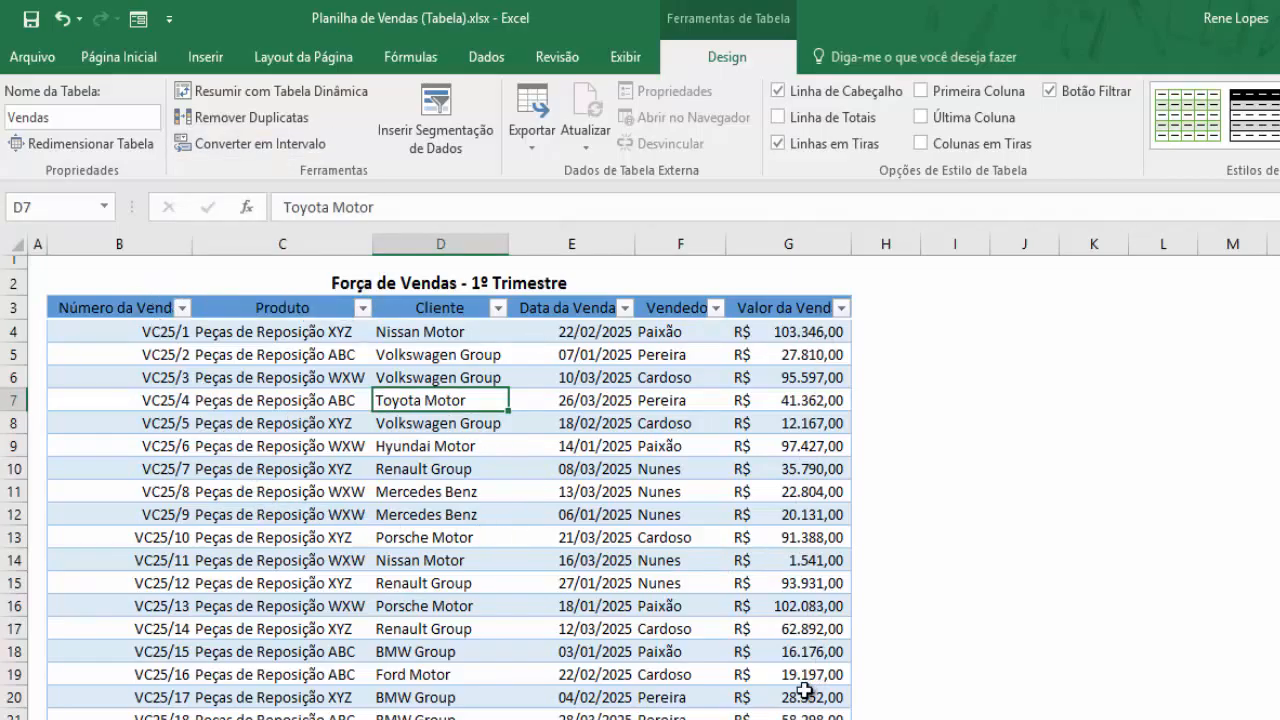
left_click(568, 440)
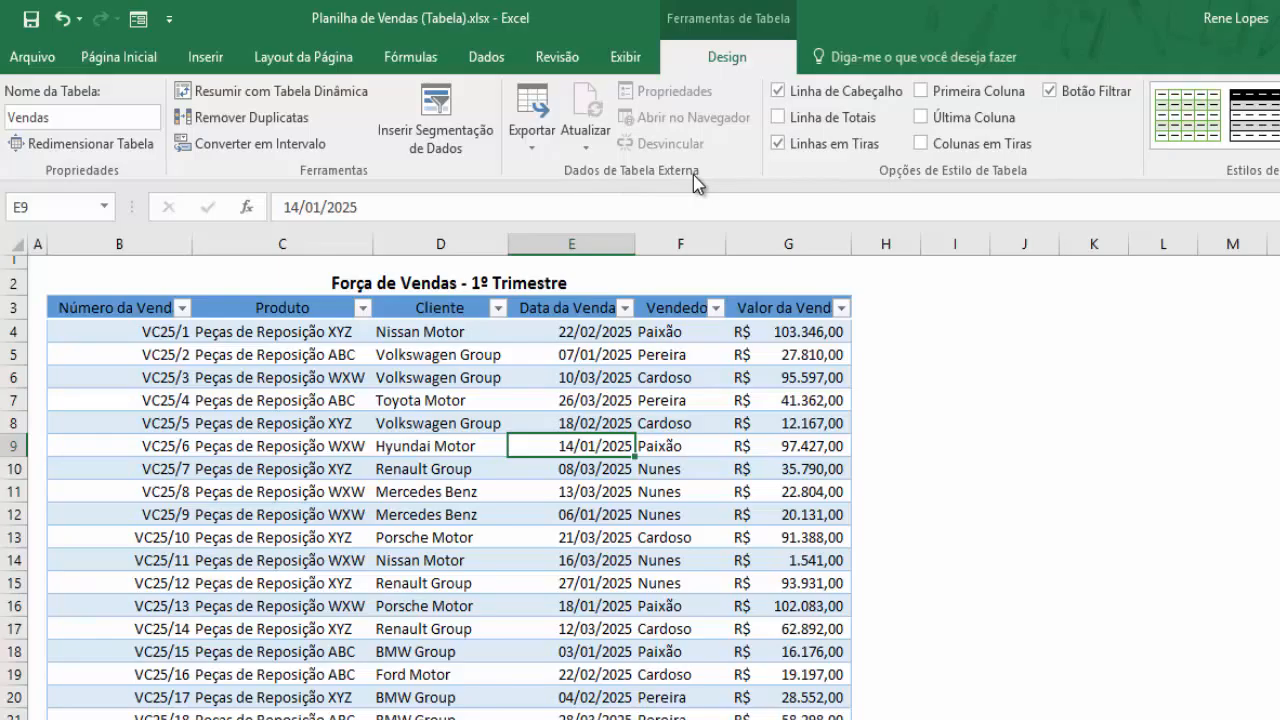
left_click(549, 158)
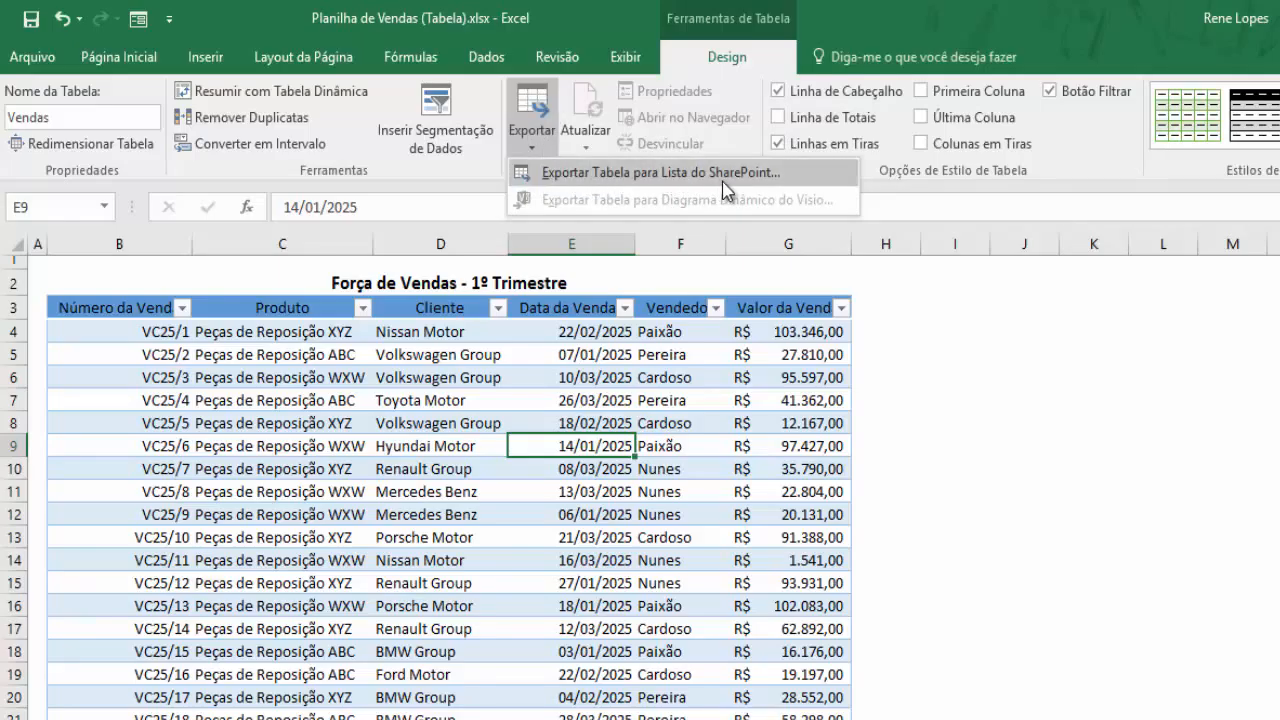
left_click(715, 116)
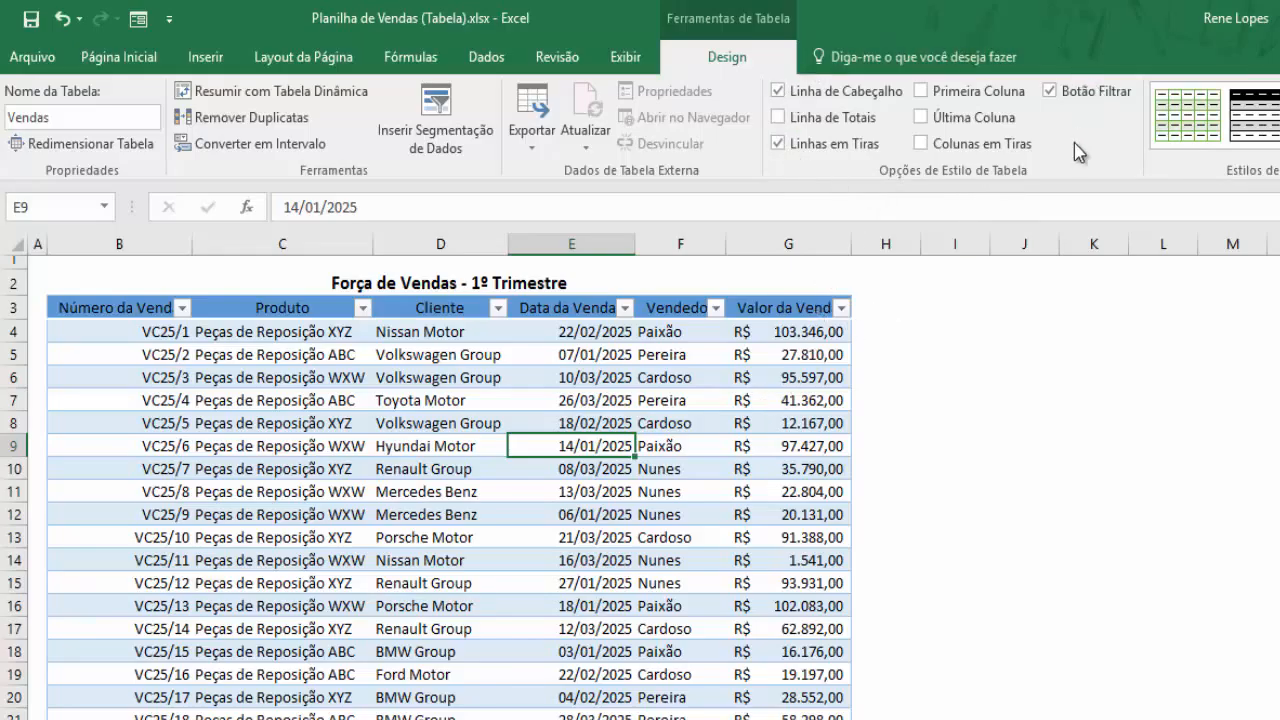
left_click(779, 92)
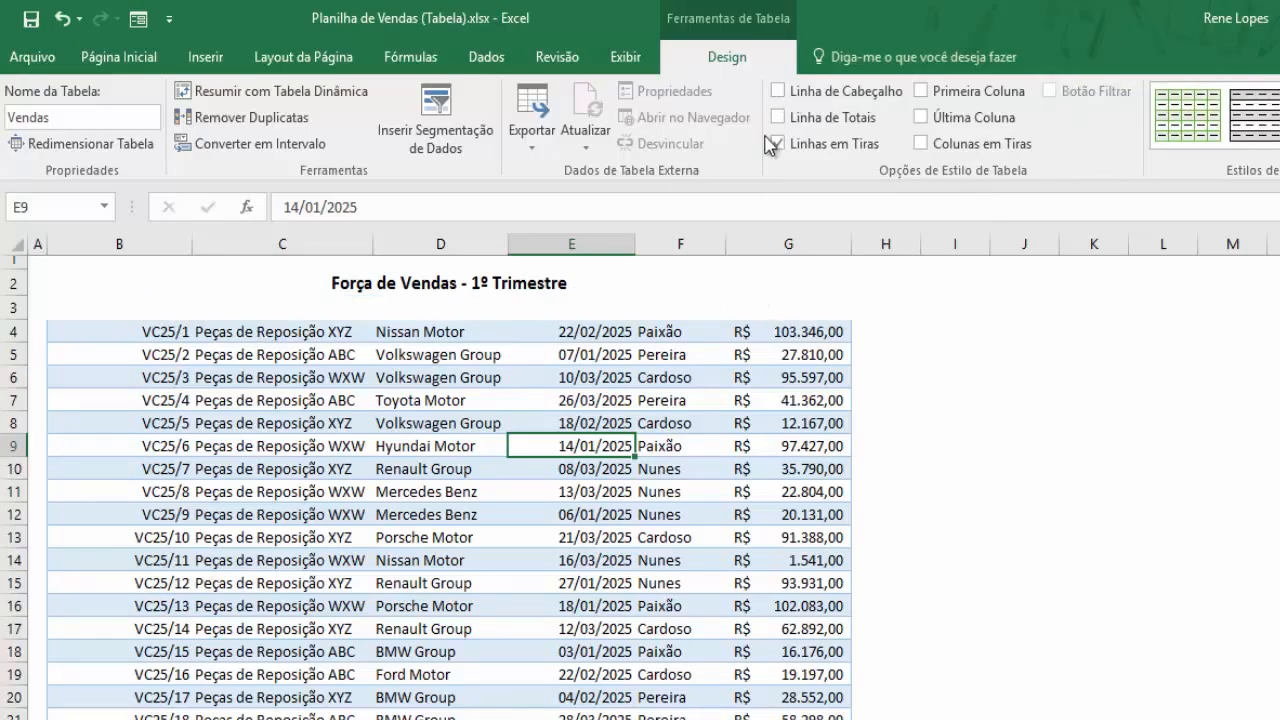
left_click(779, 91)
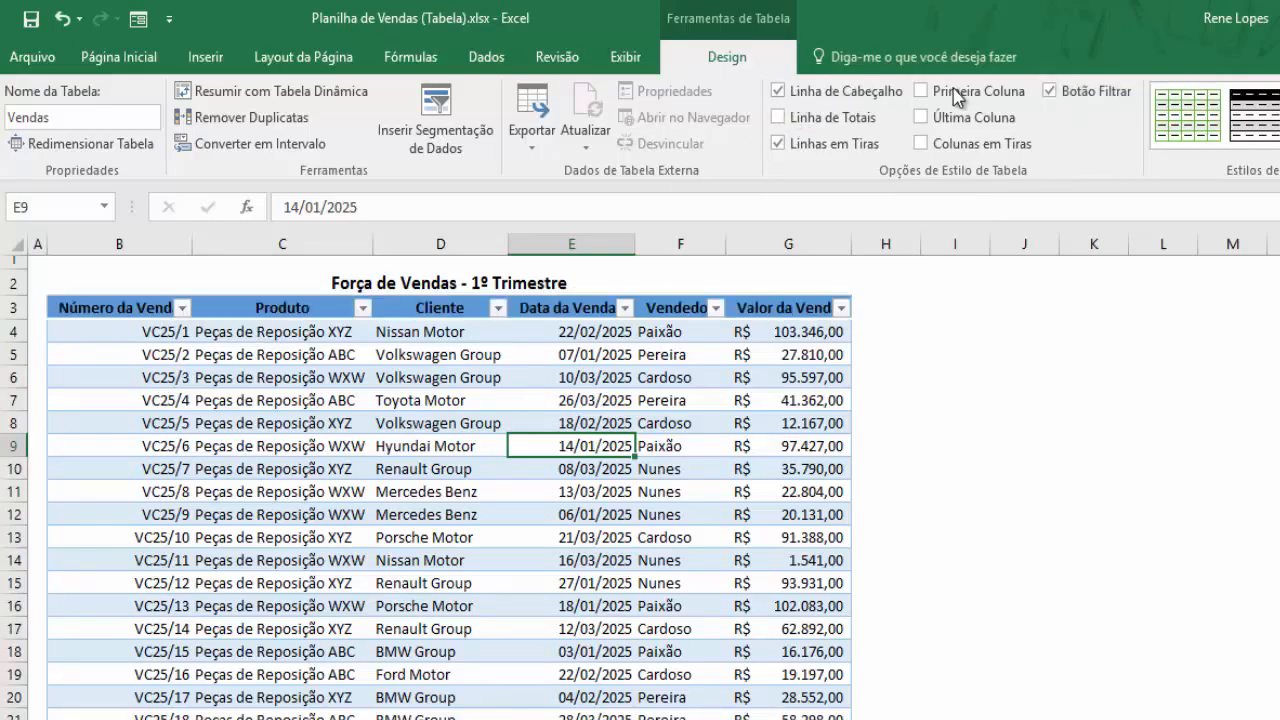
left_click(1050, 91)
left_click(1051, 92)
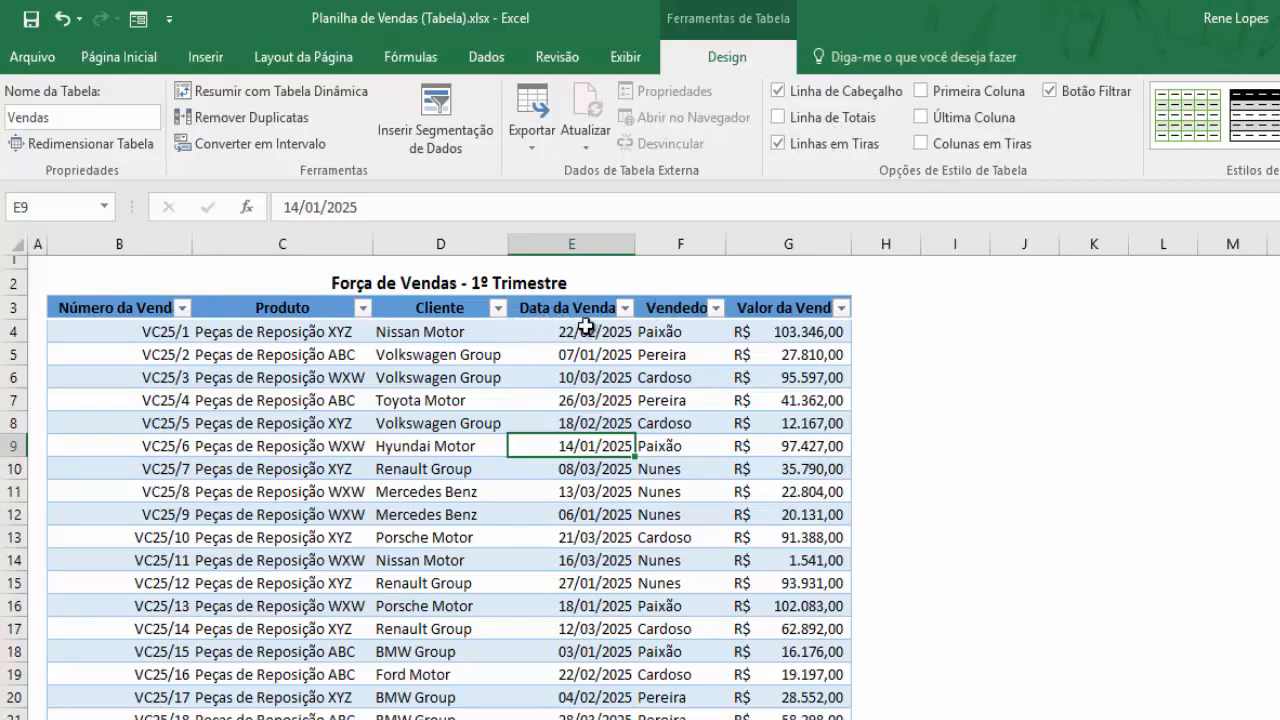
left_click(779, 144)
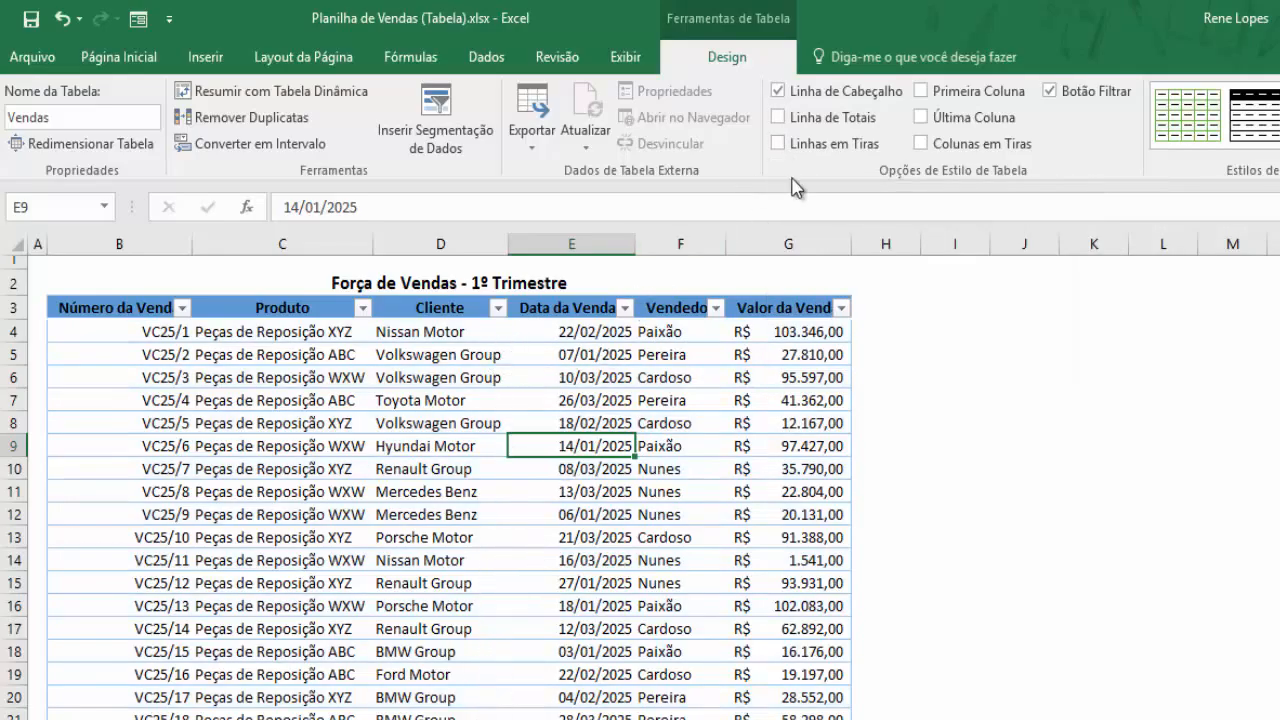
left_click(780, 146)
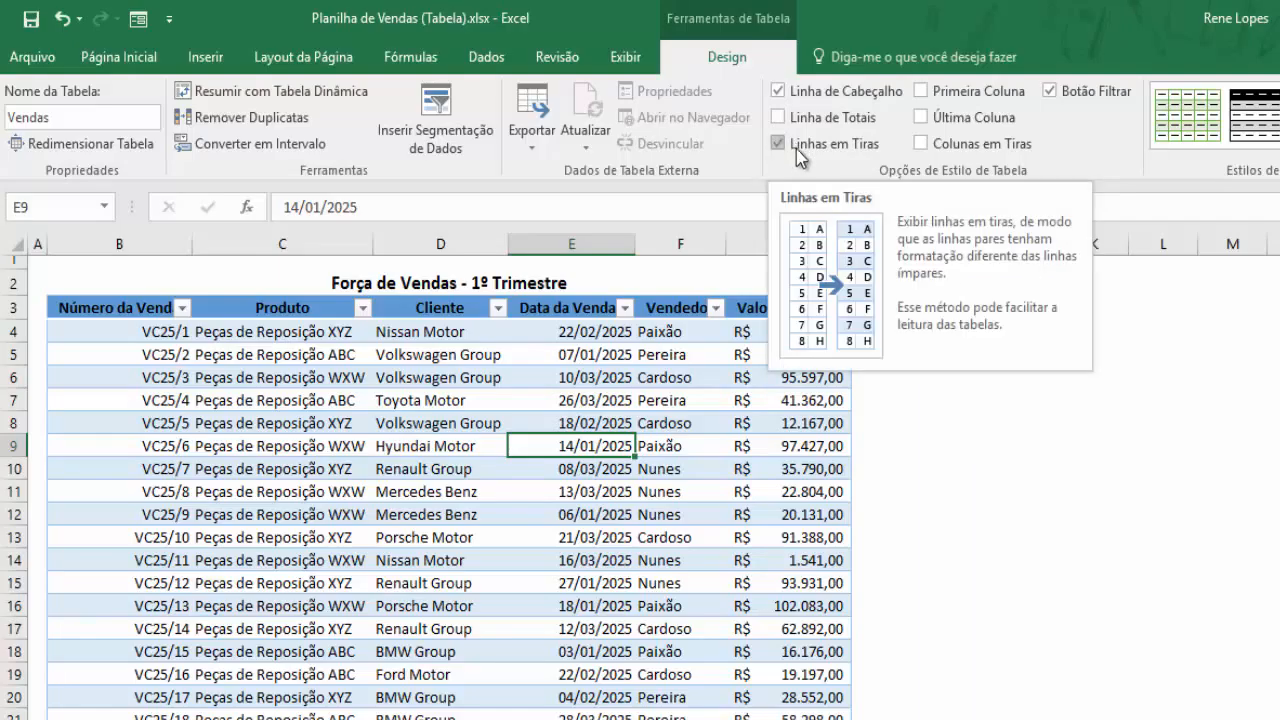
Toggle Colunas em Tiras and Linhas em Tiras, leaving only banded rows on
left_click(650, 466)
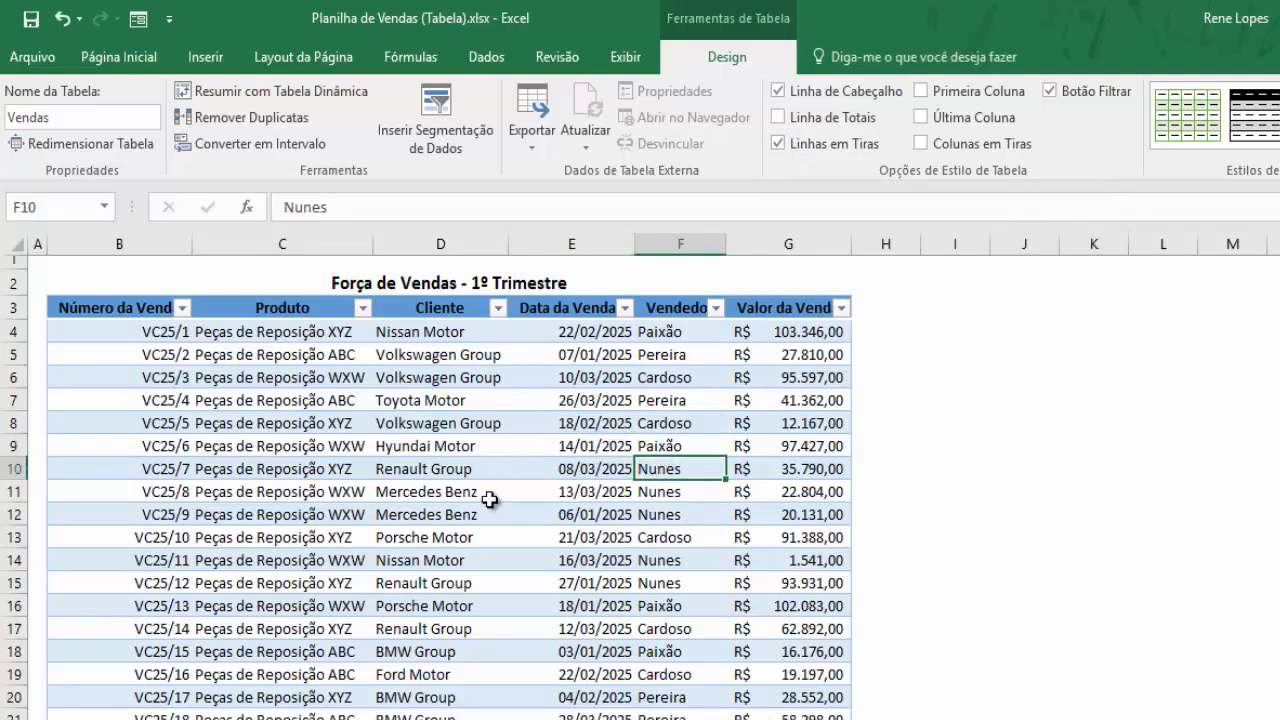
scroll(489, 499, "down", 11)
scroll(489, 499, "down", 2)
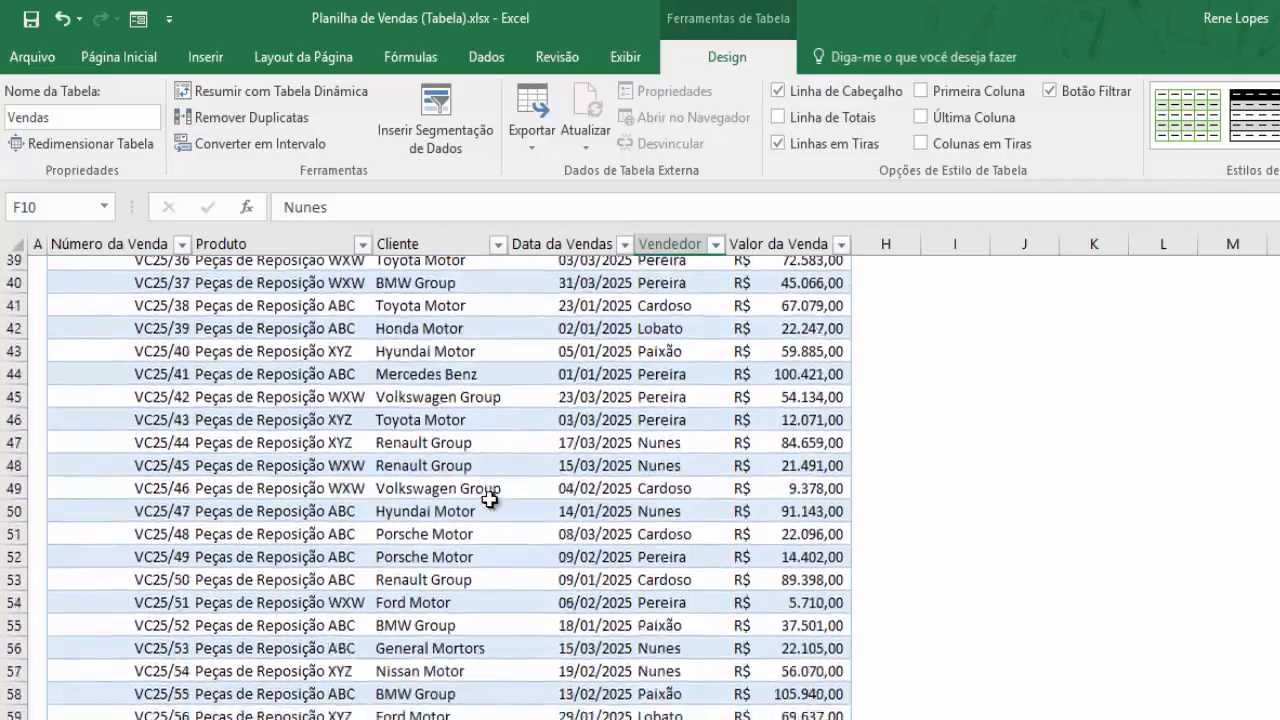
scroll(489, 499, "up", 13)
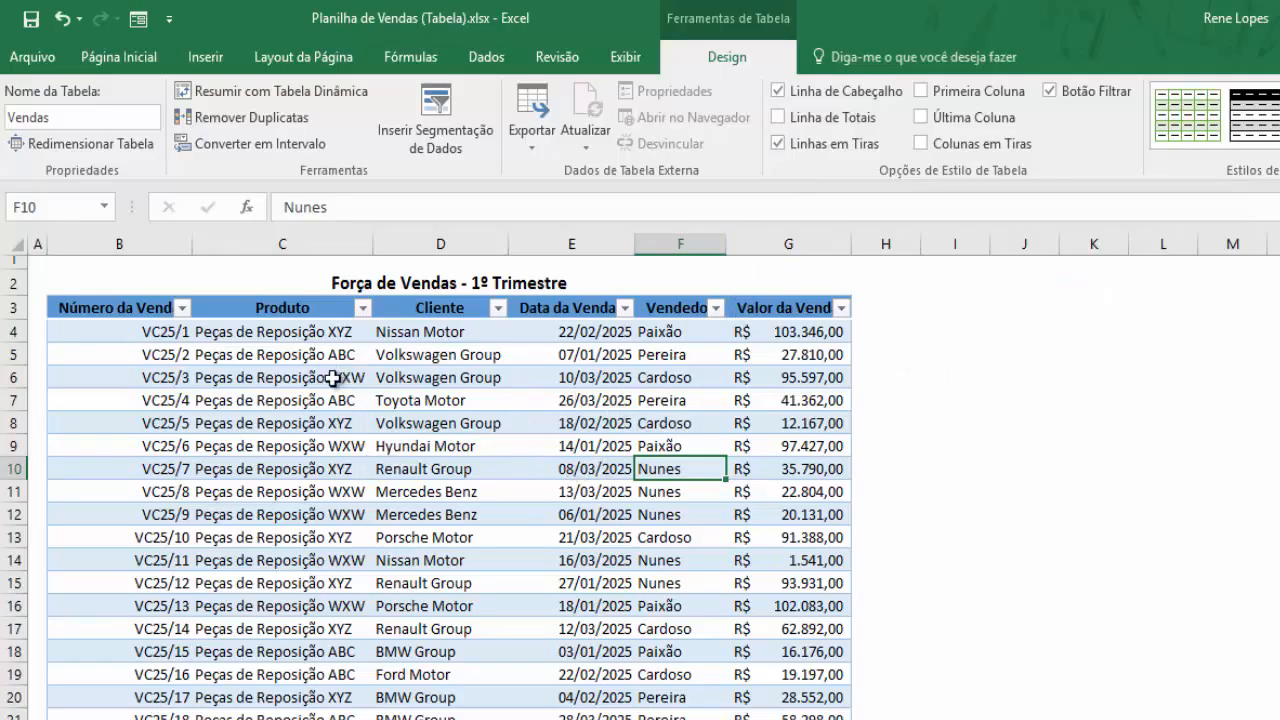
left_click(941, 147)
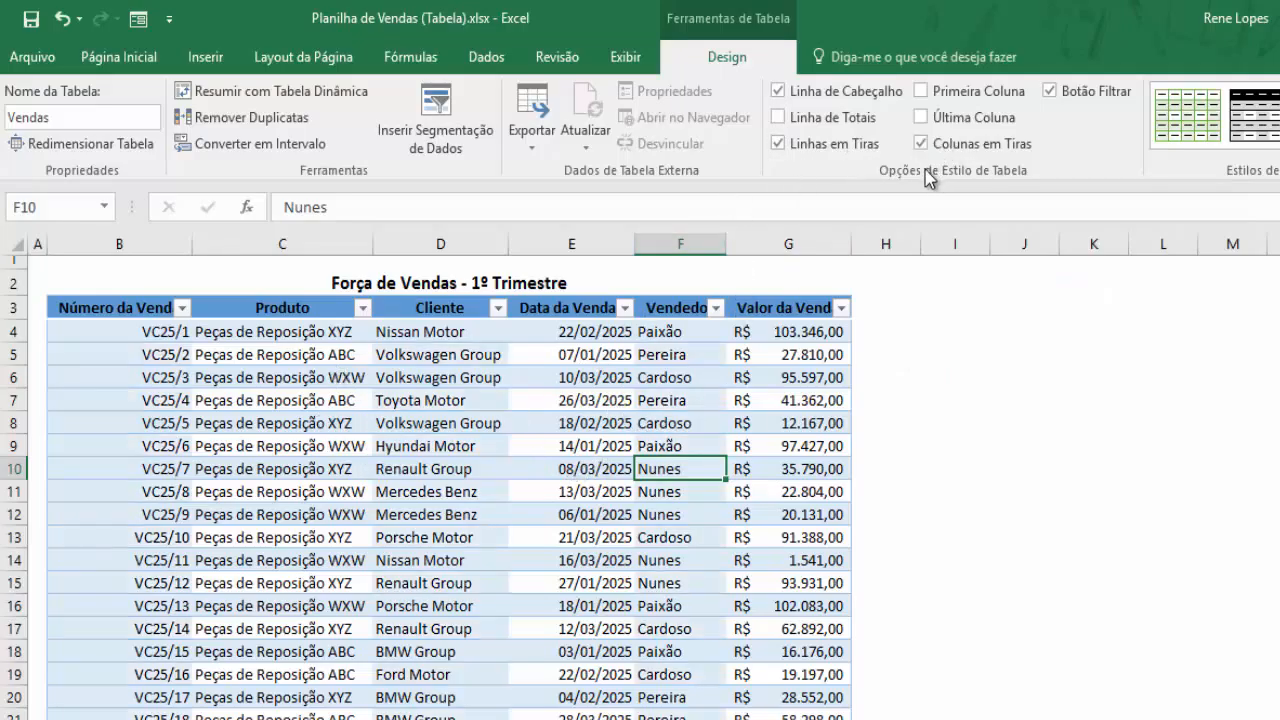
left_click(779, 144)
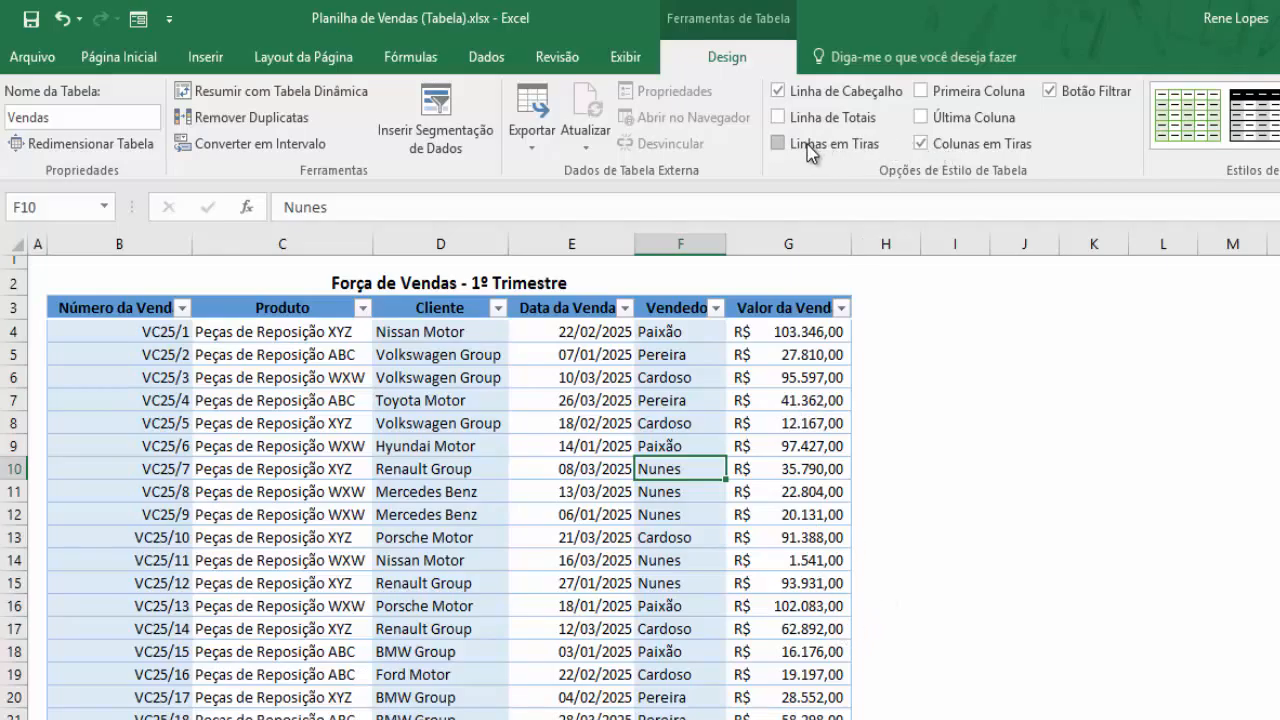
left_click(780, 144)
left_click(937, 146)
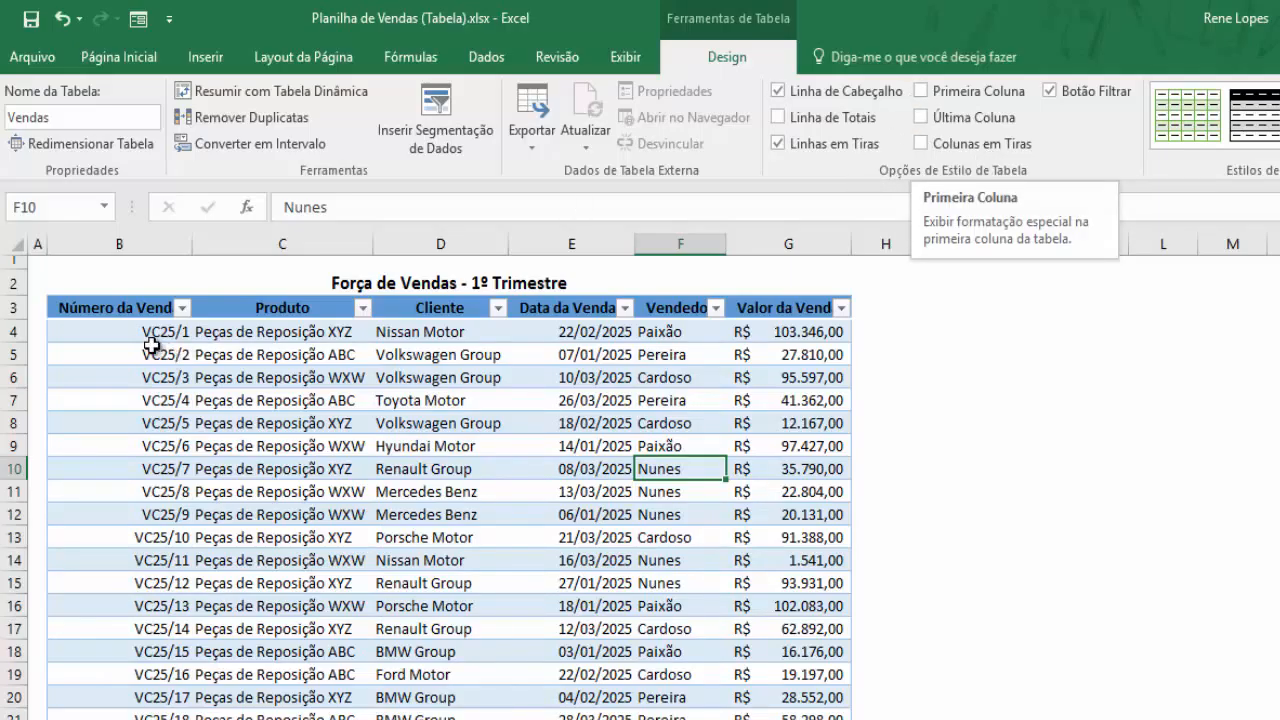
Try bold Primeira Coluna, then switch to bold Última Coluna for Valor da Venda
left_click(919, 92)
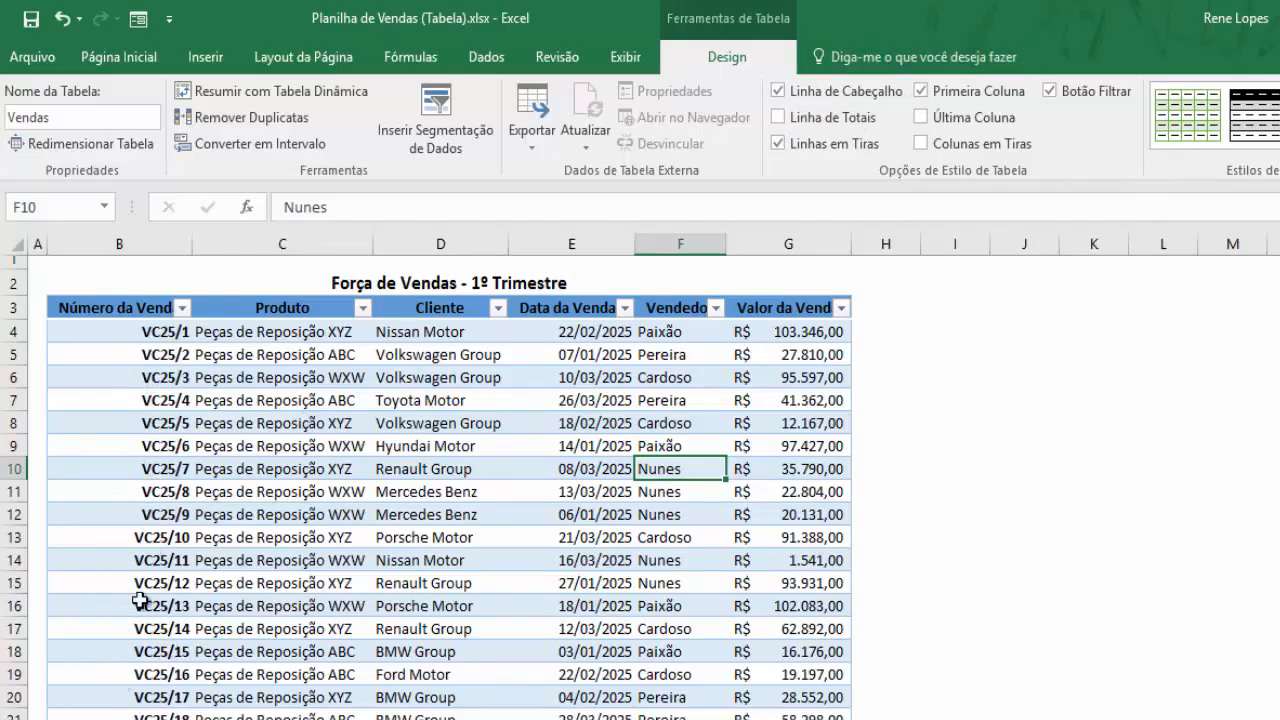
left_click(920, 91)
left_click(922, 117)
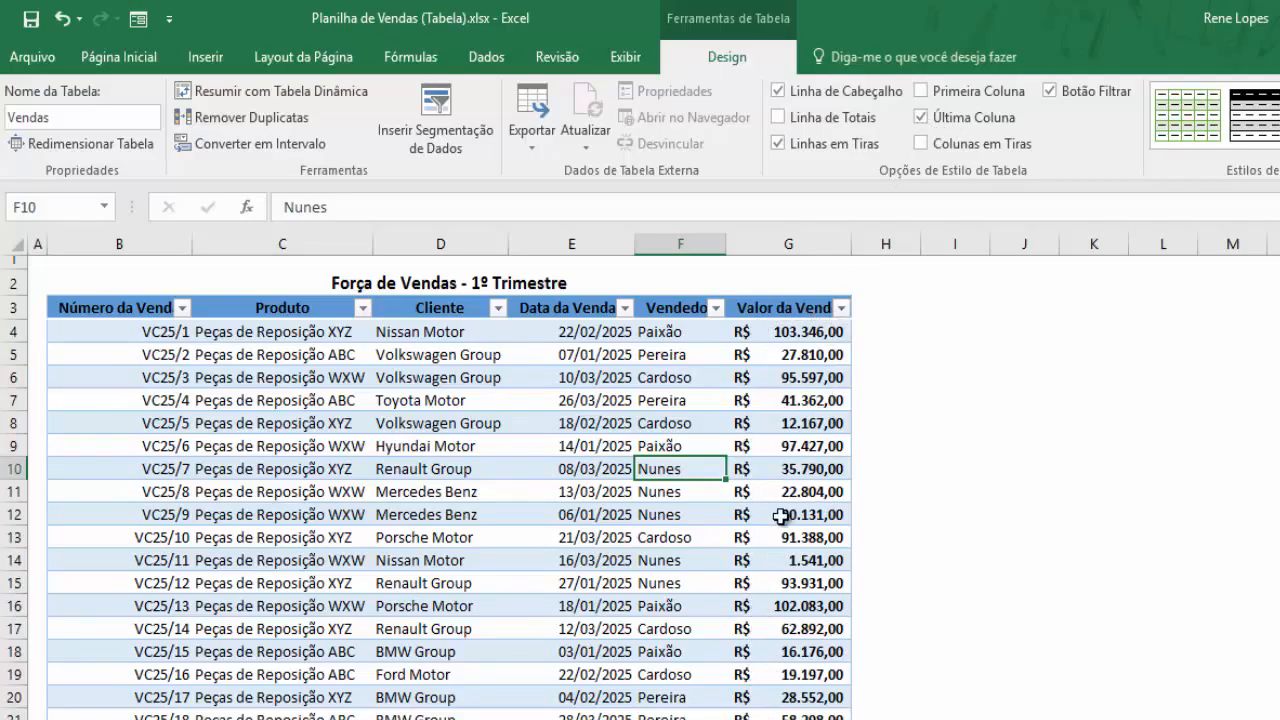
scroll(785, 358, "down", 3)
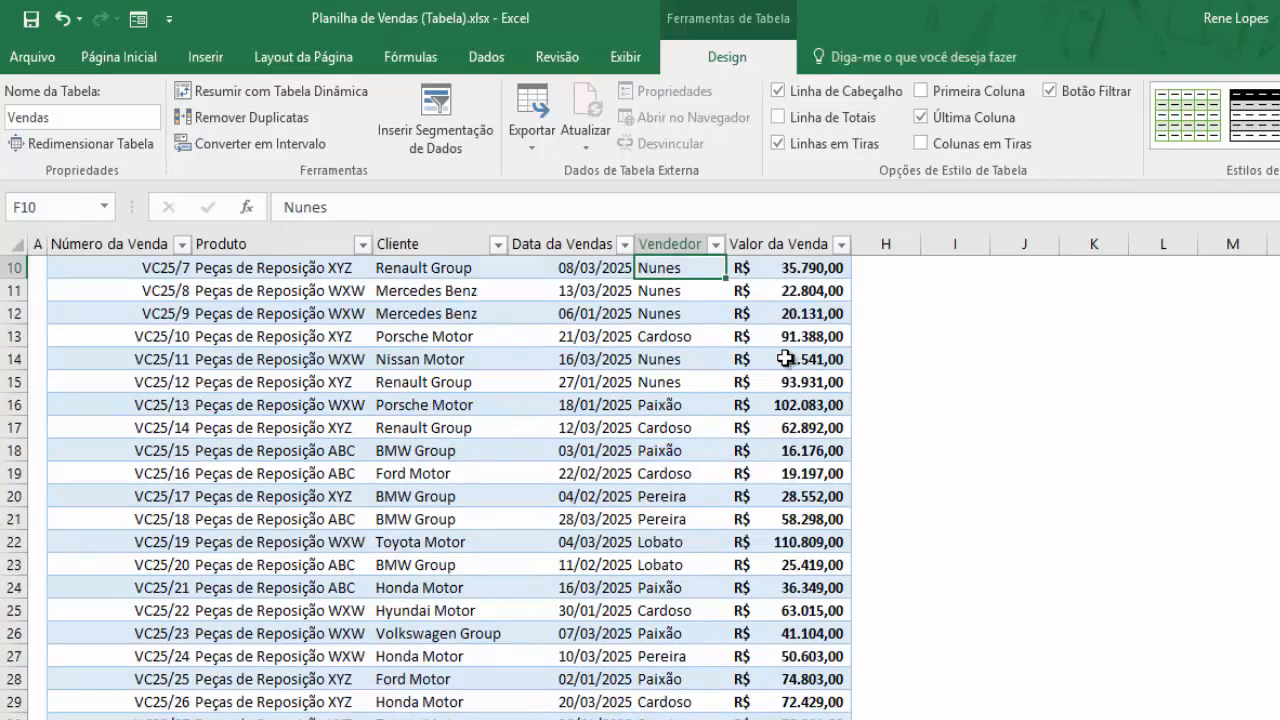
scroll(770, 430, "down", 2)
scroll(749, 500, "up", 5)
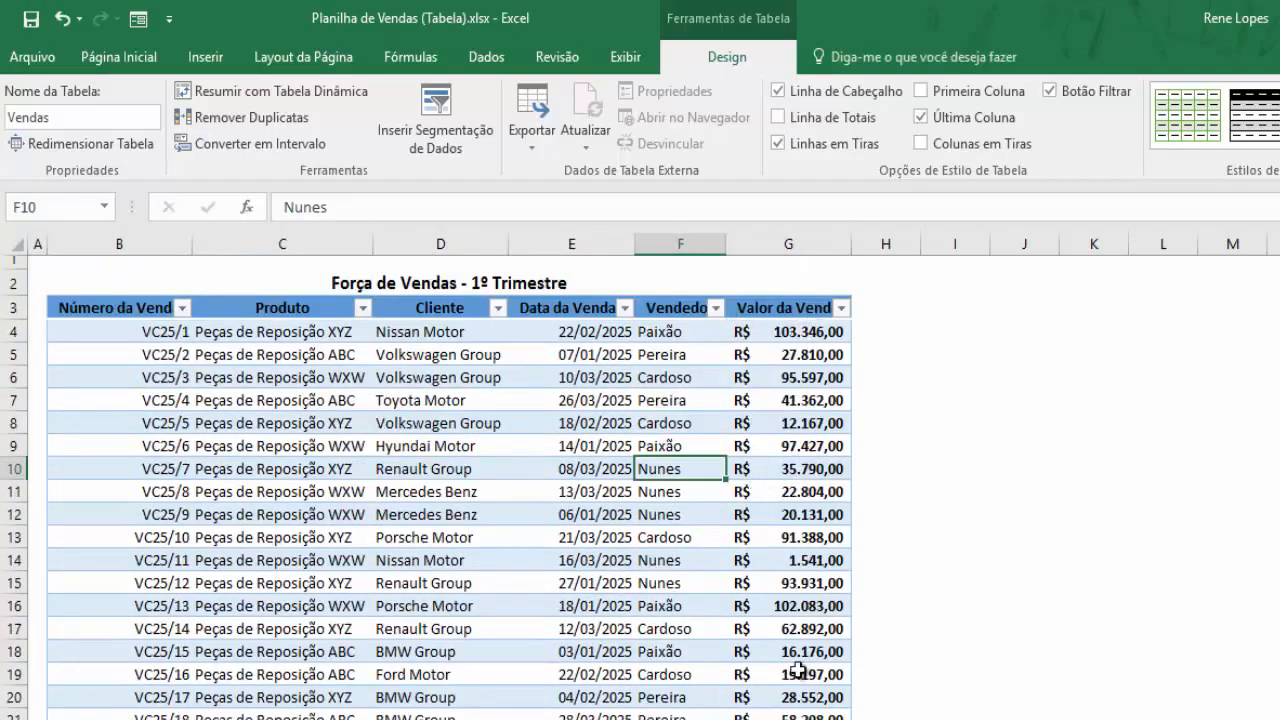
scroll(797, 672, "down", 3)
scroll(790, 530, "up", 3)
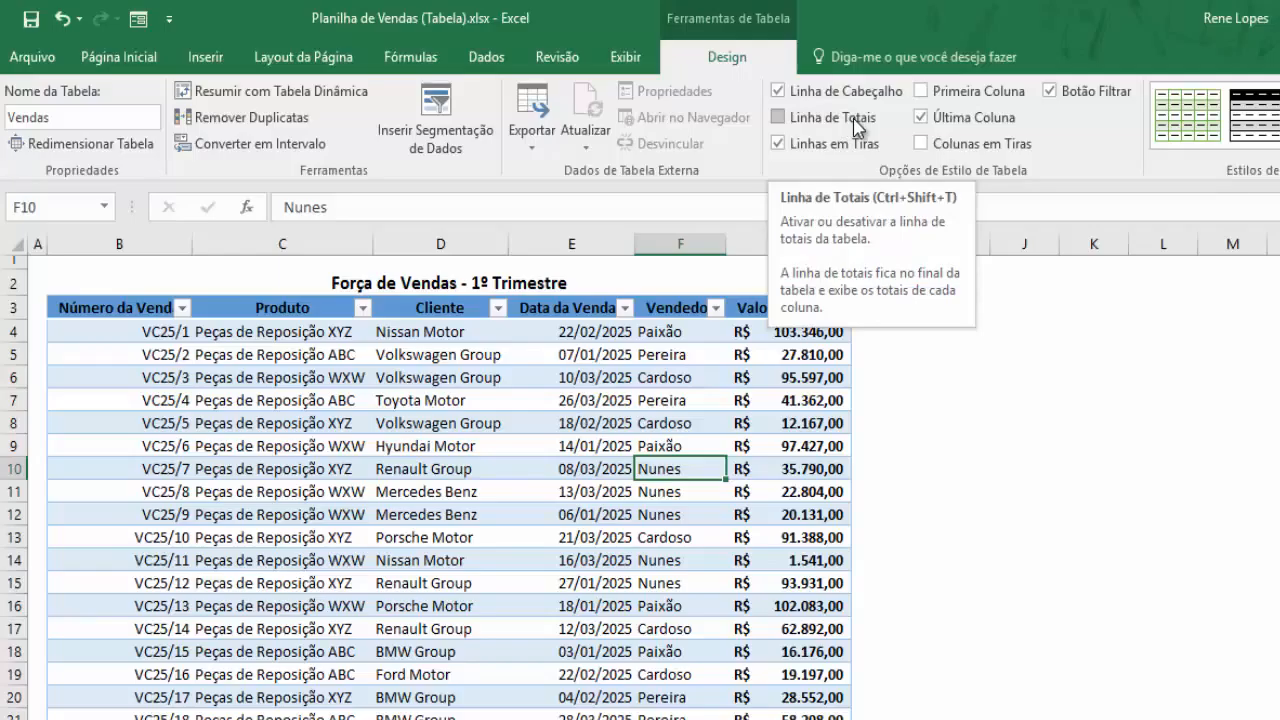
Turn on Linha de Totais and check the Total label and SUBTOTAL(109) sum in G116
left_click(800, 122)
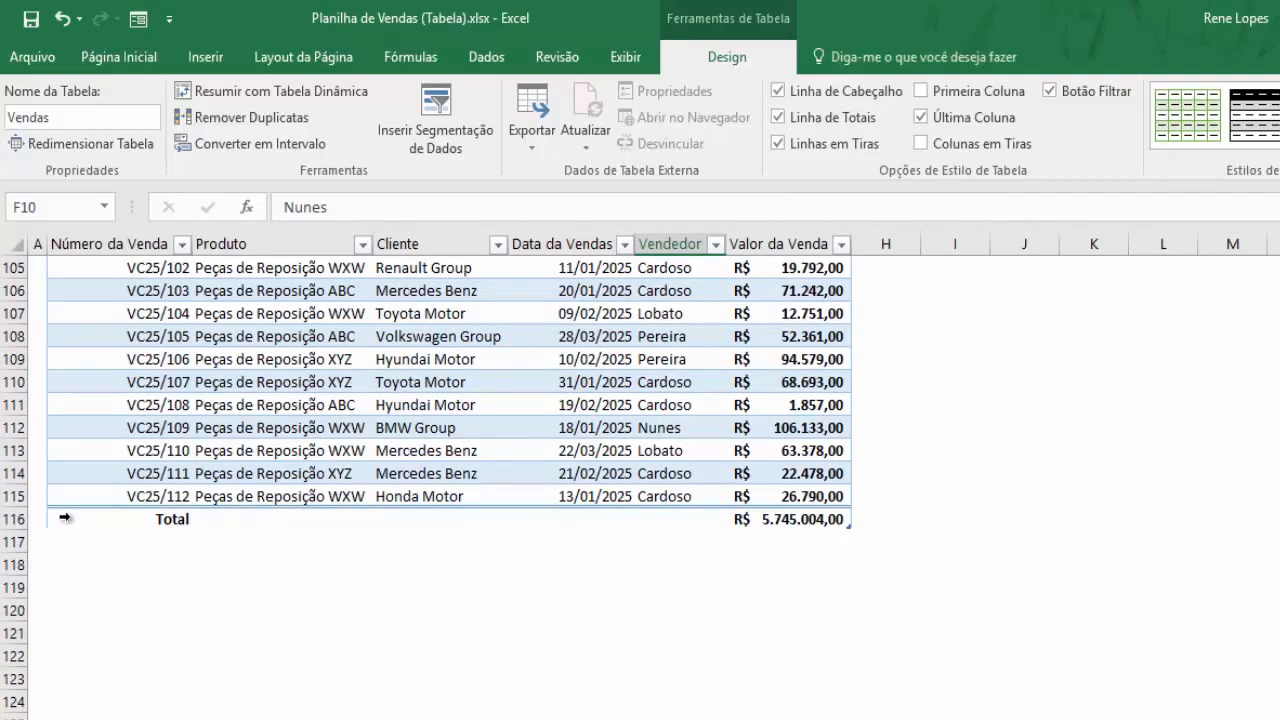
left_click(166, 522)
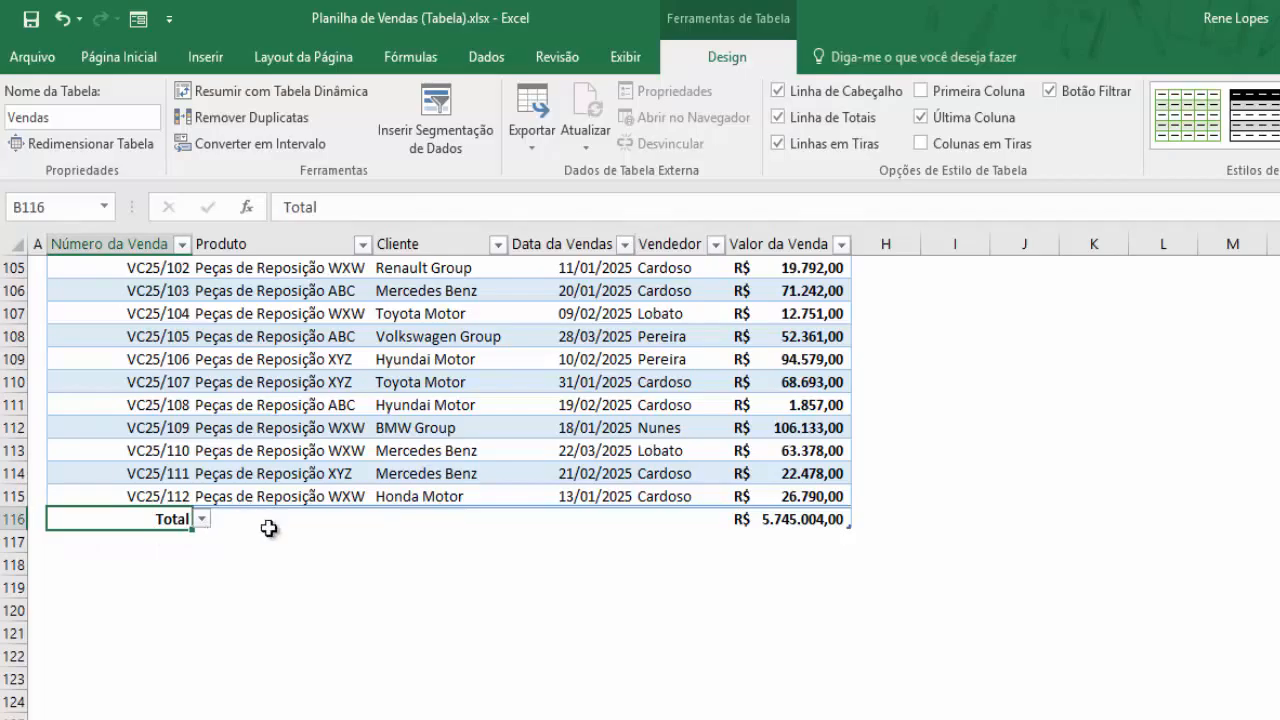
left_click(798, 522)
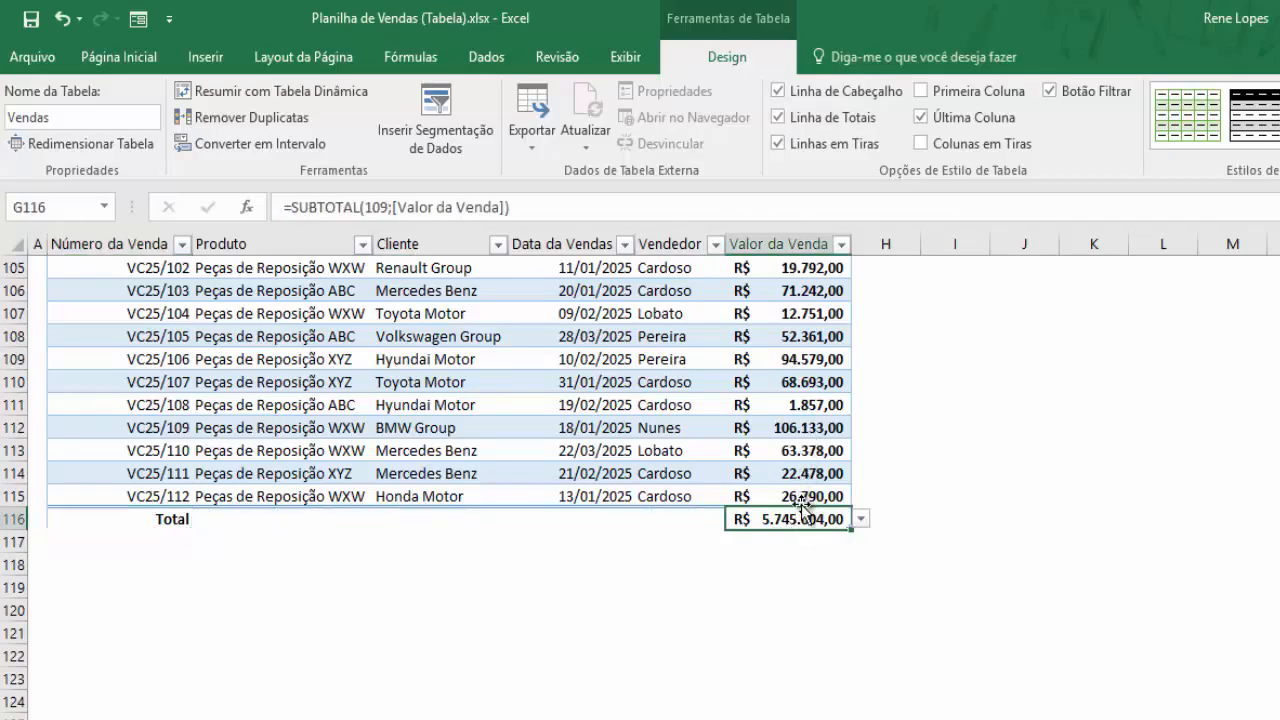
scroll(795, 487, "up", 15)
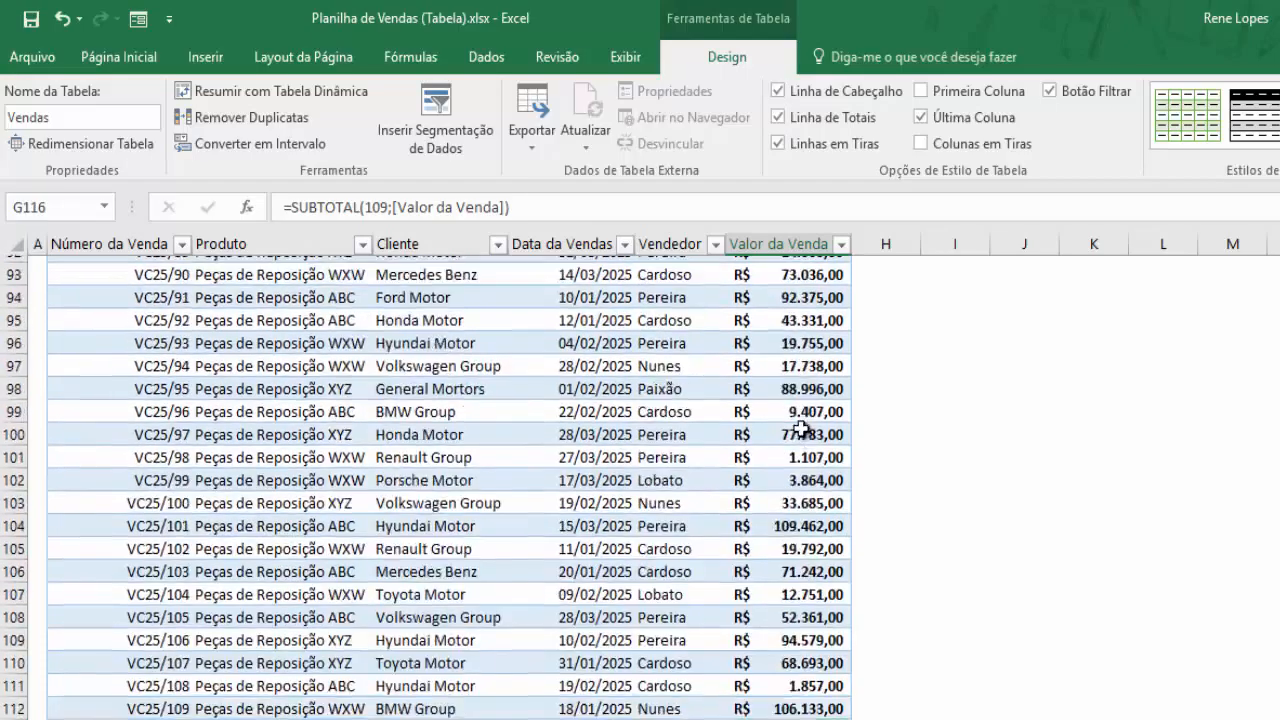
scroll(797, 369, "up", 5)
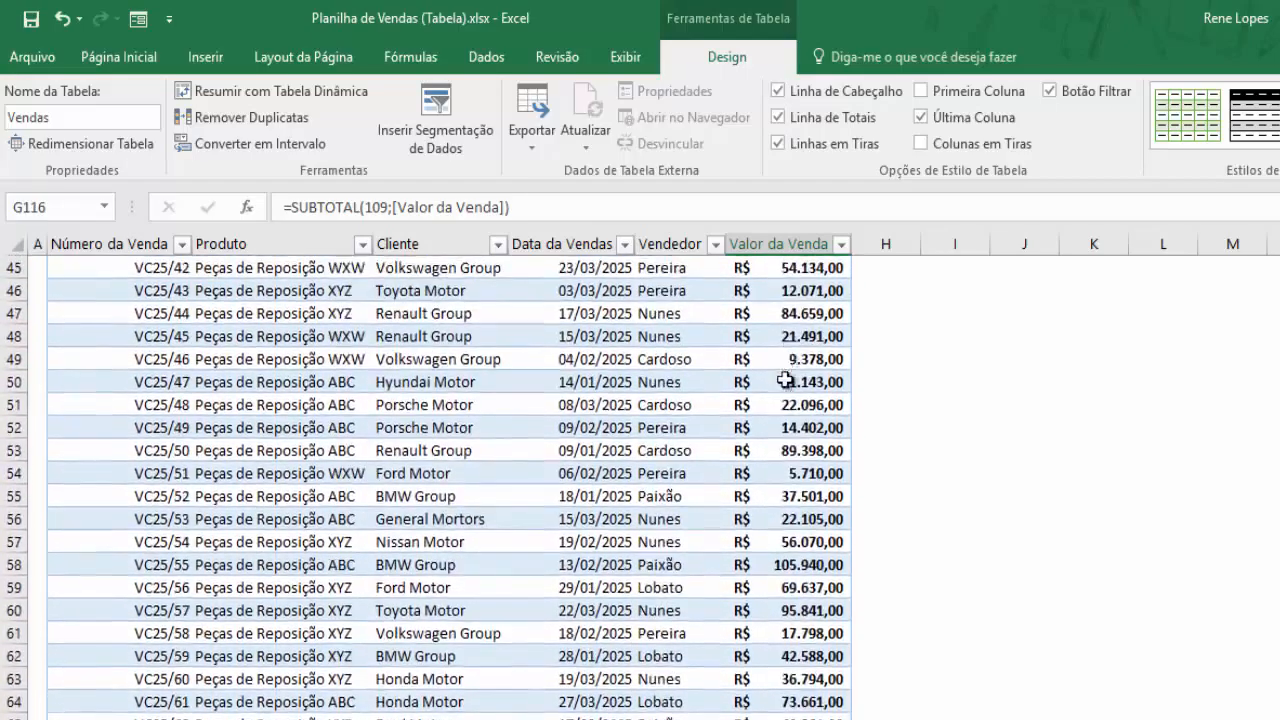
scroll(708, 380, "down", 20)
scroll(751, 566, "up", 13)
scroll(808, 500, "down", 11)
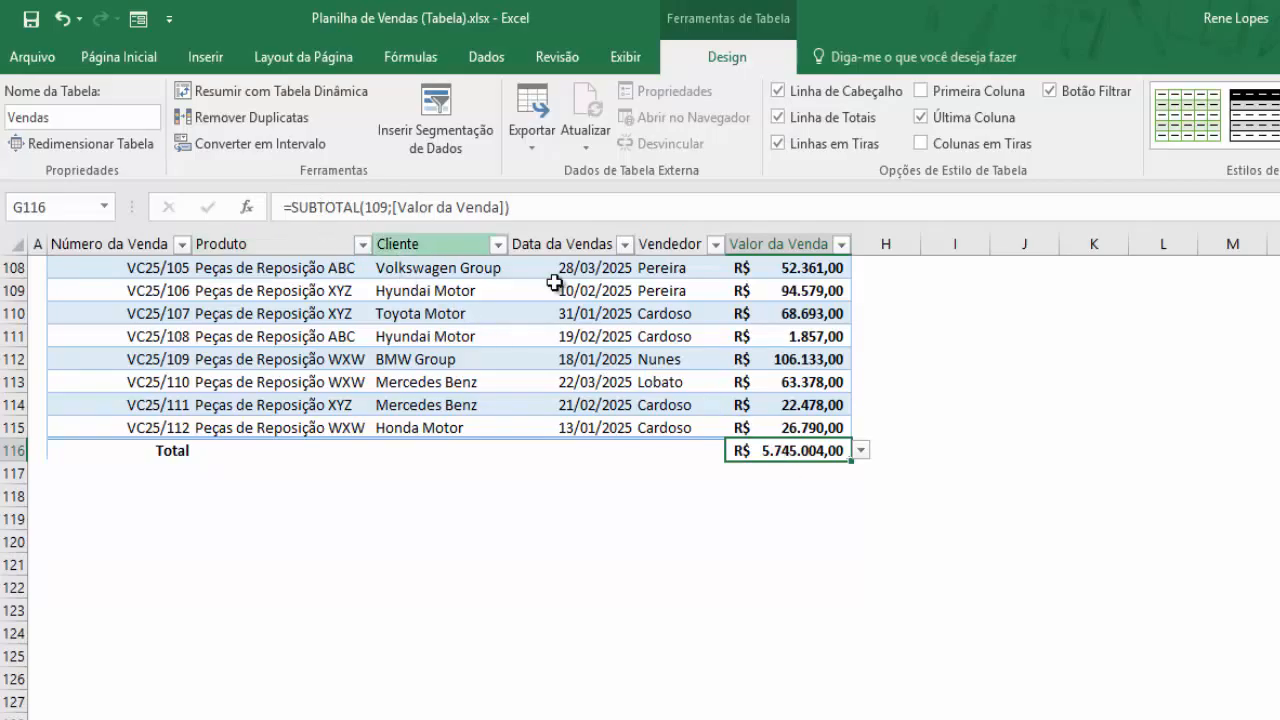
left_click(861, 452)
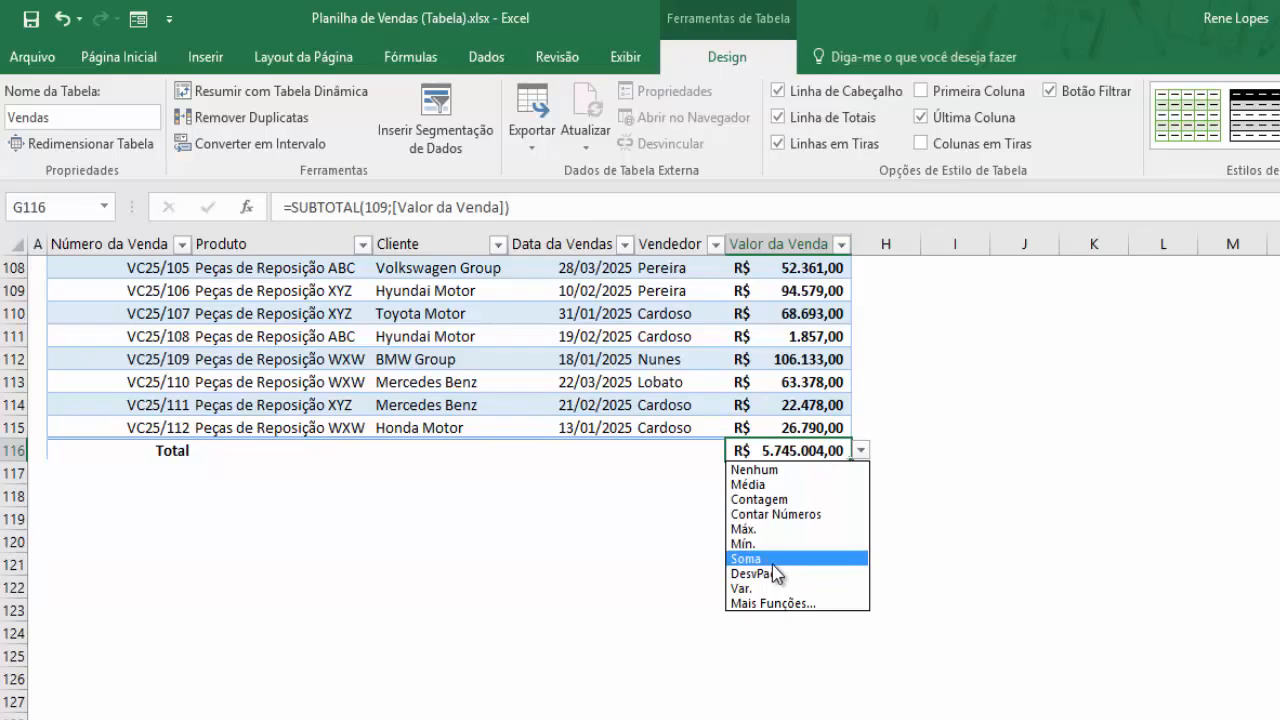
left_click(765, 485)
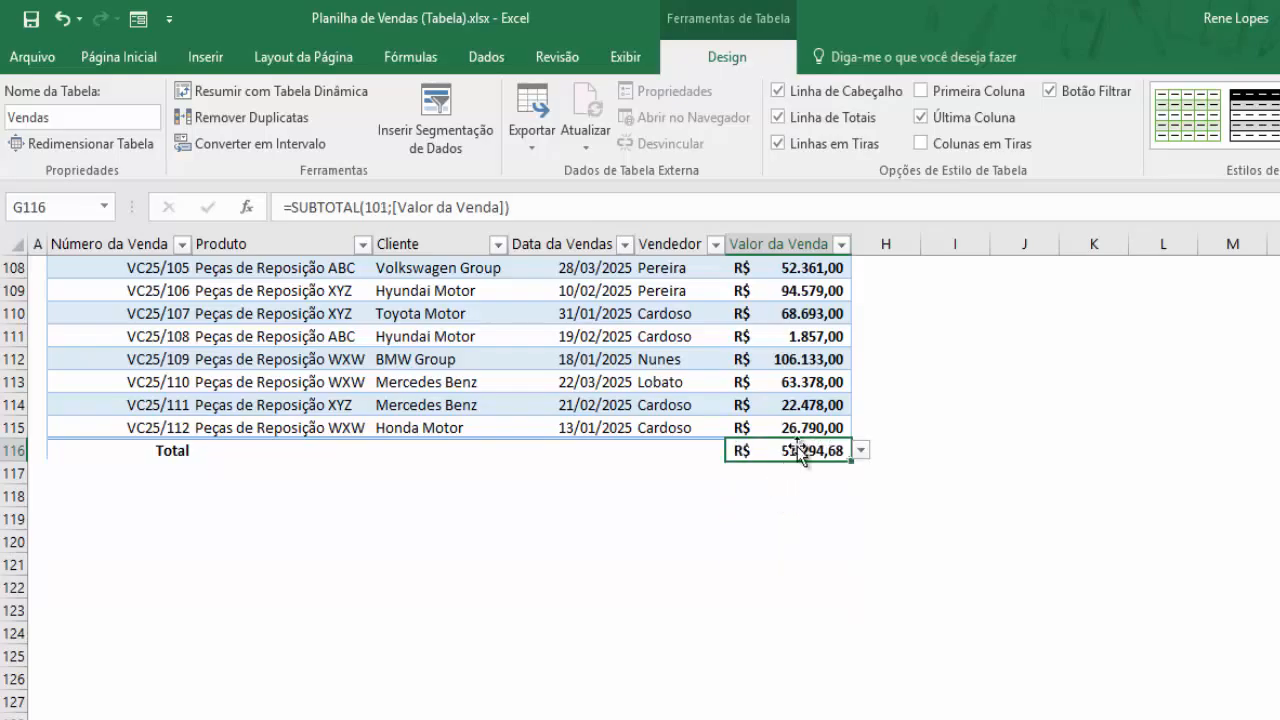
scroll(800, 430, "up", 6)
scroll(800, 432, "down", 2)
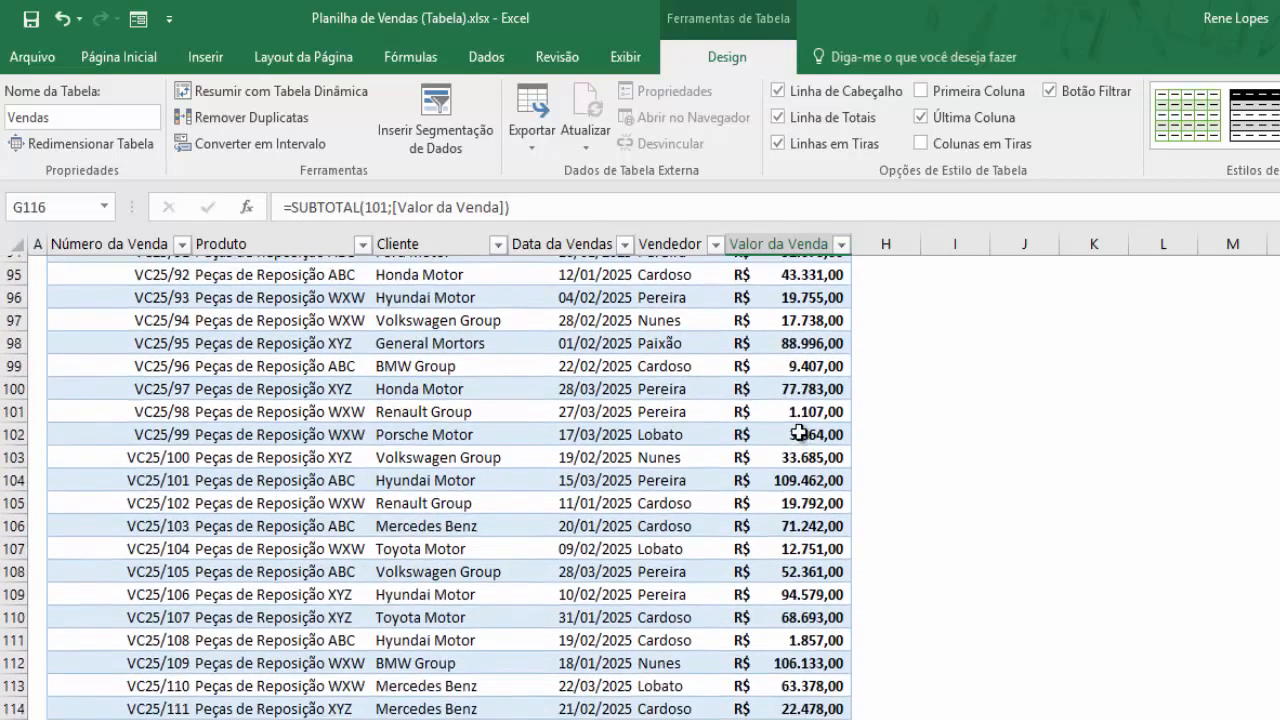
scroll(800, 432, "down", 1)
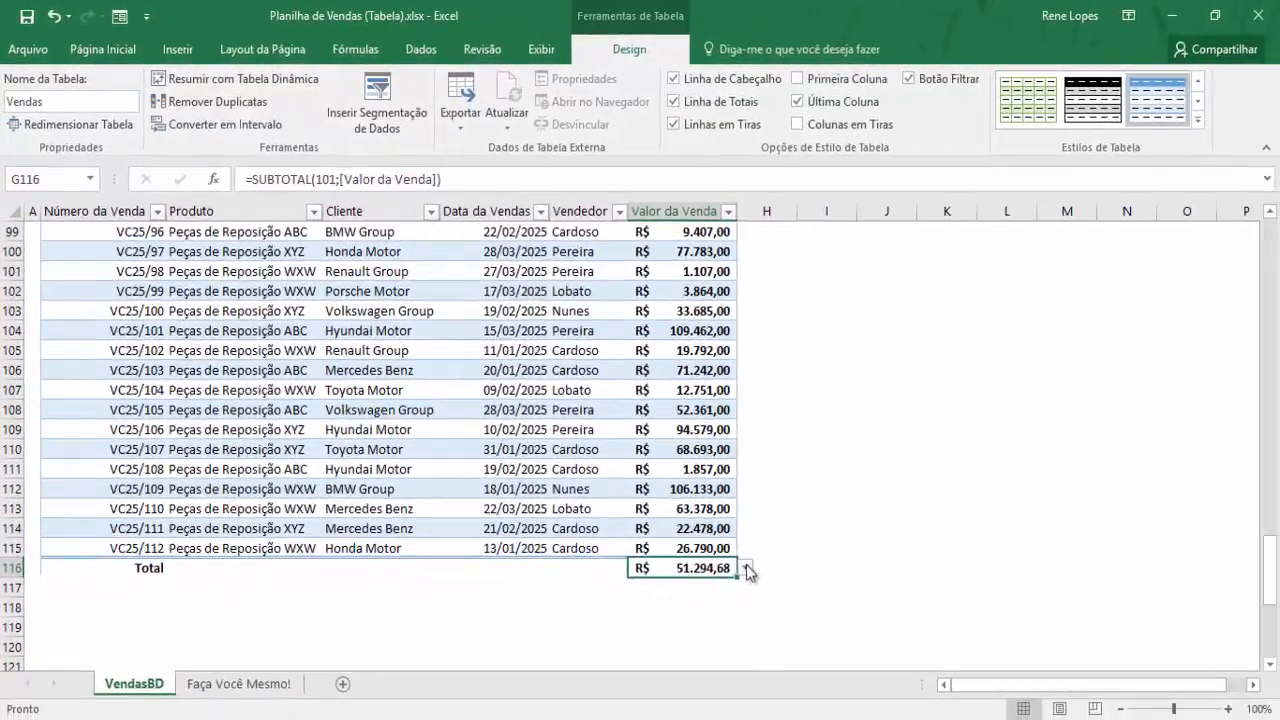
left_click(746, 568)
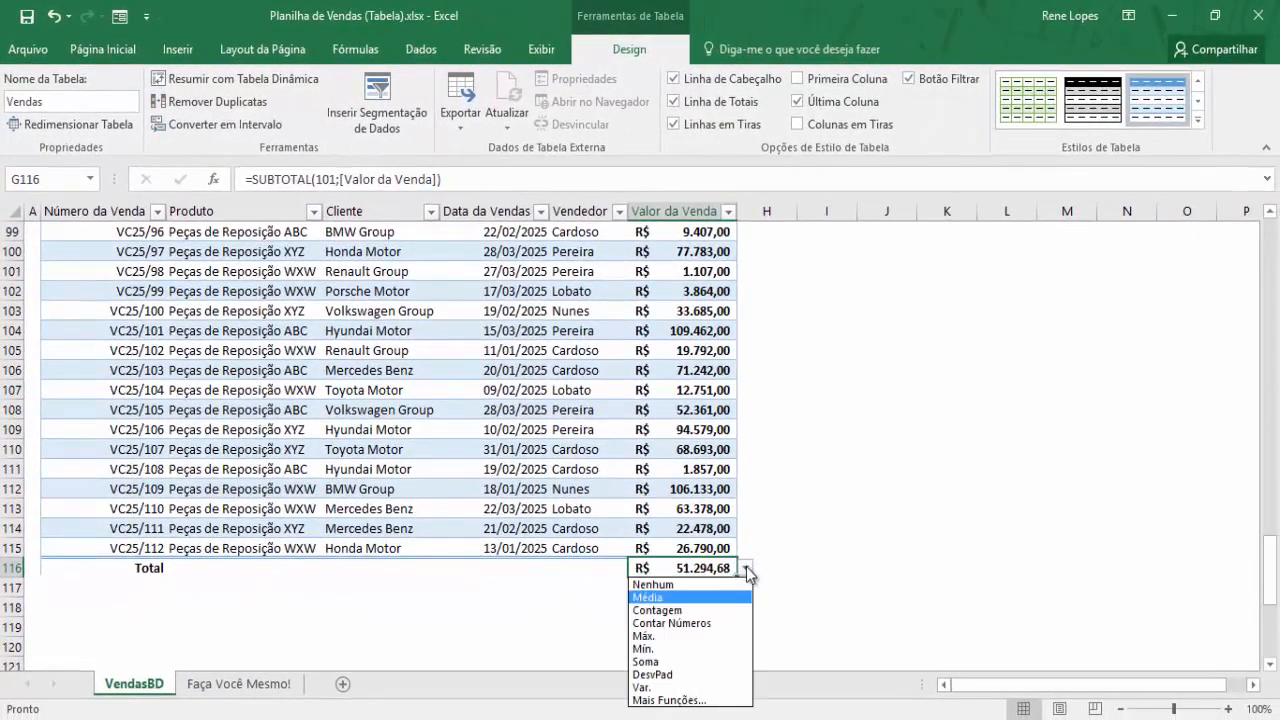
left_click(704, 612)
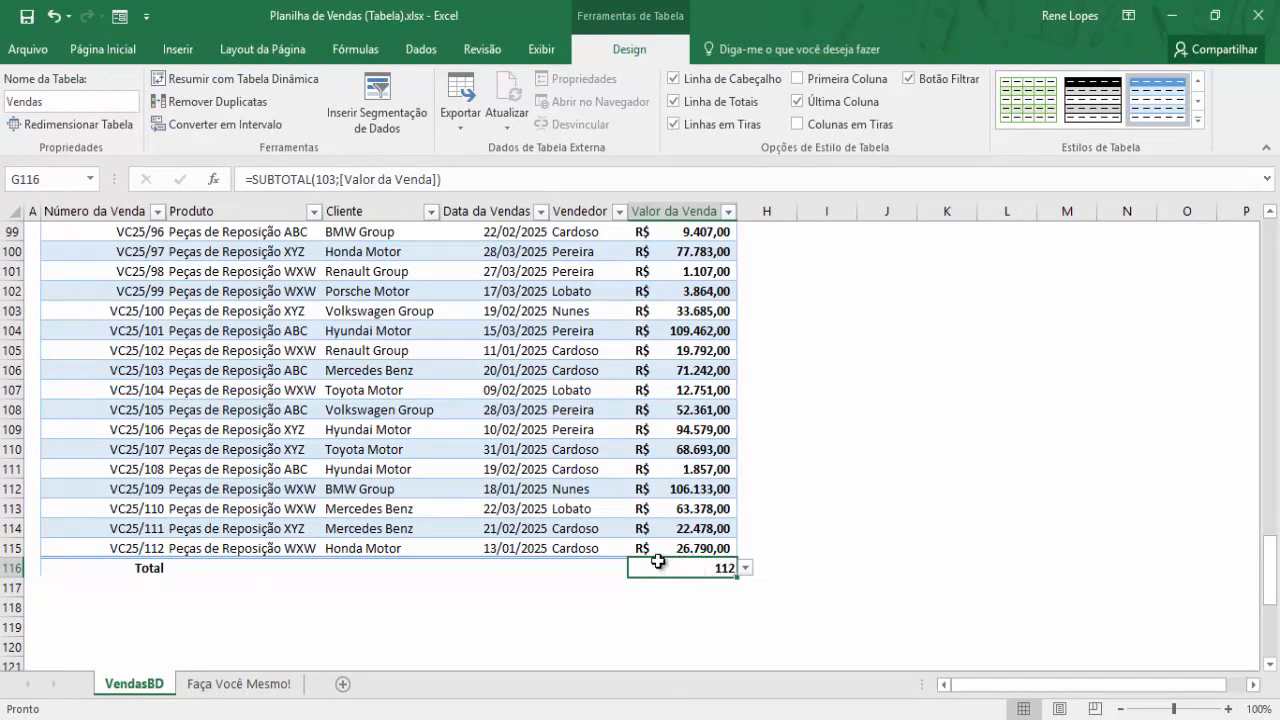
left_click(745, 568)
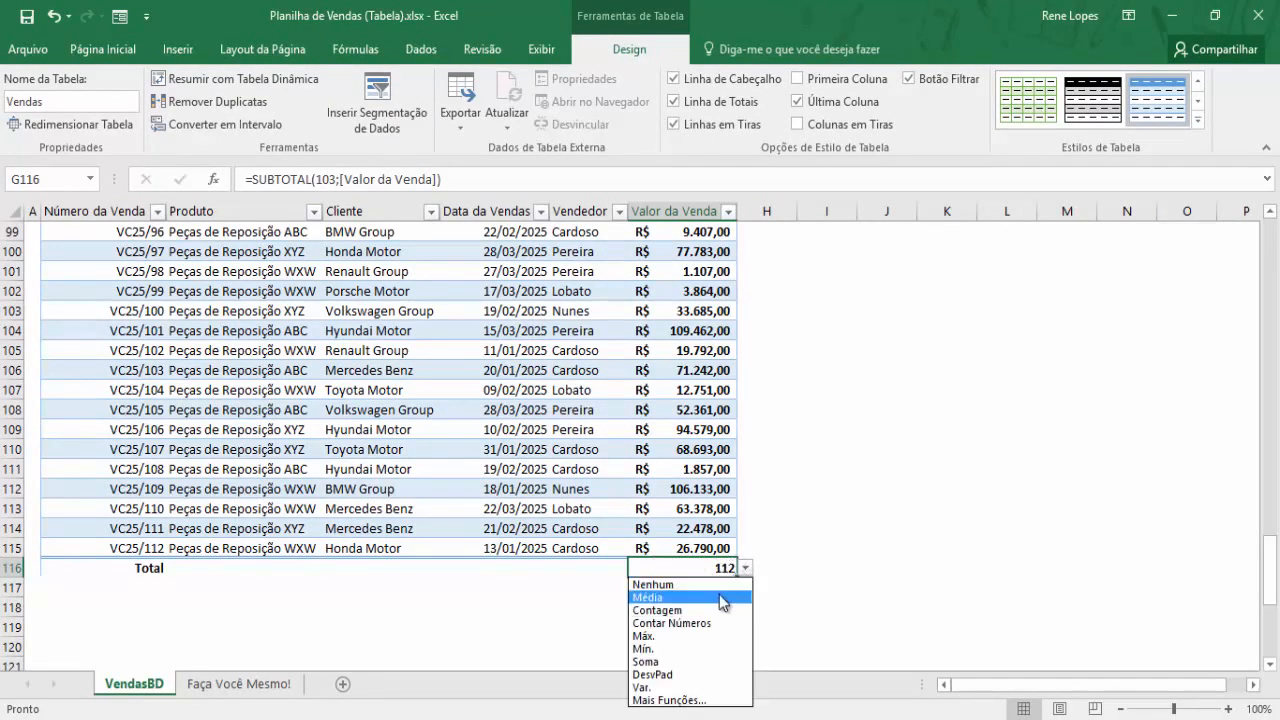
left_click(687, 637)
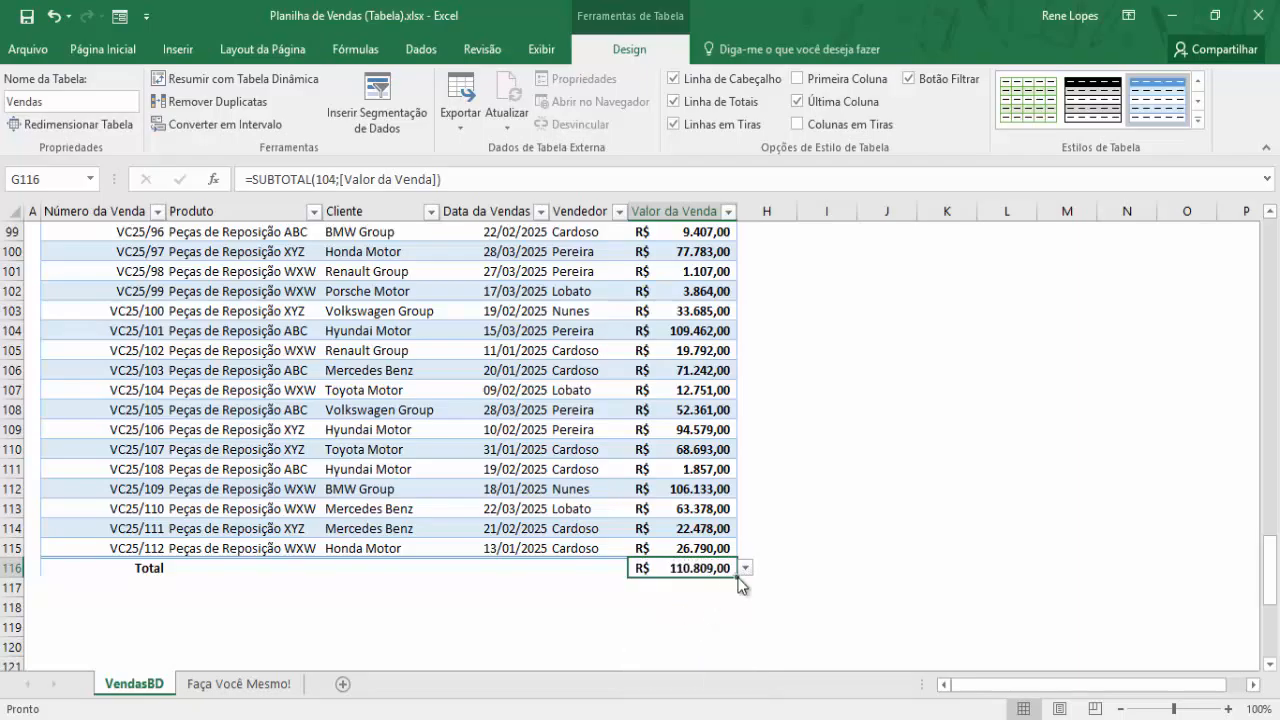
left_click(745, 568)
left_click(673, 650)
left_click(745, 568)
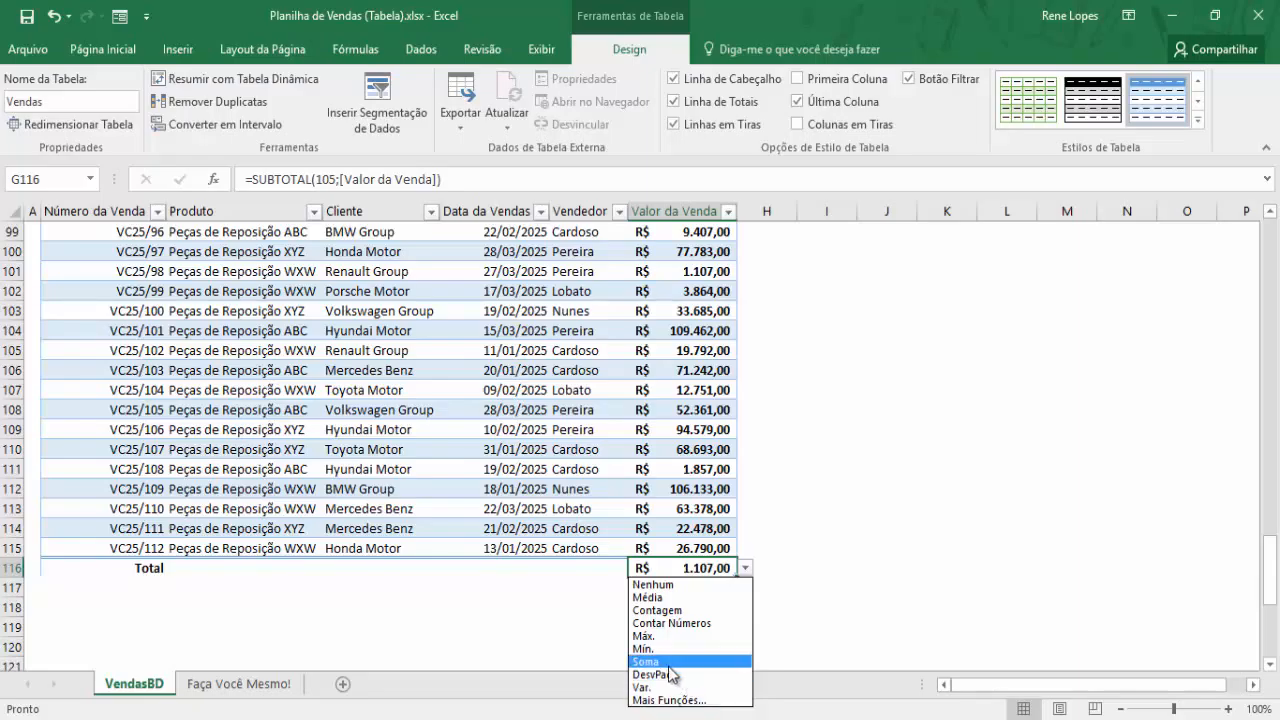
key("Escape")
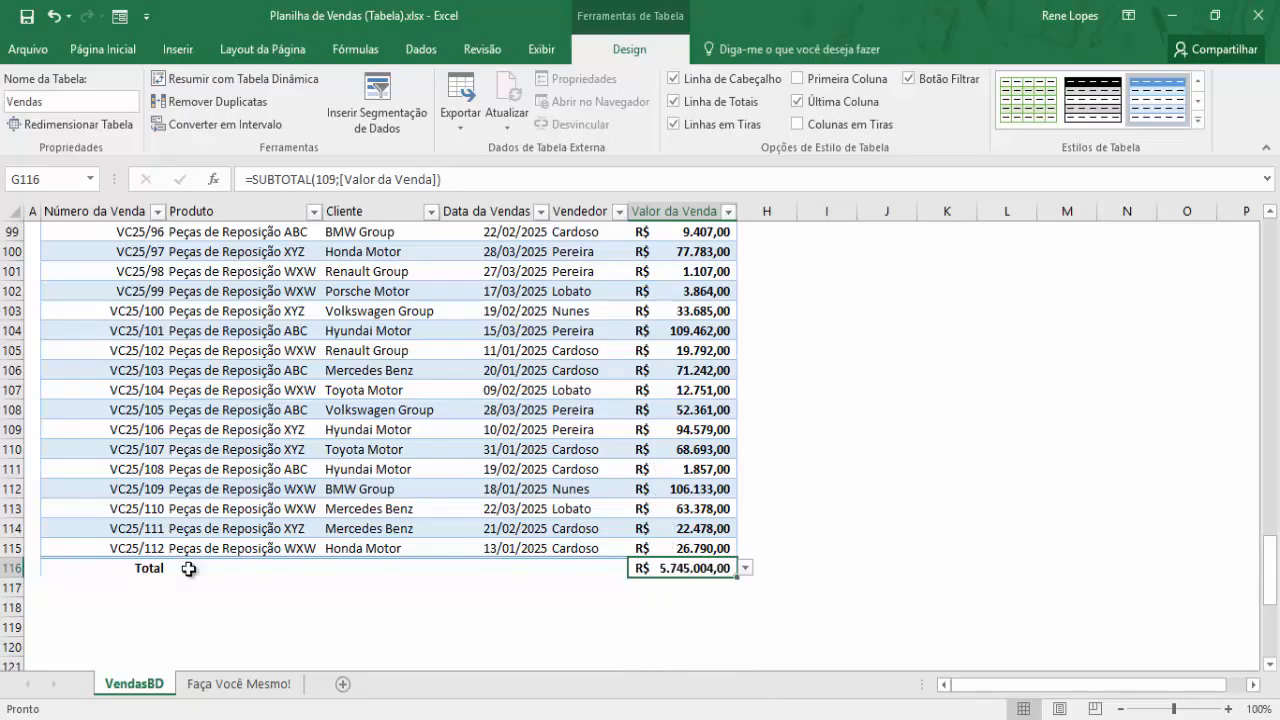
scroll(674, 580, "up", 6)
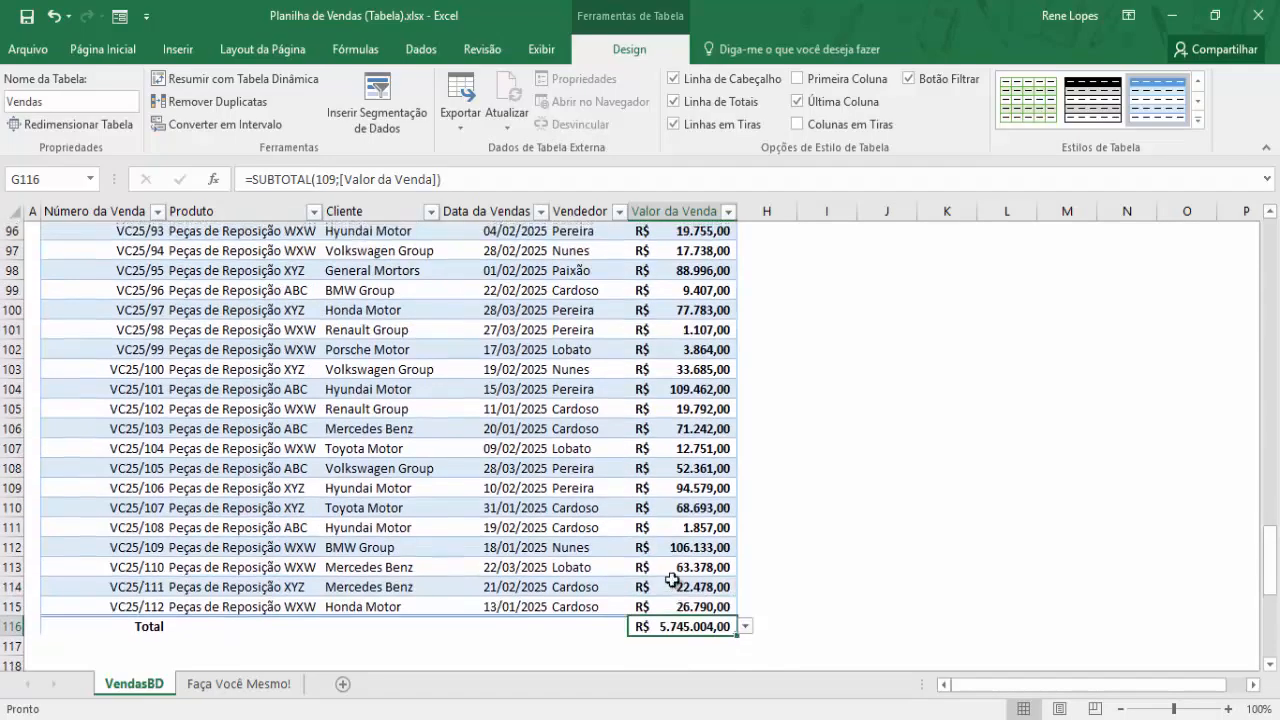
scroll(672, 585, "up", 20)
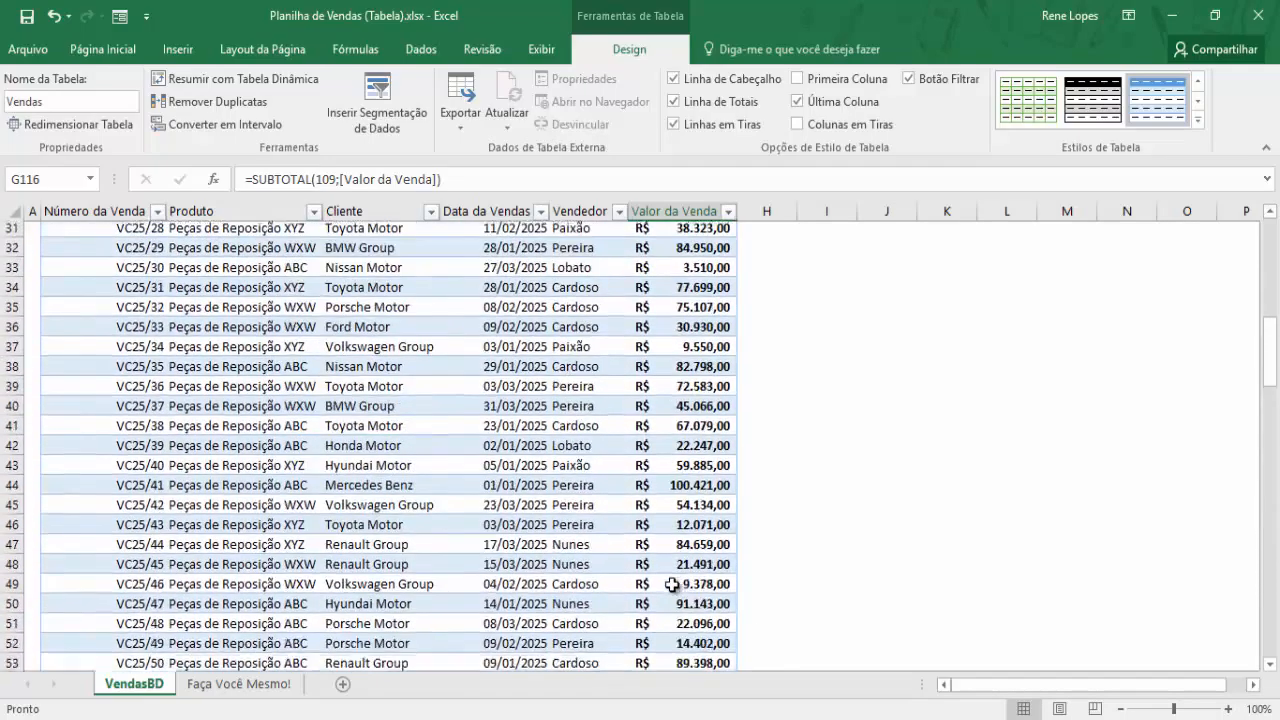
Apply Estilo de Tabela Média 9 from the table styles gallery to the Vendas table
left_click(607, 468)
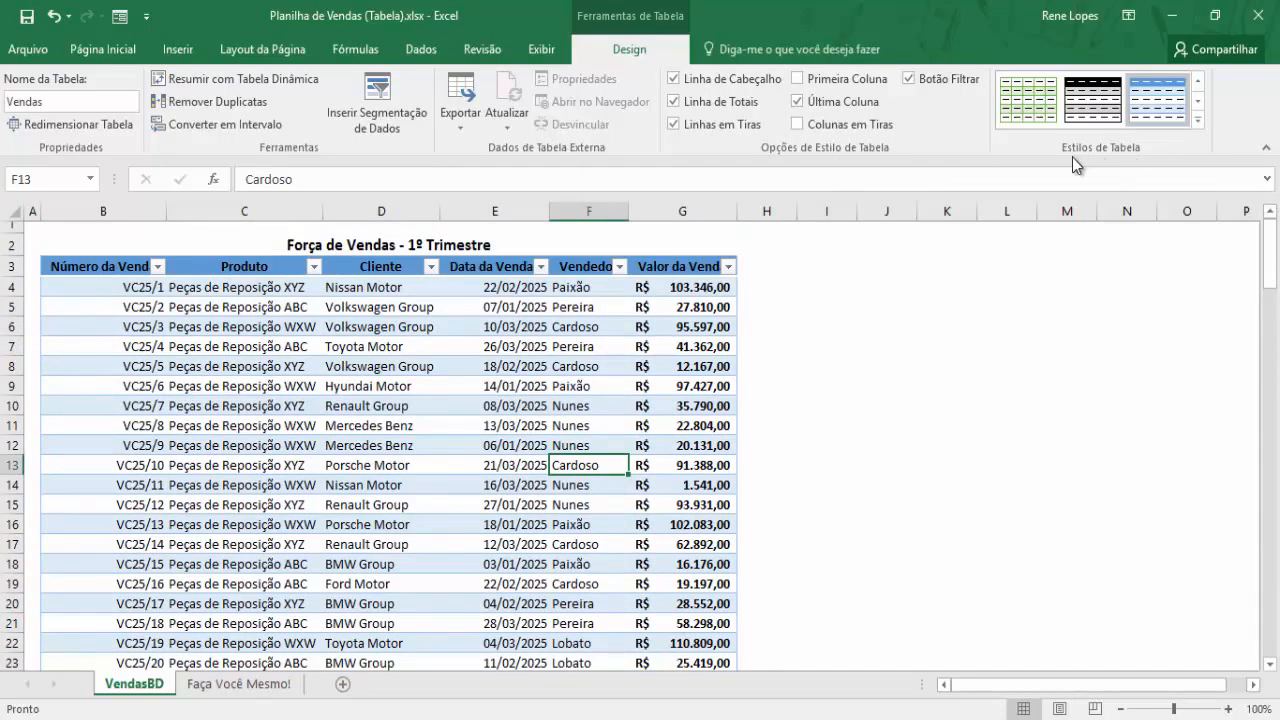
left_click(1203, 125)
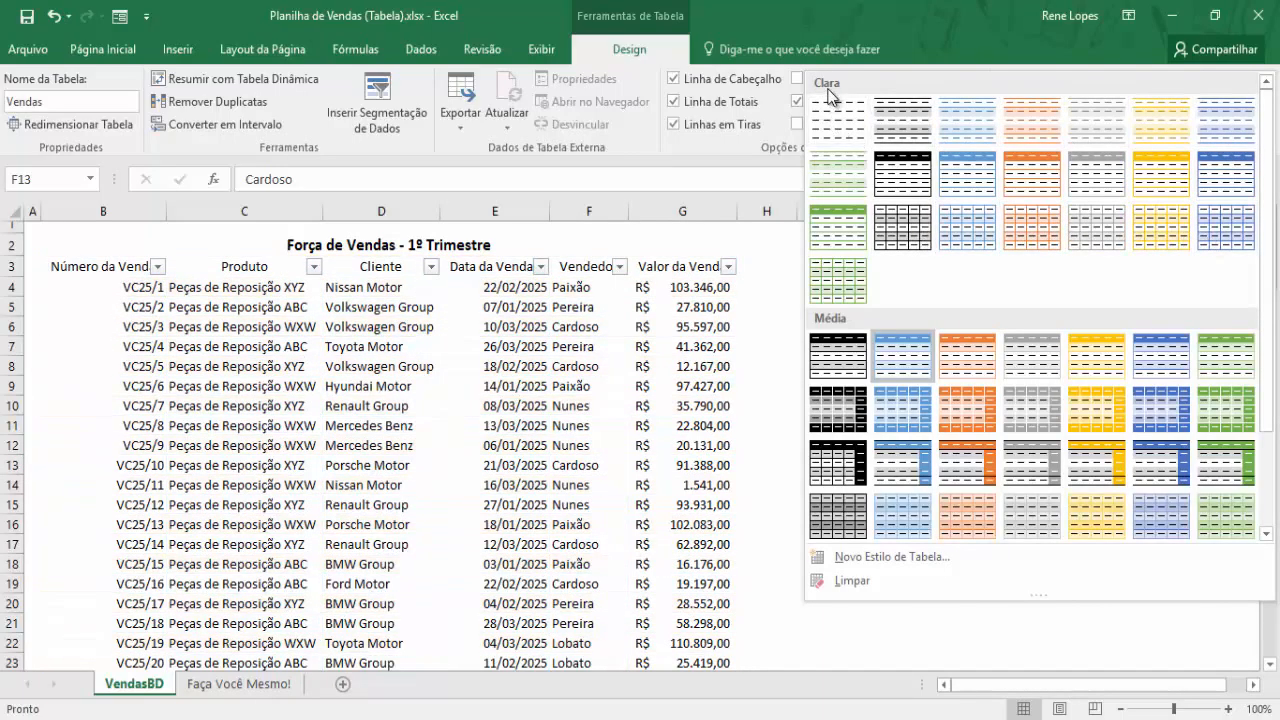
scroll(836, 420, "down", 3)
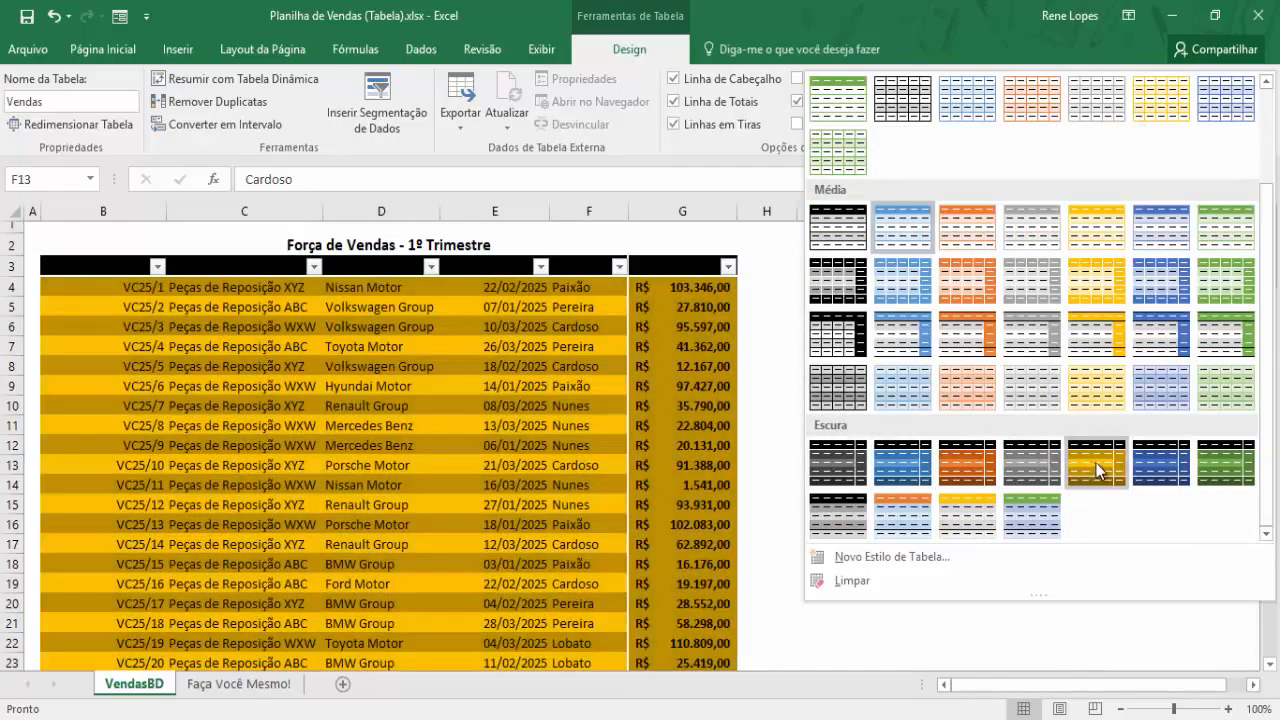
scroll(1010, 440, "up", 2)
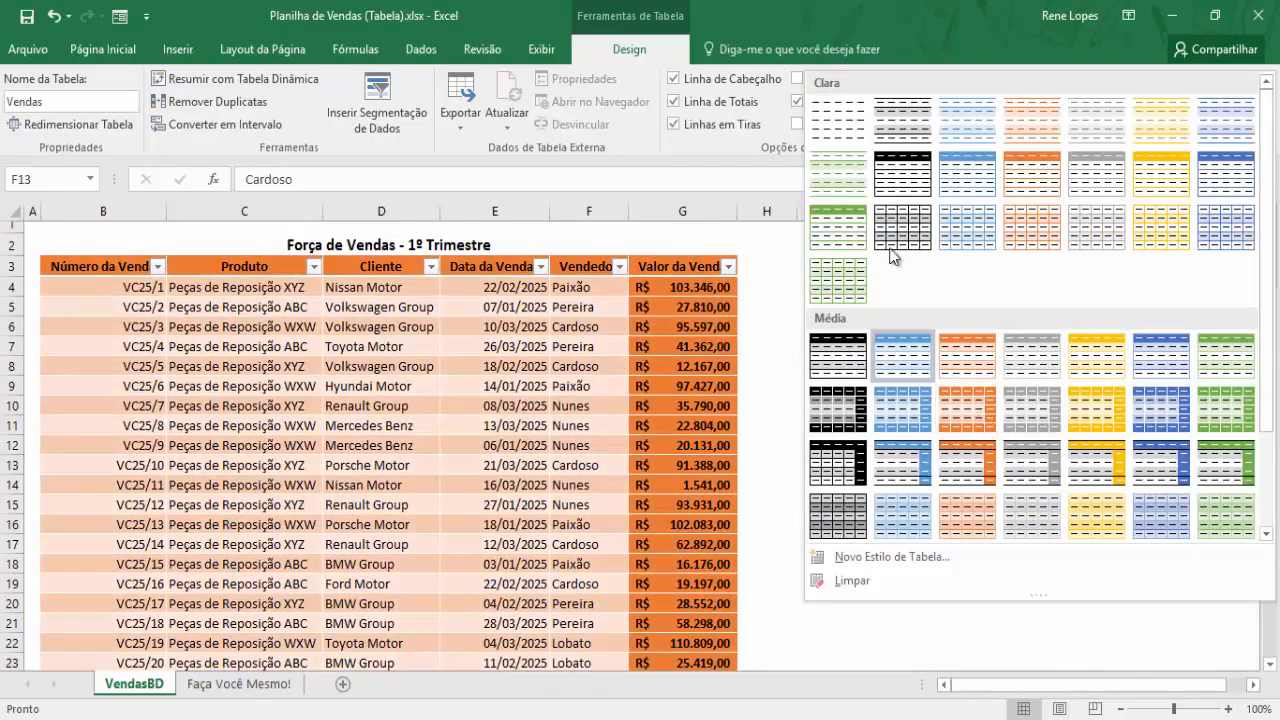
scroll(1000, 300, "down", 2)
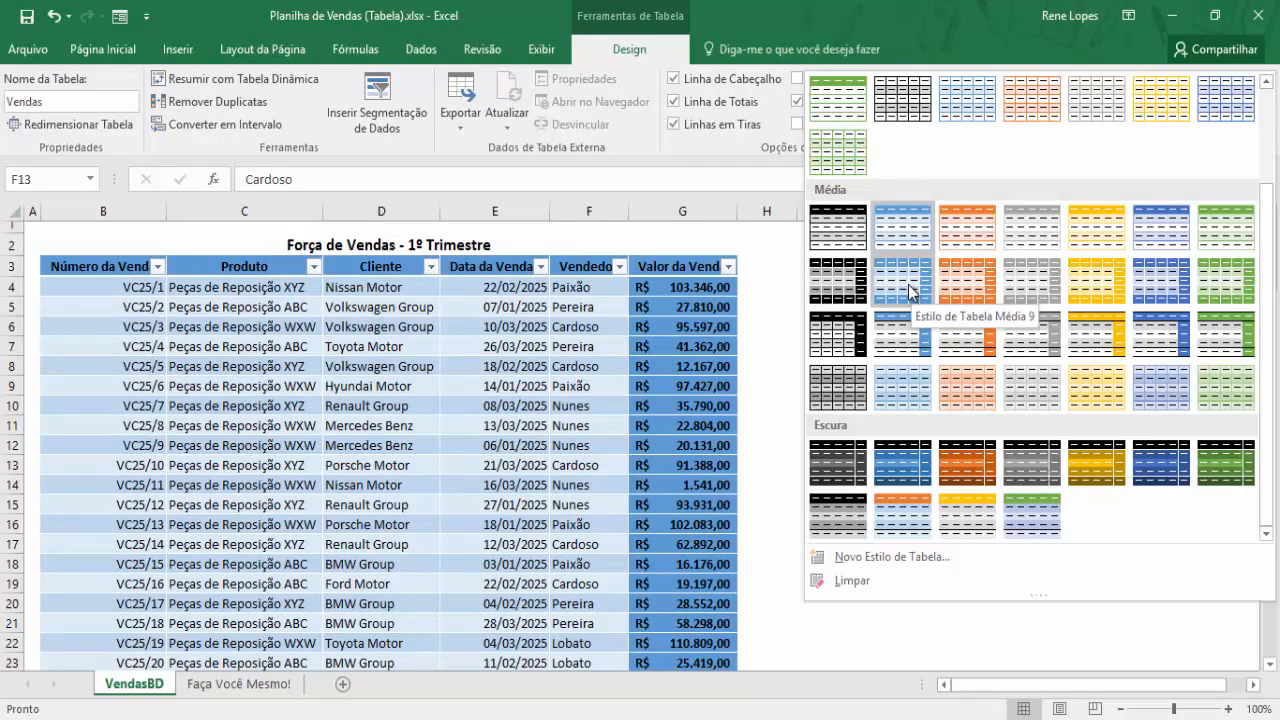
left_click(911, 290)
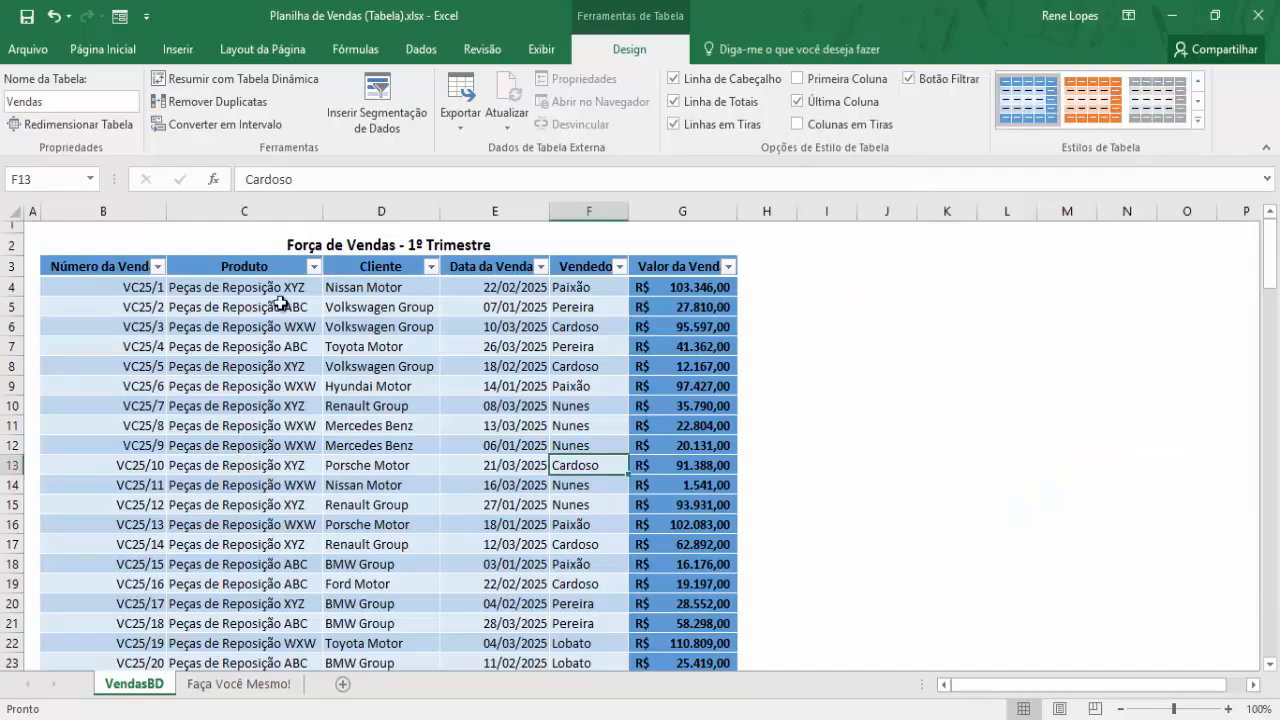
scroll(546, 382, "down", 1)
scroll(546, 382, "down", 20)
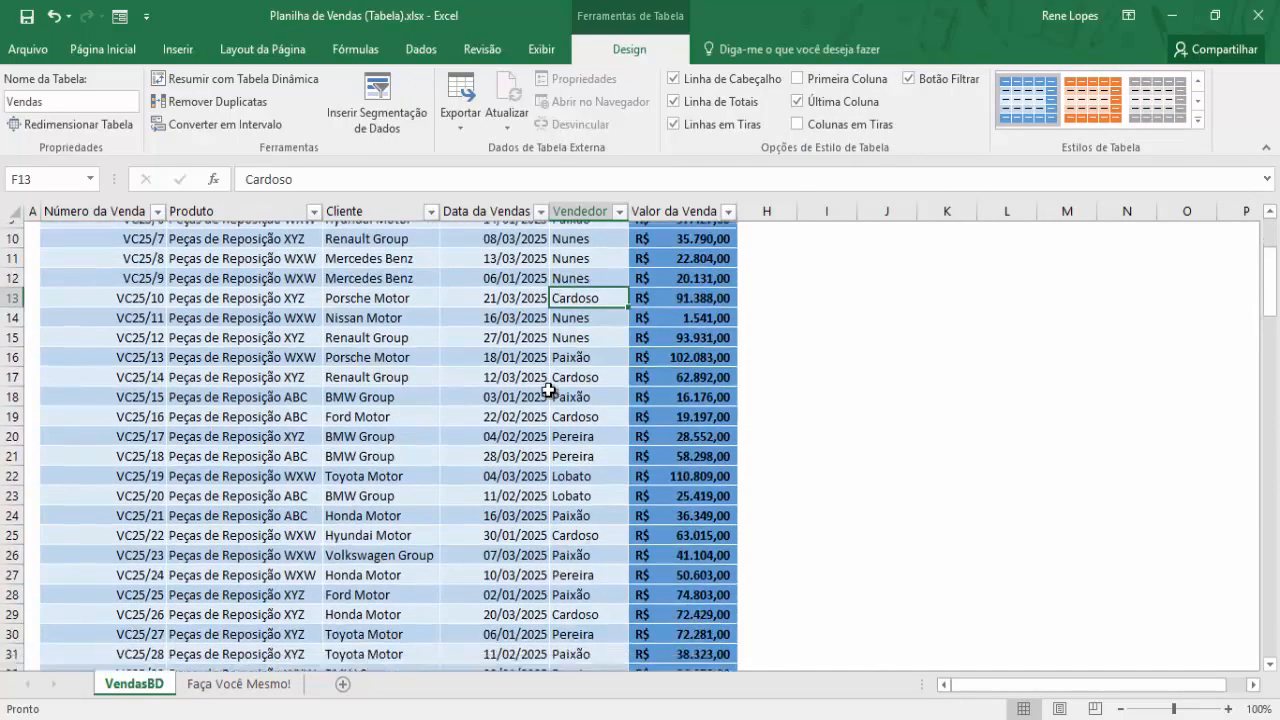
scroll(549, 390, "down", 5)
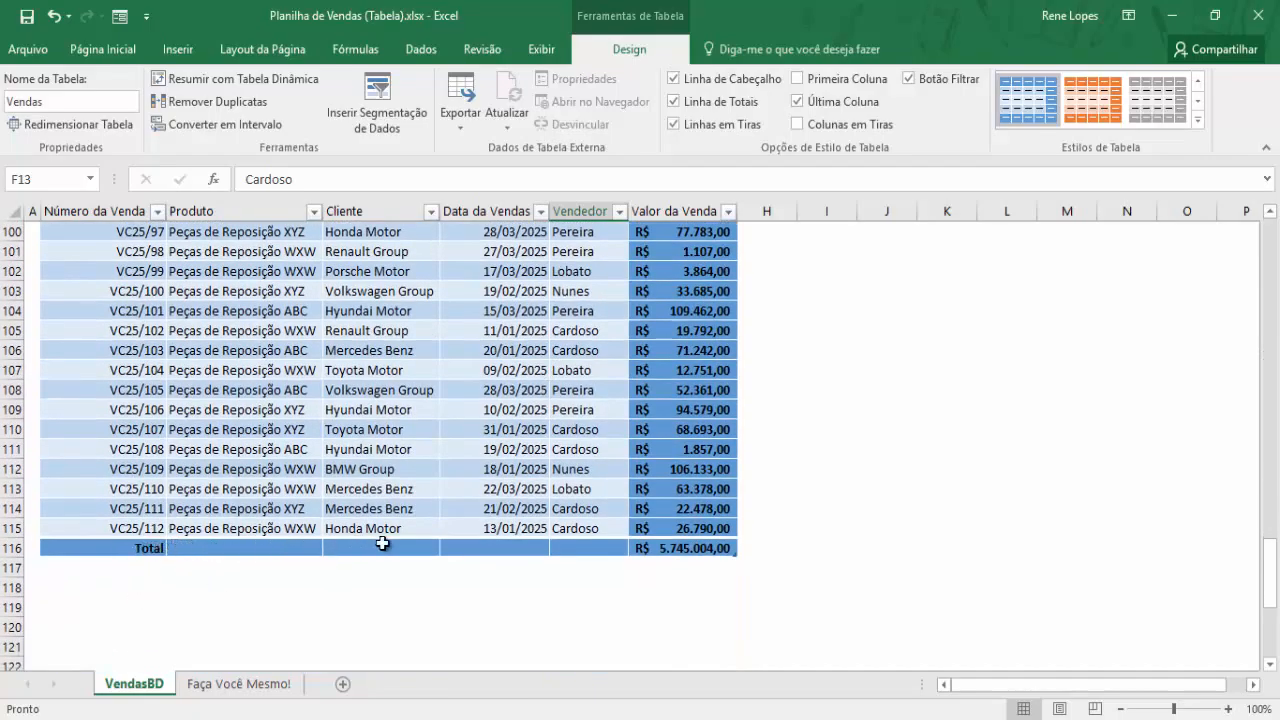
Tab from G115 to insert blank row 116, pushing the Total row to row 117
left_click(675, 527)
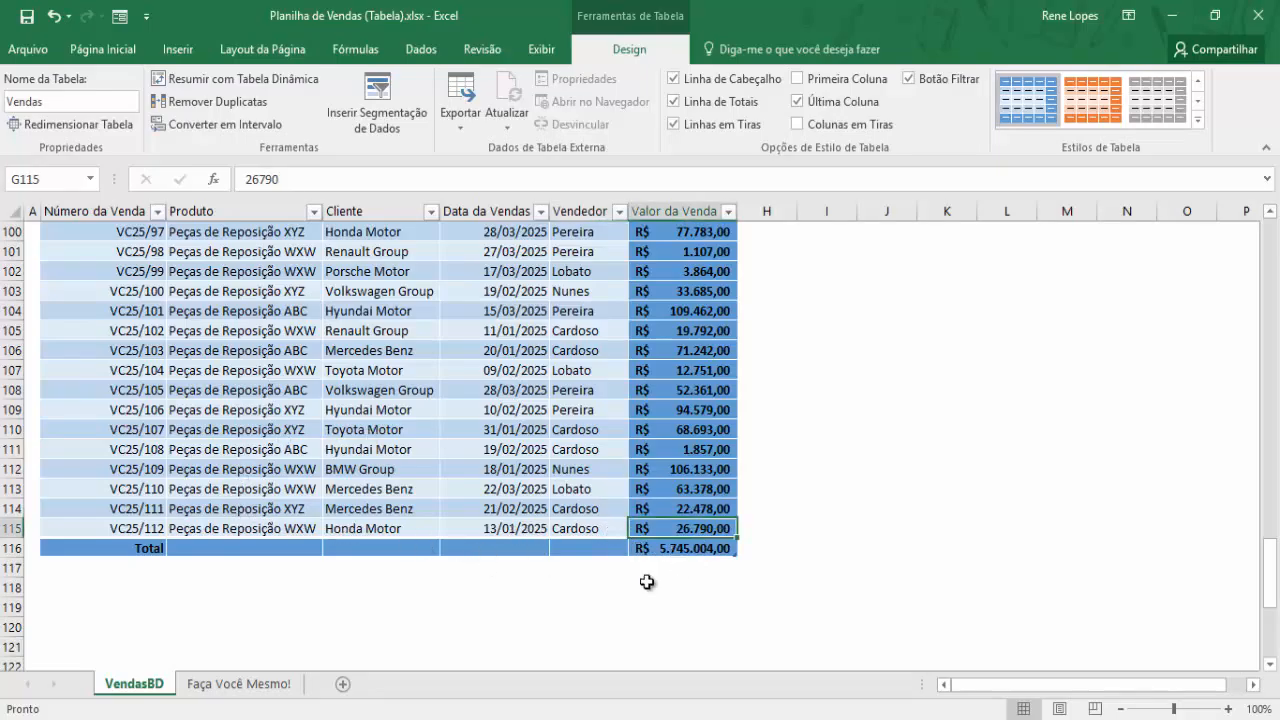
key("Tab")
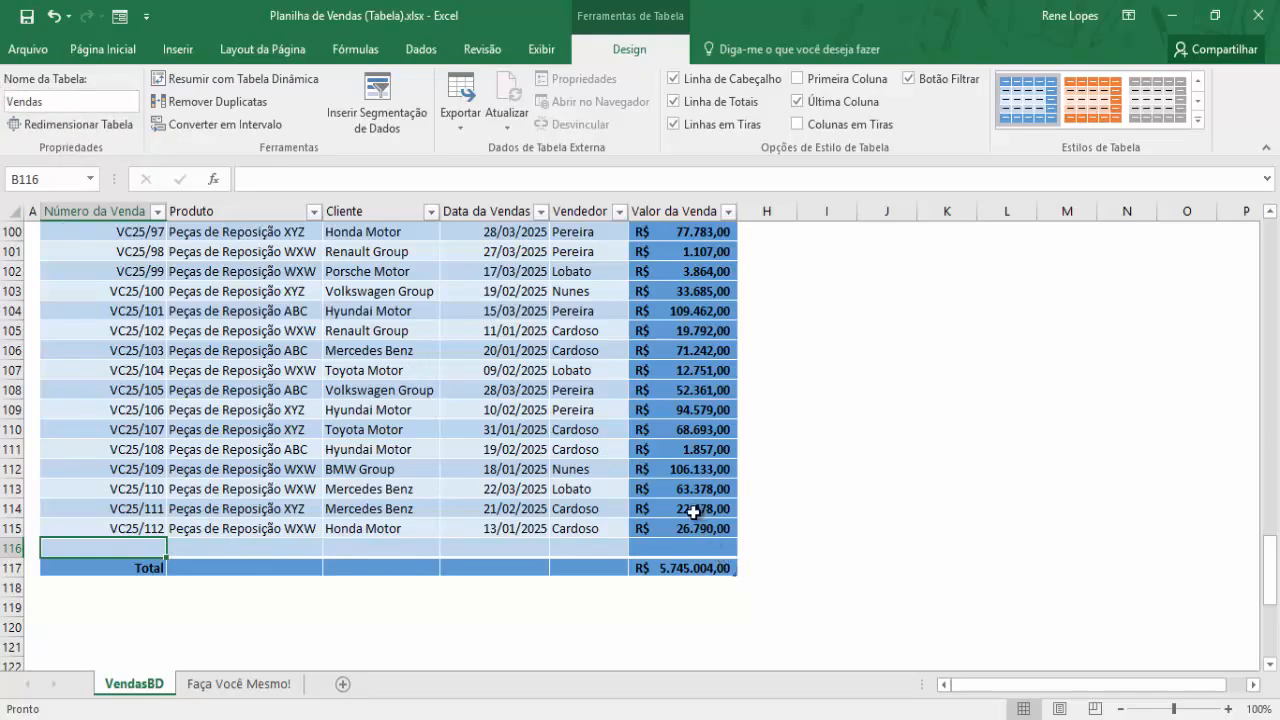
left_click(676, 551)
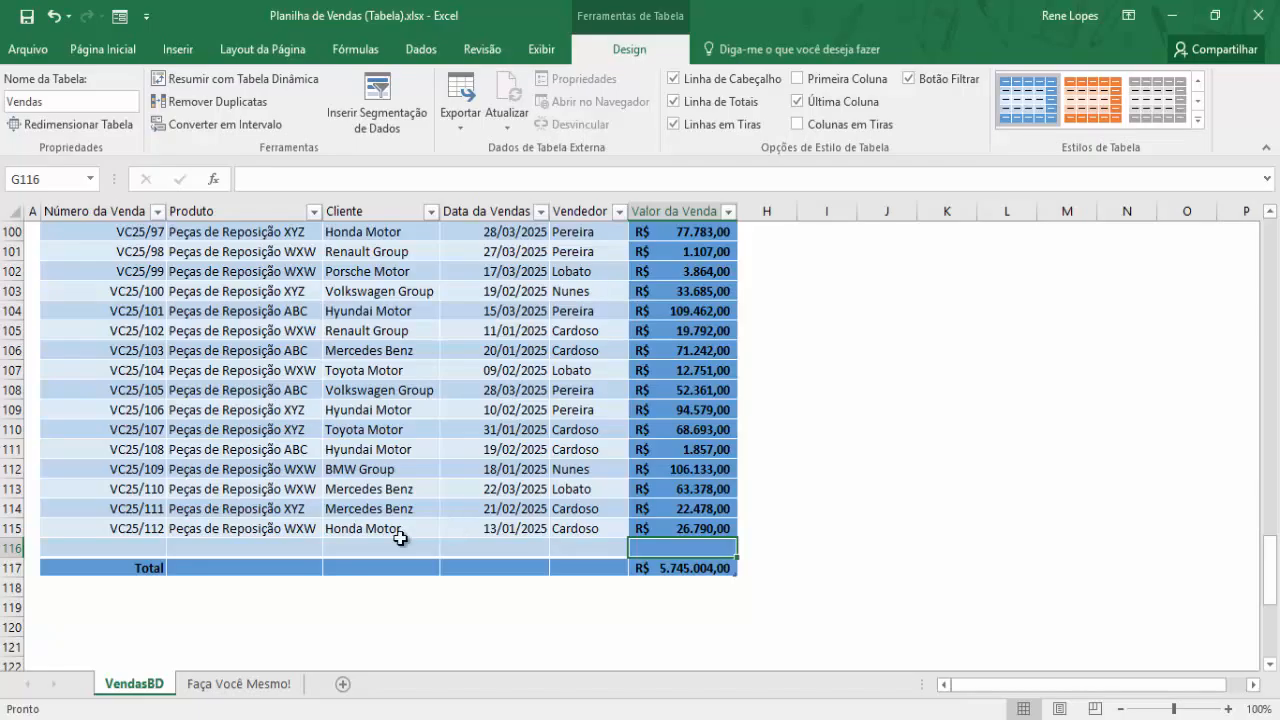
scroll(613, 472, "up", 20)
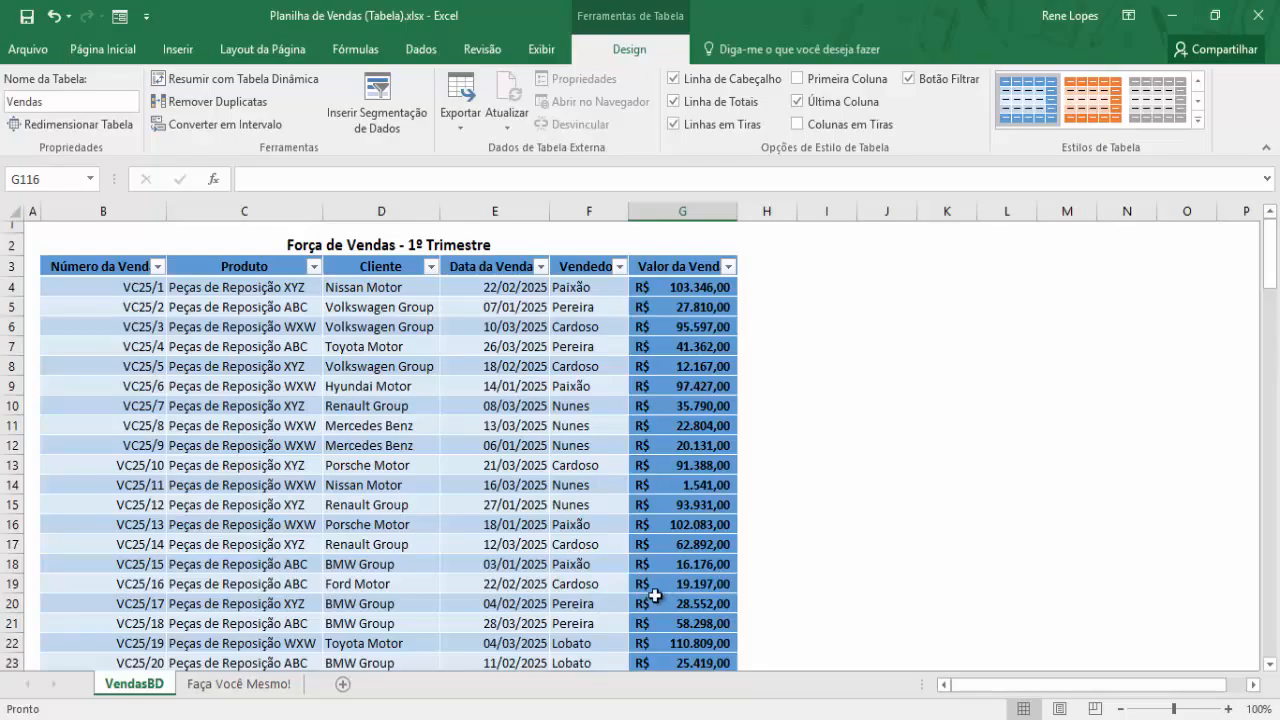
scroll(655, 596, "down", 13)
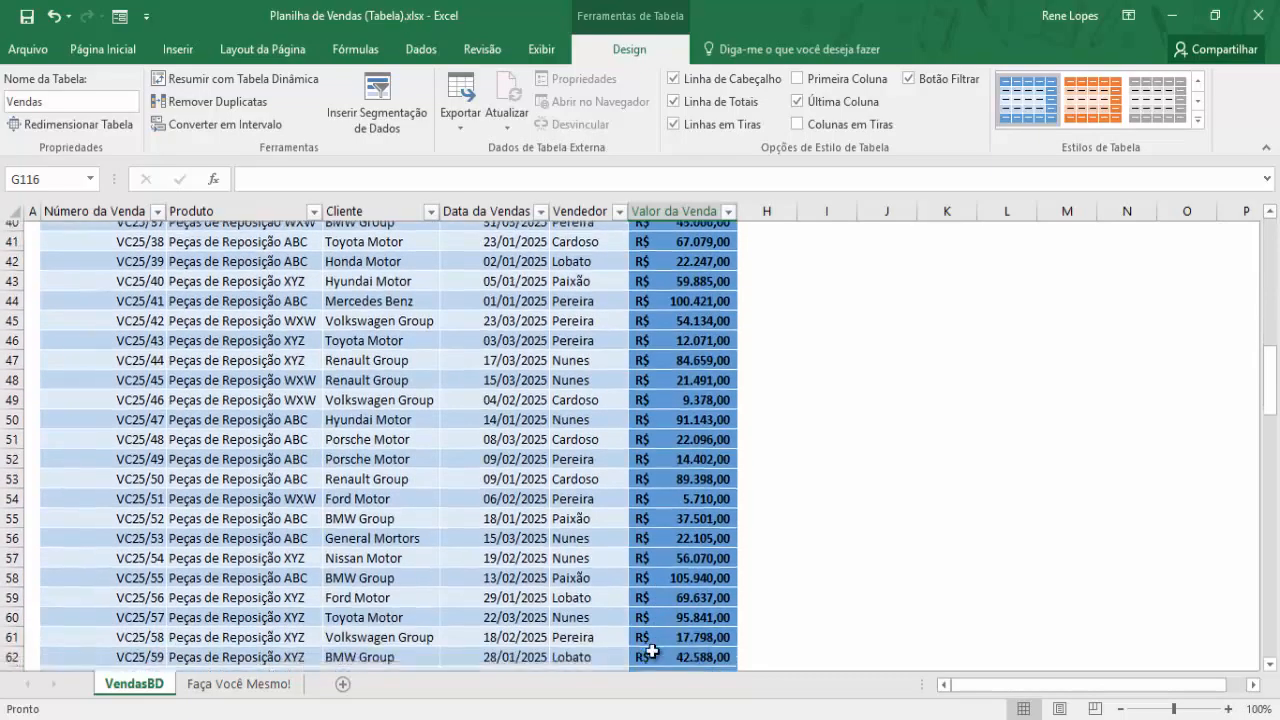
scroll(651, 651, "down", 7)
scroll(651, 650, "up", 20)
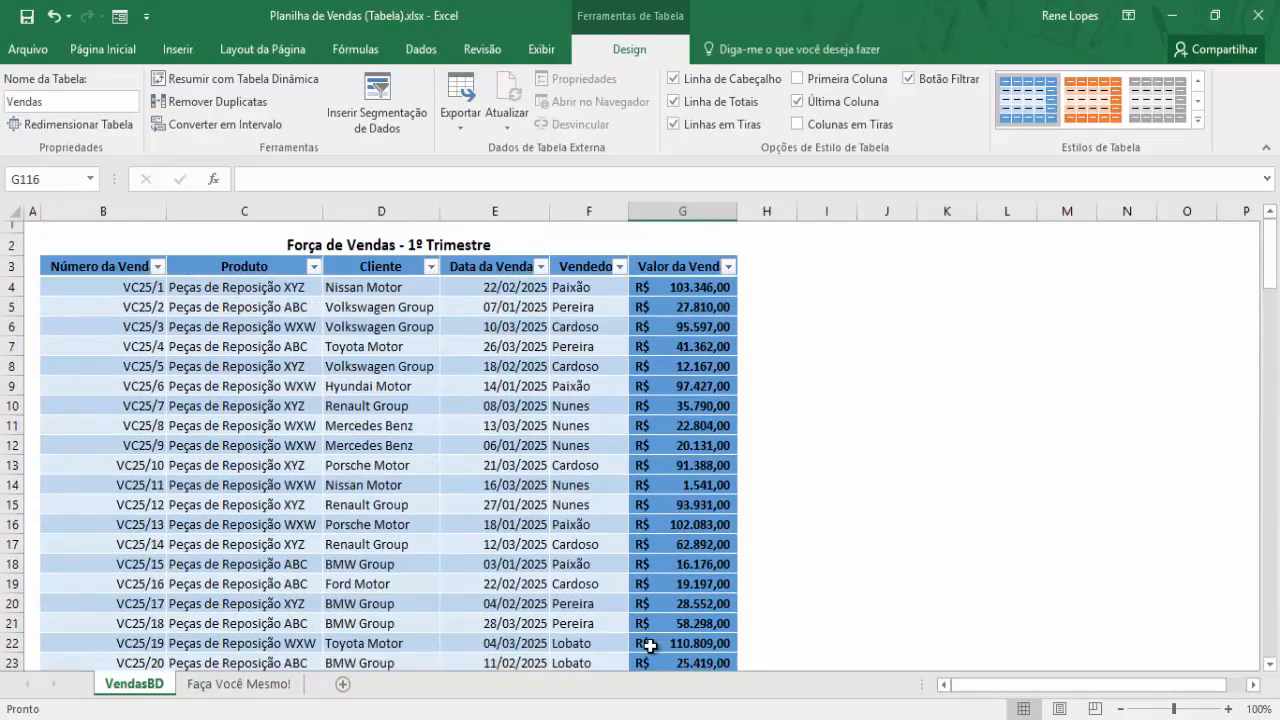